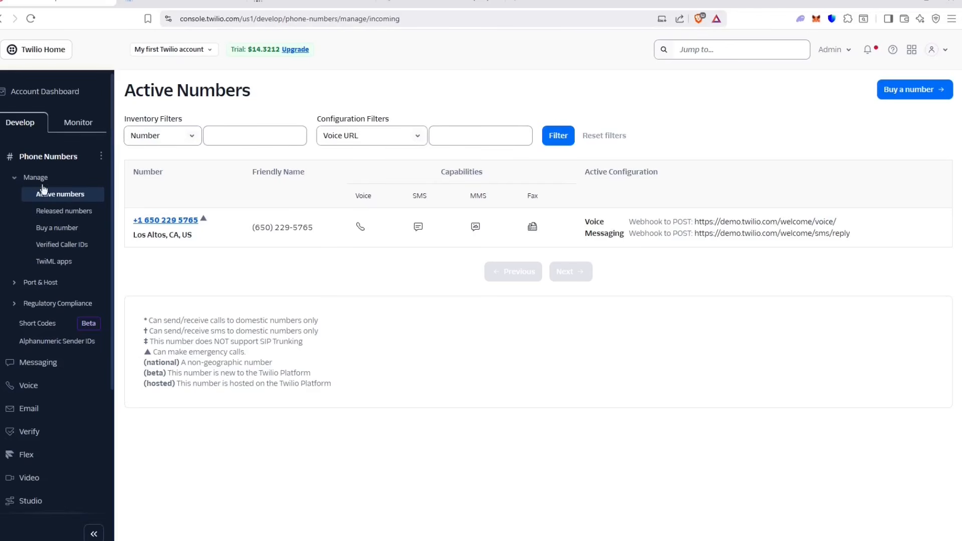
Step: Browse the Buy a number results, then return to Active numbers and open the Jump to search
left_click(1, 155)
left_click(20, 159)
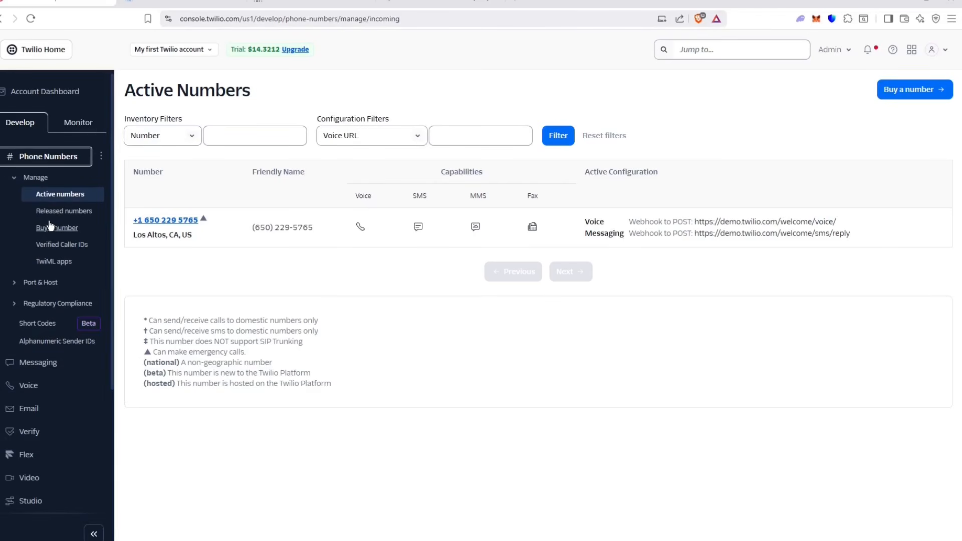
left_click(50, 231)
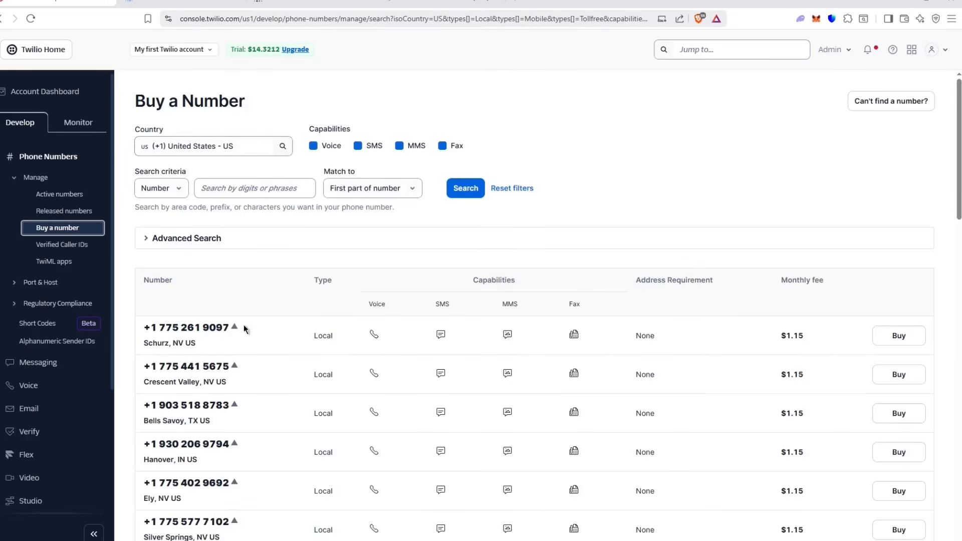
scroll(252, 312, "down", 2)
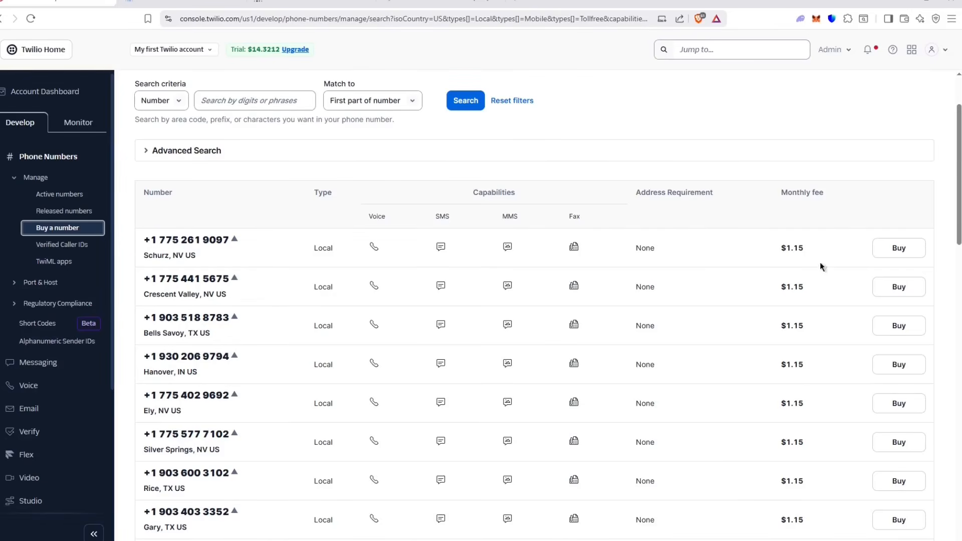
scroll(822, 270, "down", 6)
scroll(793, 389, "up", 8)
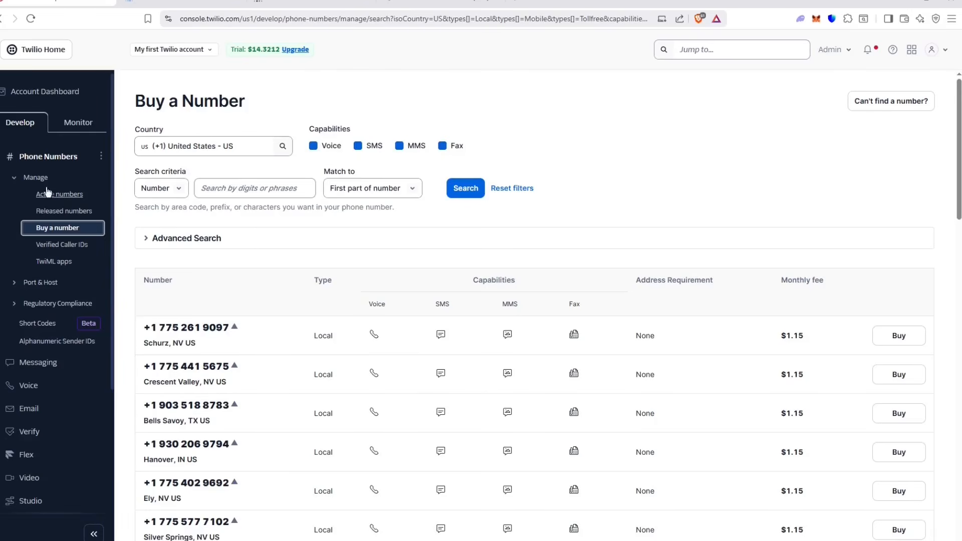
left_click(60, 196)
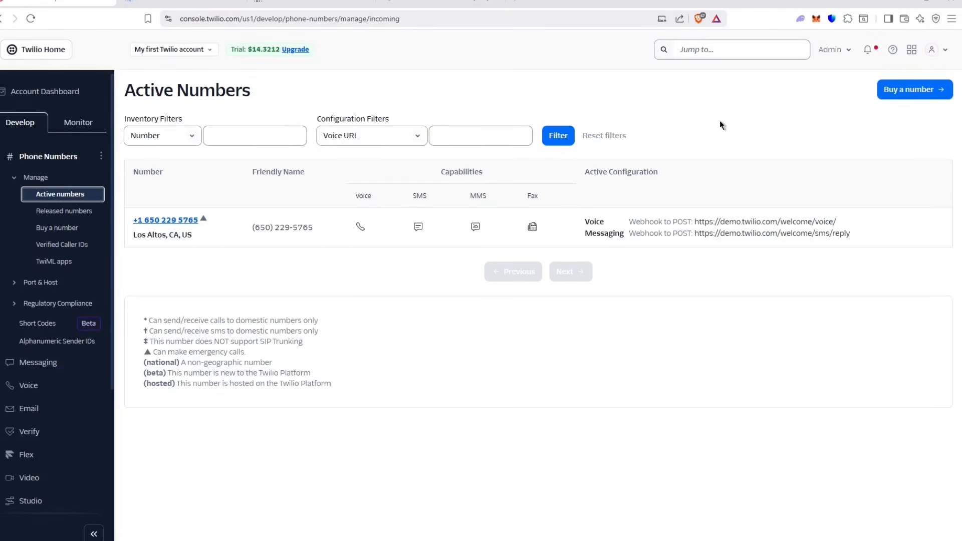
left_click(708, 51)
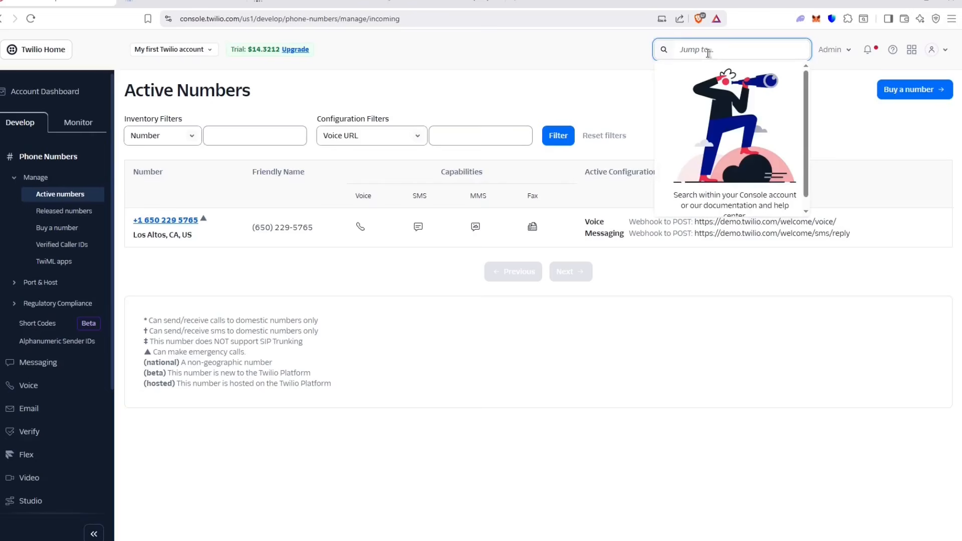
Step: Find Elastic SIP Trunks by searching 'SIP', start a trunk named RetellAI-Video, then cancel it
type("SIP trunk")
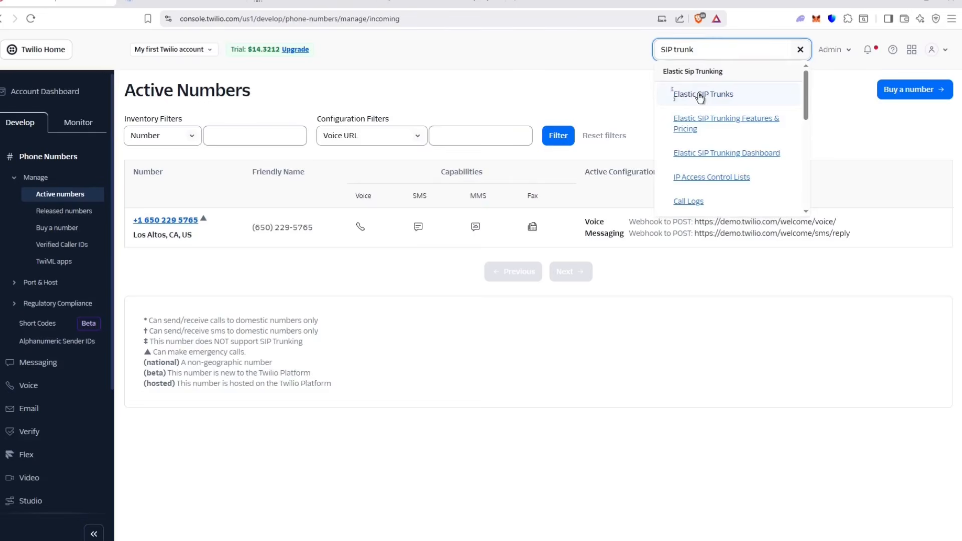
left_click(701, 96)
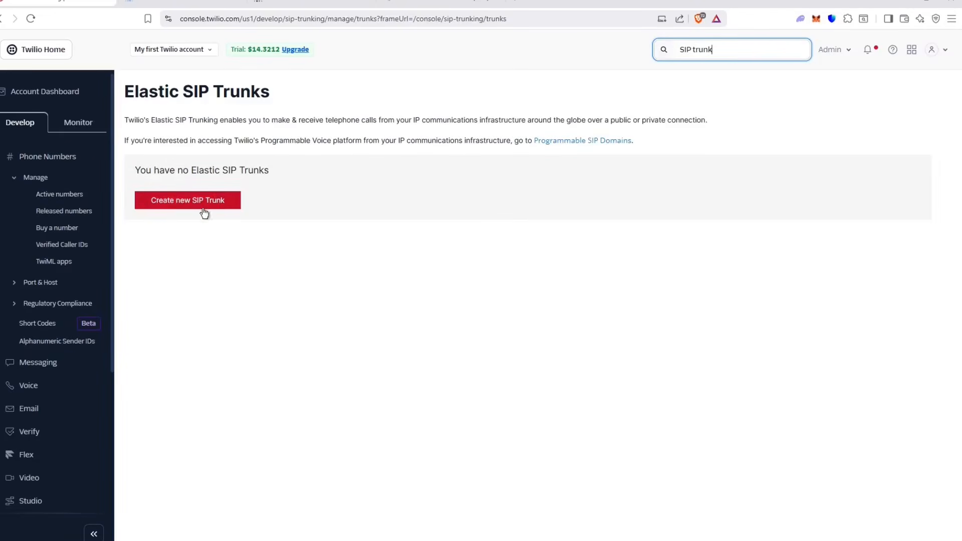
left_click(143, 197)
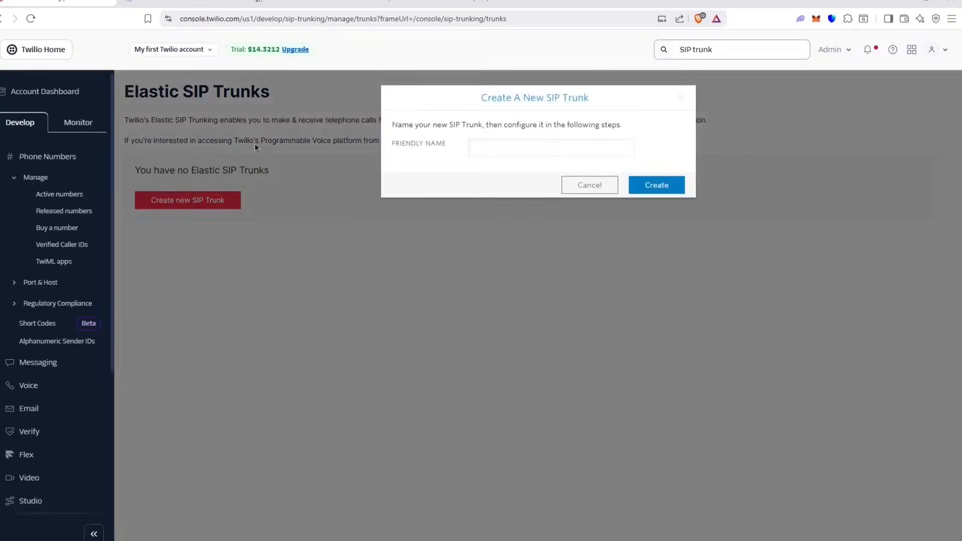
left_click(475, 143)
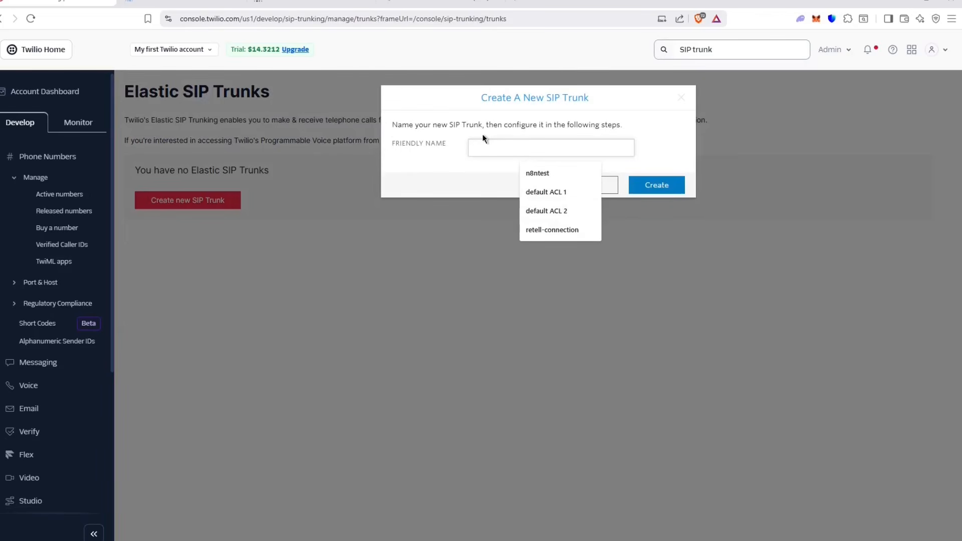
type("RetellAI-Video")
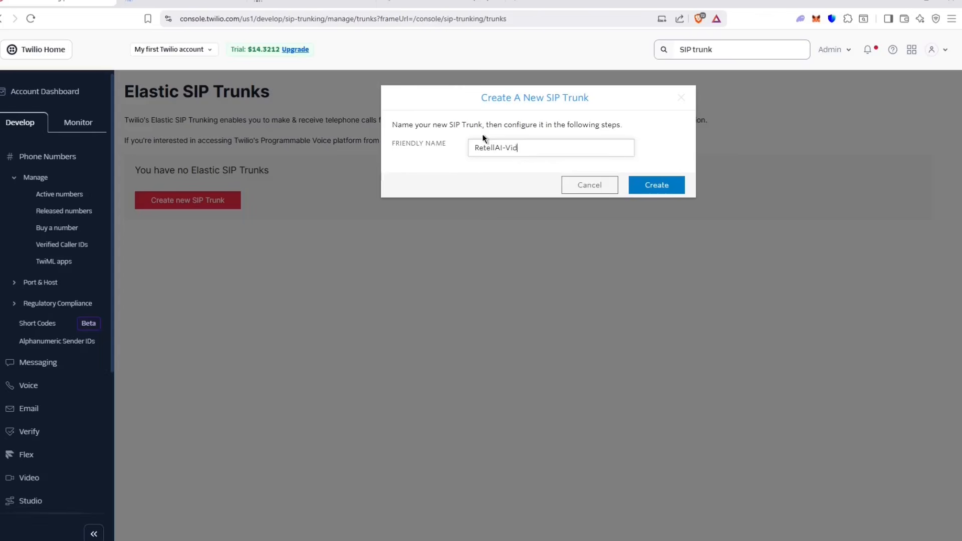
left_click(668, 193)
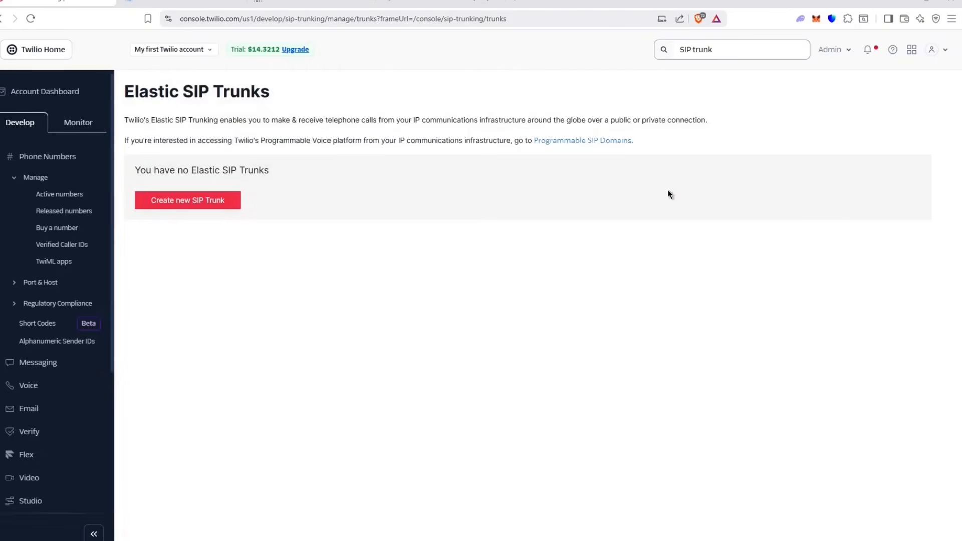
Step: Create a new SIP trunk with the friendly name retell-connection
left_click(167, 202)
left_click(507, 148)
type("ret")
left_click(556, 172)
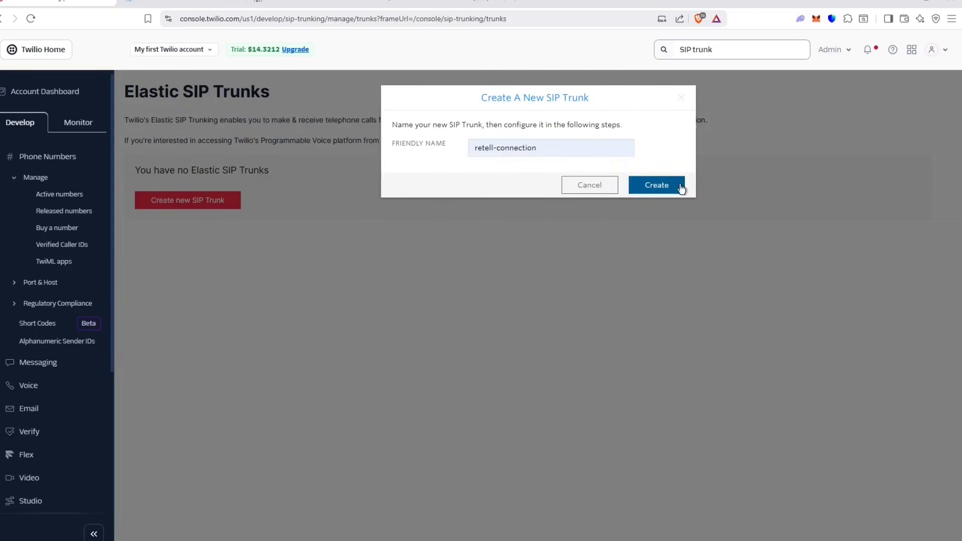
left_click(682, 184)
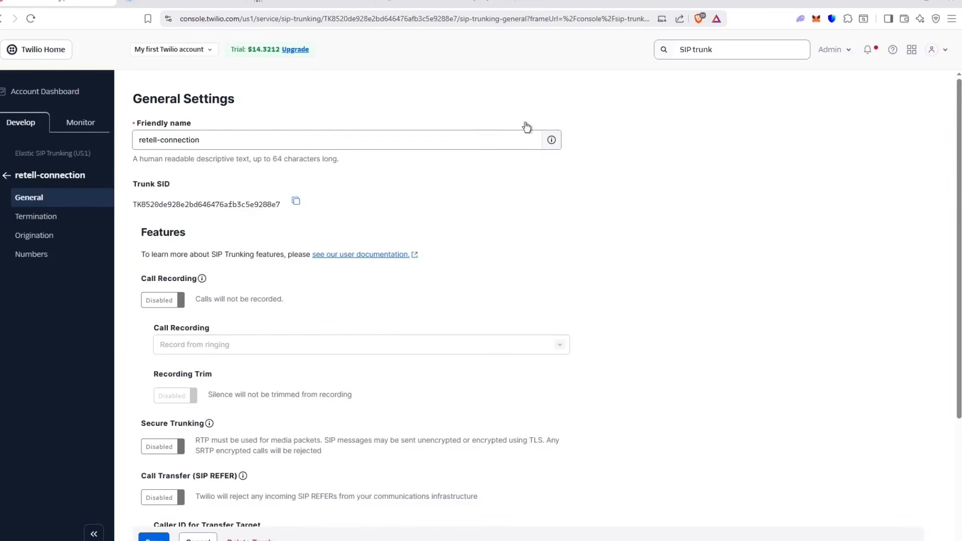
Step: Enable Call Transfer (SIP REFER) and Symmetric RTP on retell-connection, then go to Termination
scroll(199, 323, "down", 4)
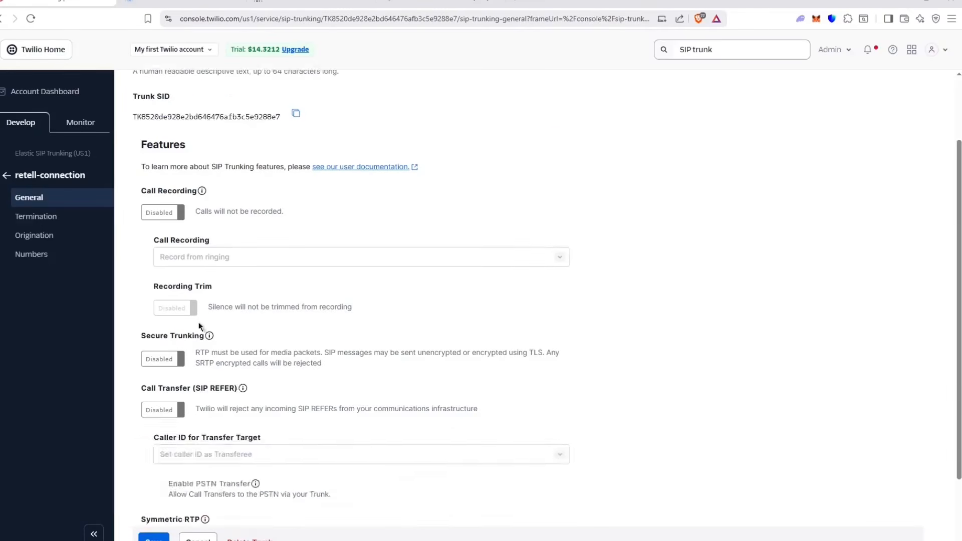
left_click(176, 319)
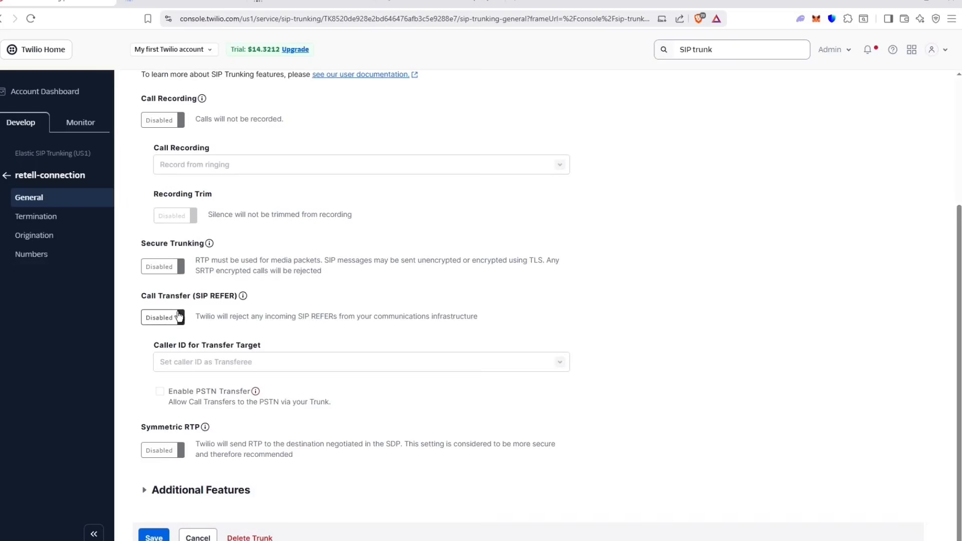
left_click(175, 453)
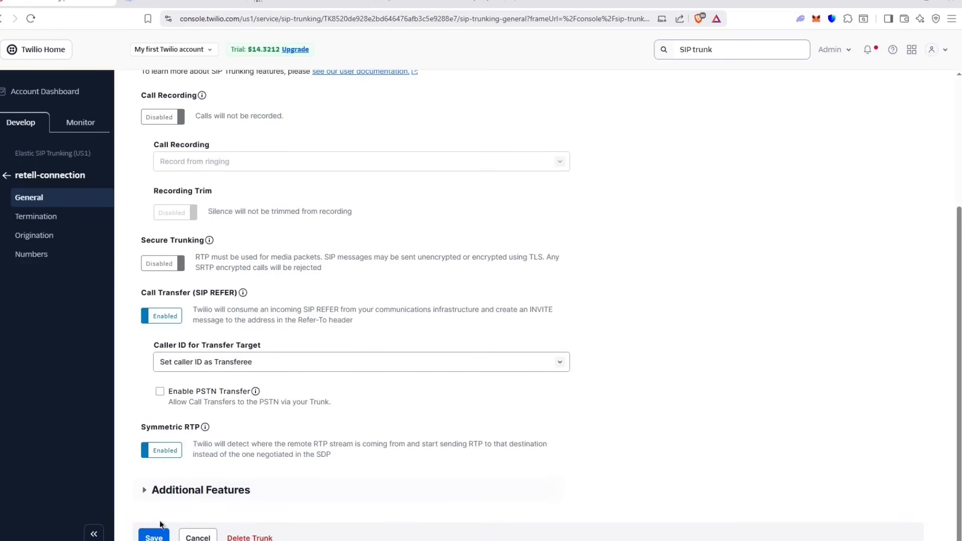
scroll(214, 448, "up", 4)
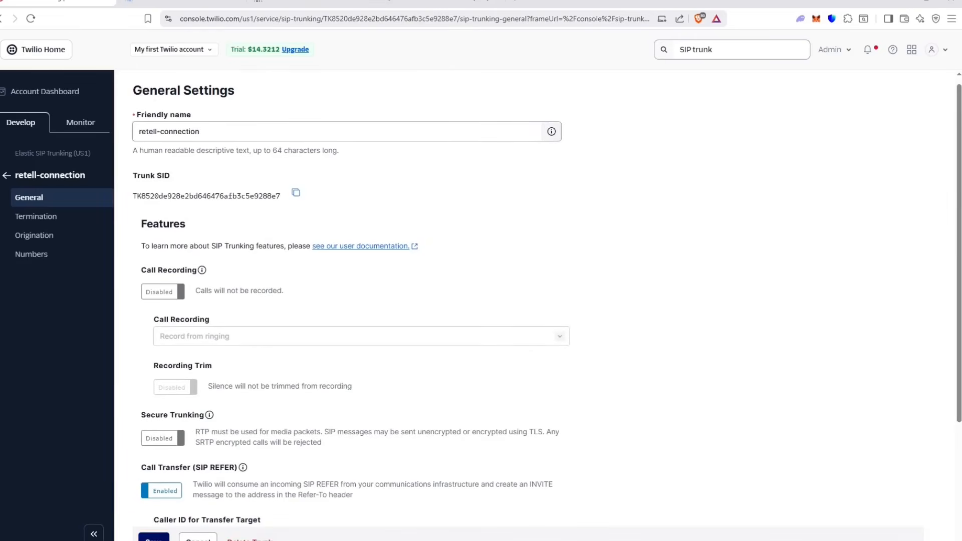
scroll(206, 376, "down", 4)
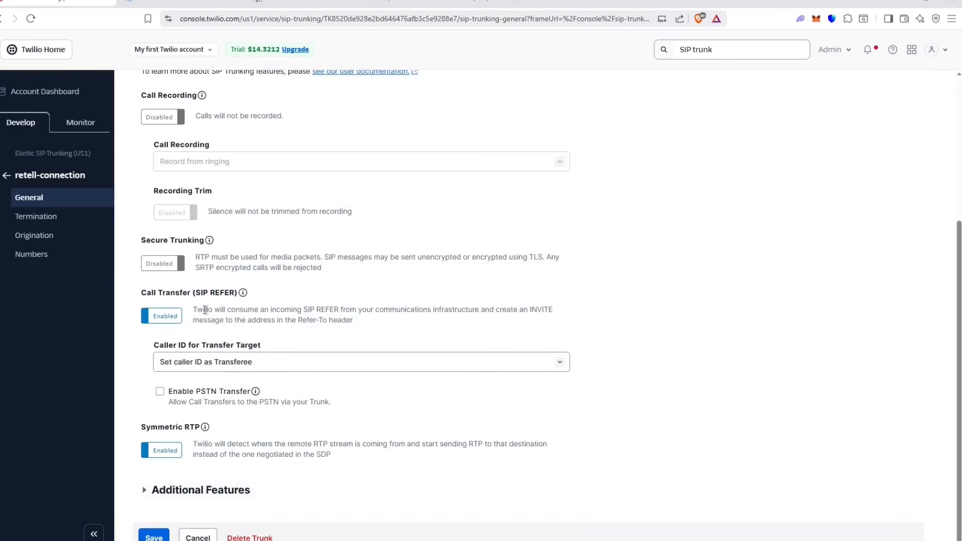
left_click(76, 216)
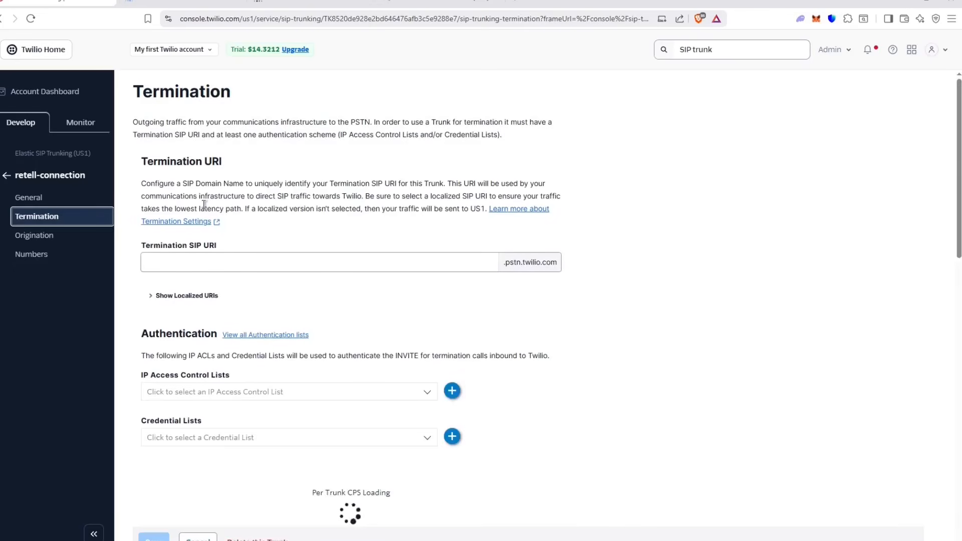
Step: Set the Termination SIP URI to retelltesting1.pstn.twilio.com
left_click(246, 263)
left_click(398, 214)
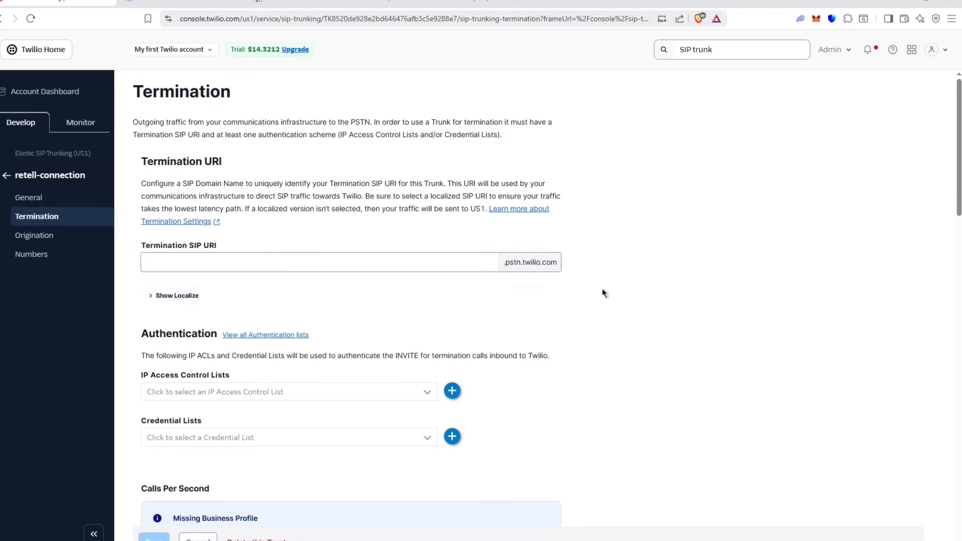
left_click(398, 264)
type("n8ntestin1")
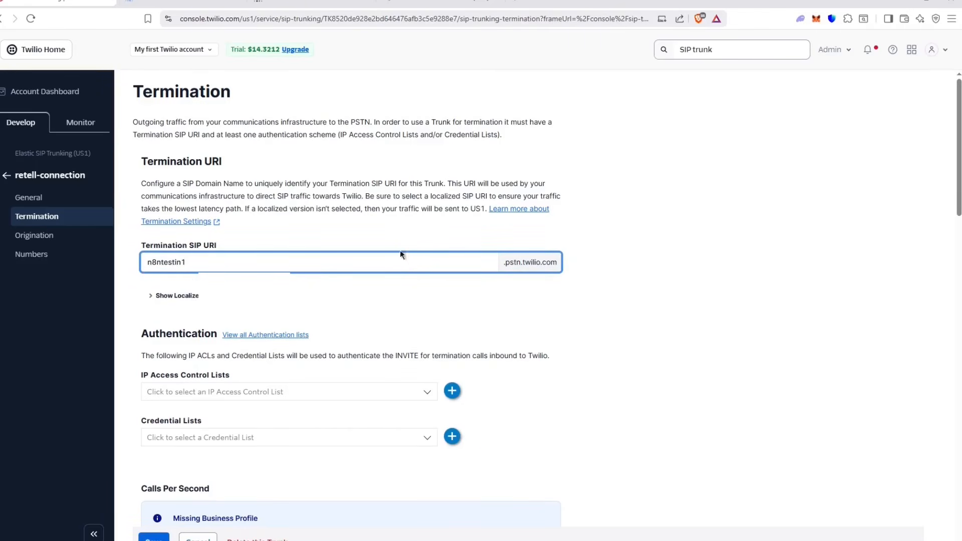
left_click_drag(163, 264, 143, 263)
type("retellt")
left_click(184, 262)
type("g")
Step: Start a new IP access control list for the trunk's termination
scroll(179, 263, "down", 1)
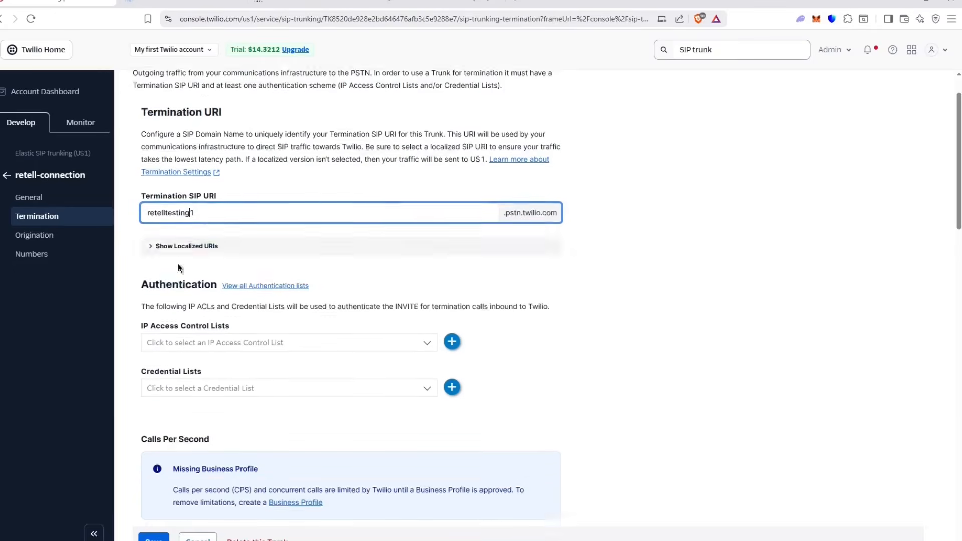
scroll(179, 267, "down", 1)
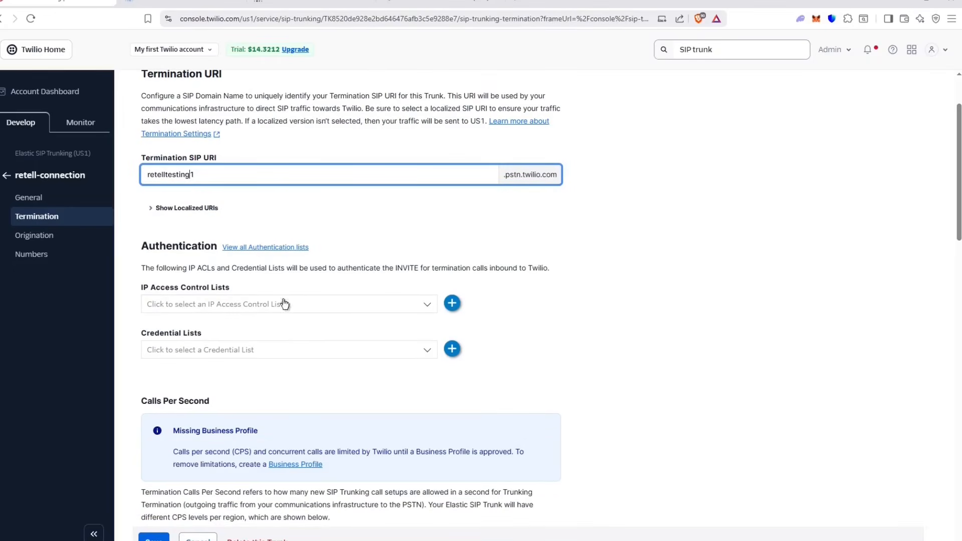
left_click(453, 310)
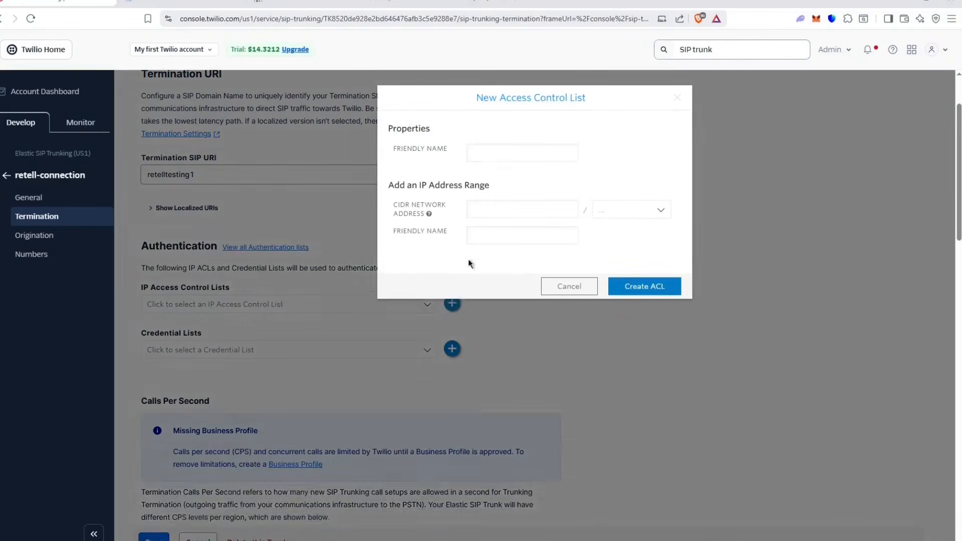
left_click(472, 154)
left_click_drag(397, 129, 402, 129)
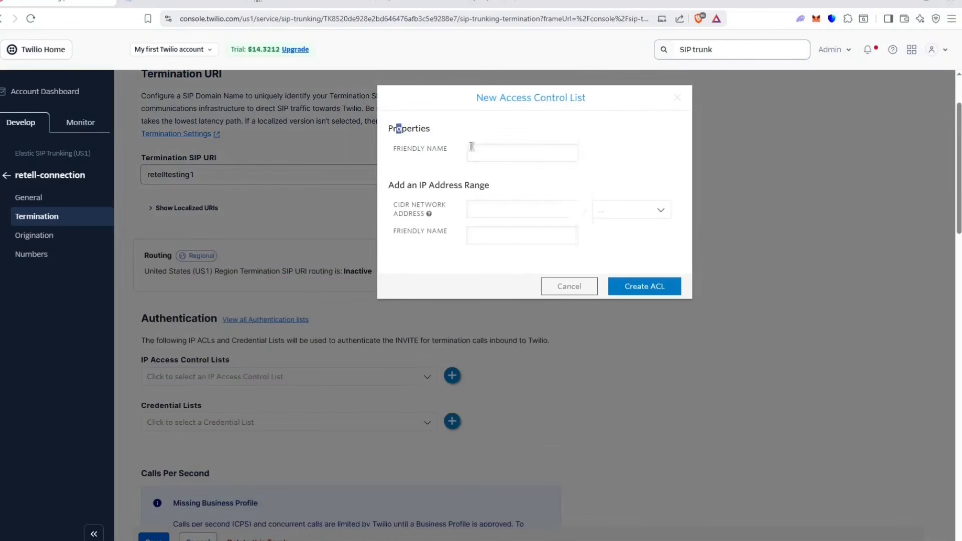
Step: Review the Retell Twilio guide's example New Access Control List settings, then return to the dialog
left_click(580, 132)
left_click(200, 3)
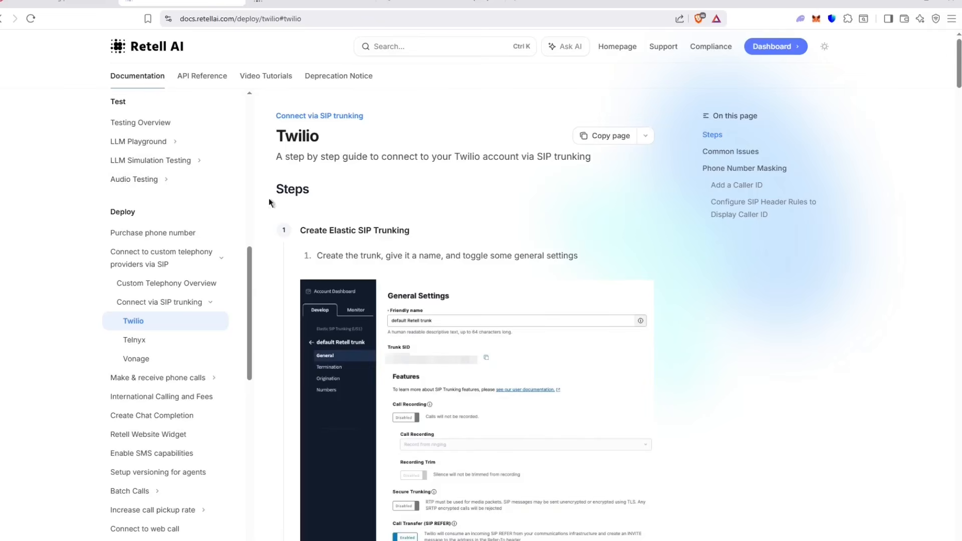
scroll(401, 191, "down", 6)
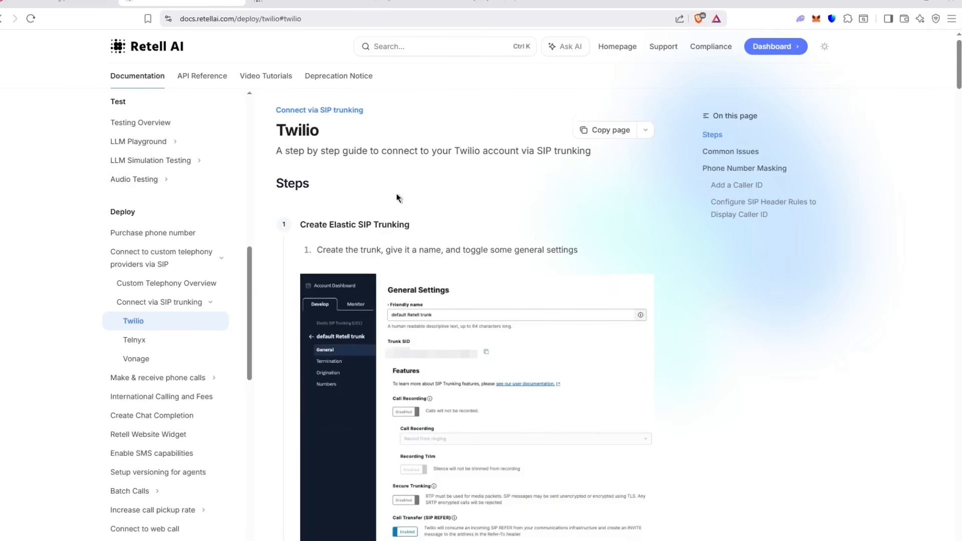
scroll(425, 183, "down", 15)
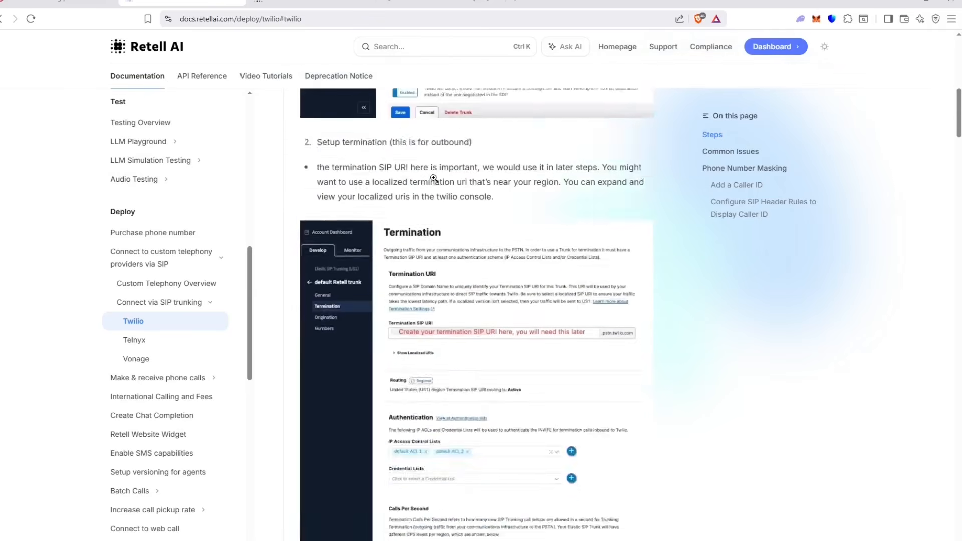
scroll(443, 179, "up", 2)
scroll(443, 179, "down", 5)
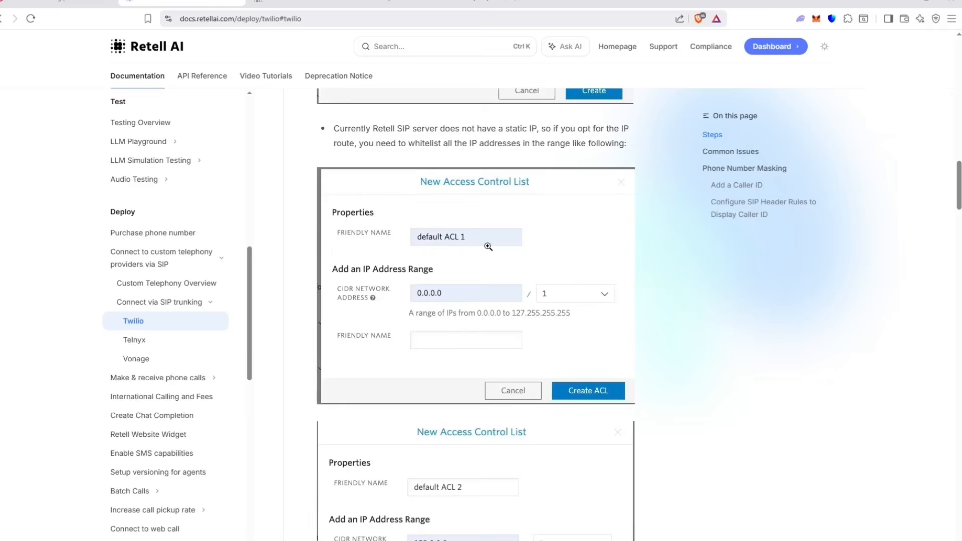
left_click(69, 2)
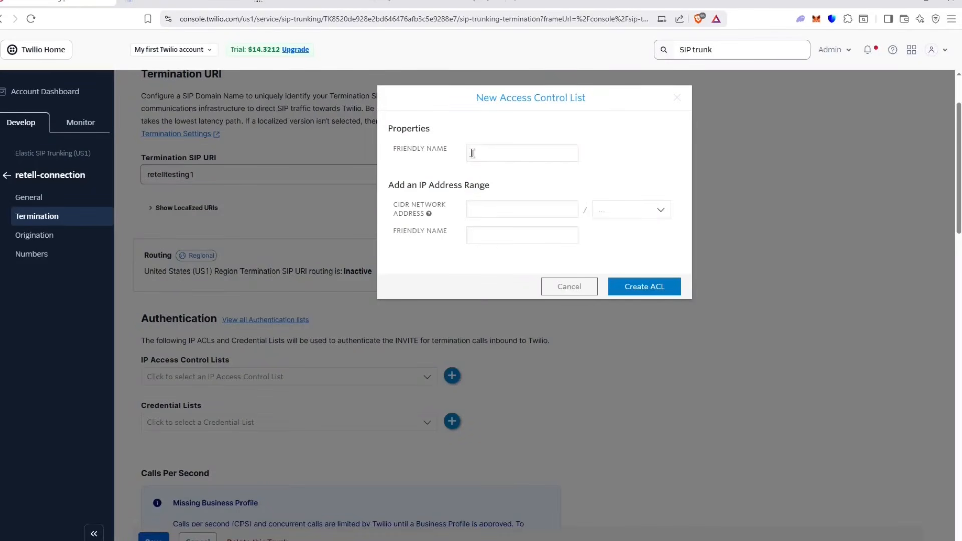
Step: Name the new access control list 'default ACL 1'
left_click(492, 153)
type("default ACL 1")
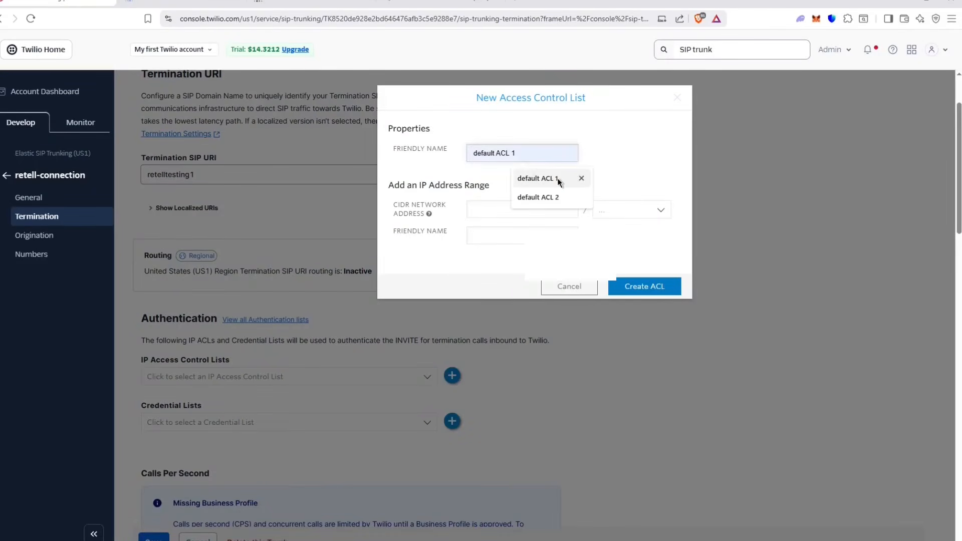
left_click(557, 179)
left_click_drag(523, 154, 440, 152)
left_click(440, 152)
mouse_move(522, 153)
left_mouse_down()
mouse_move(497, 151)
mouse_move(518, 150)
left_mouse_up()
left_click(617, 134)
Step: Enter network address 0.0.0.0 with mask /1 and create the ACL
left_click(542, 203)
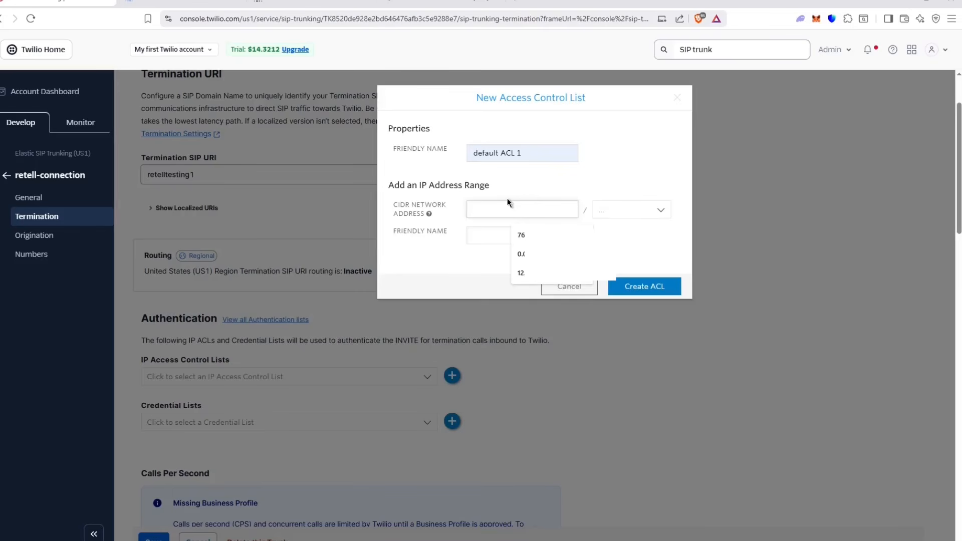
type("0.")
key("BackSpace")
key("BackSpace")
key("BackSpace")
type(".0.0.0")
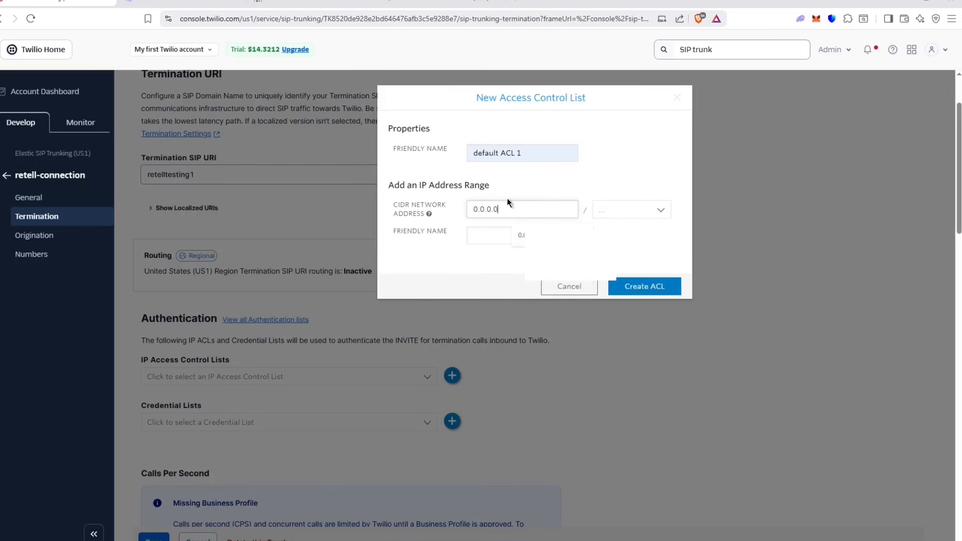
left_click(655, 210)
scroll(641, 291, "down", 10)
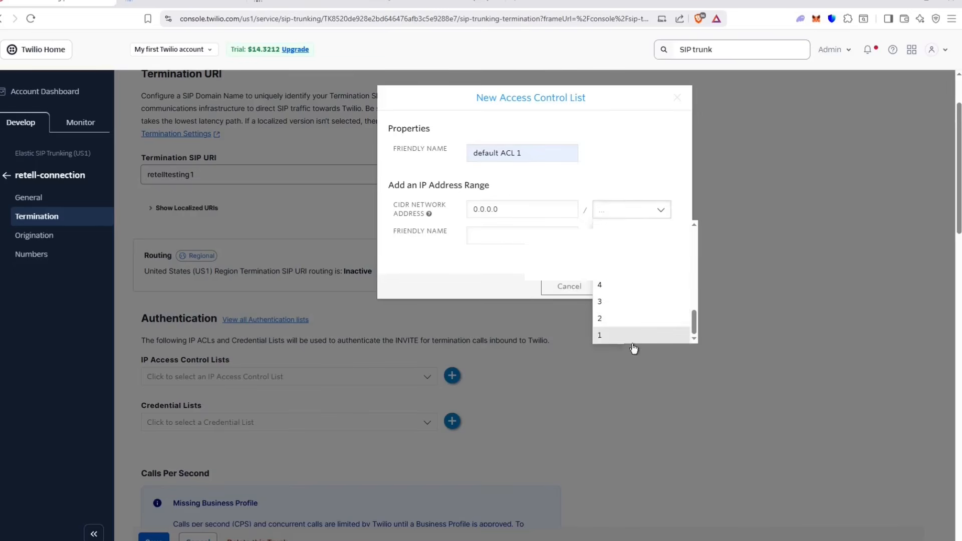
left_click(630, 331)
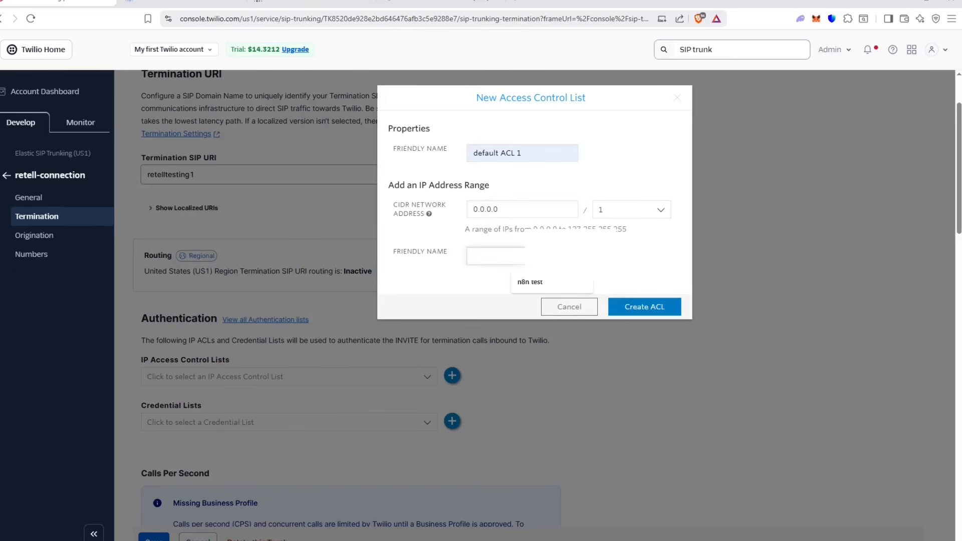
left_click_drag(532, 229, 650, 223)
left_click(650, 248)
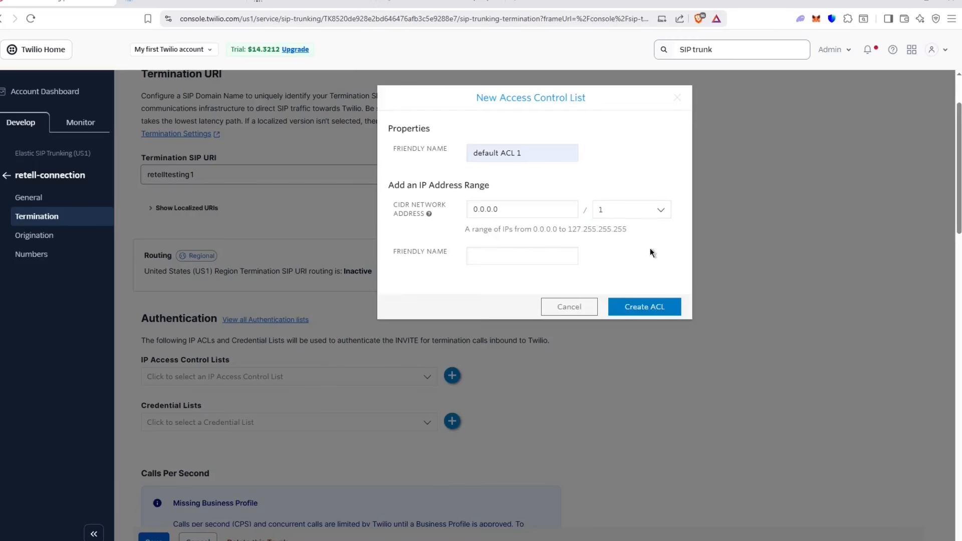
left_click(654, 314)
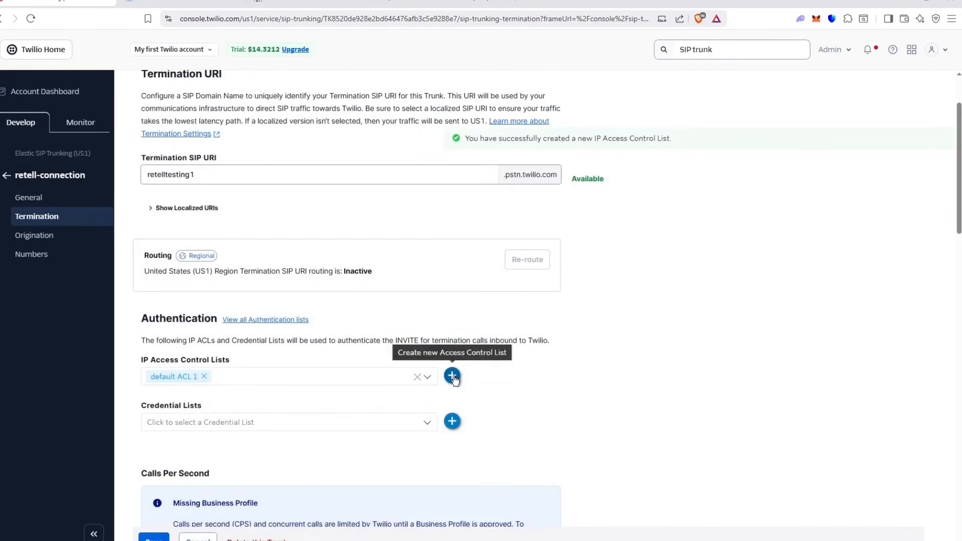
Step: Start a second access control list named 'default ACL 2', checking the docs for its range
left_click(452, 375)
left_click(515, 153)
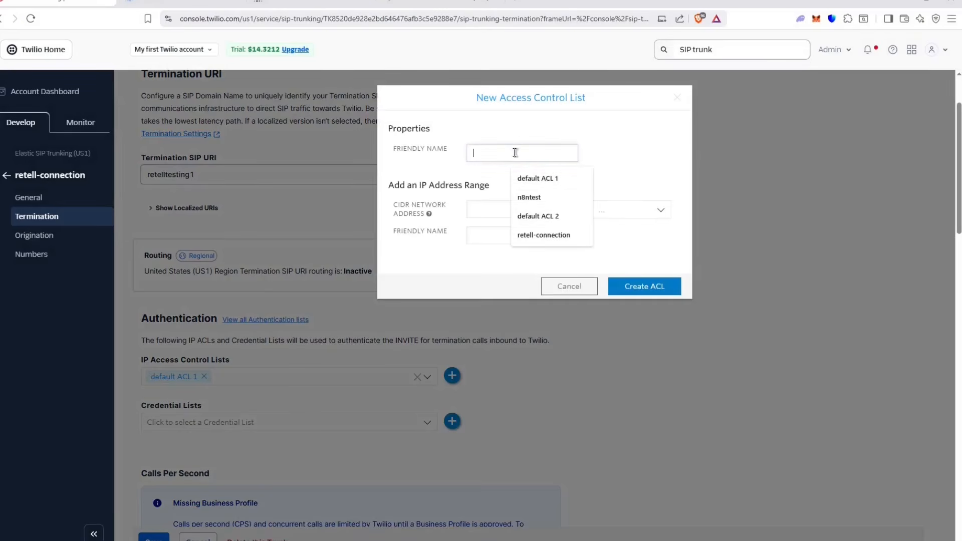
left_click(551, 215)
left_click_drag(526, 156, 512, 153)
left_click(181, 3)
scroll(445, 210, "down", 3)
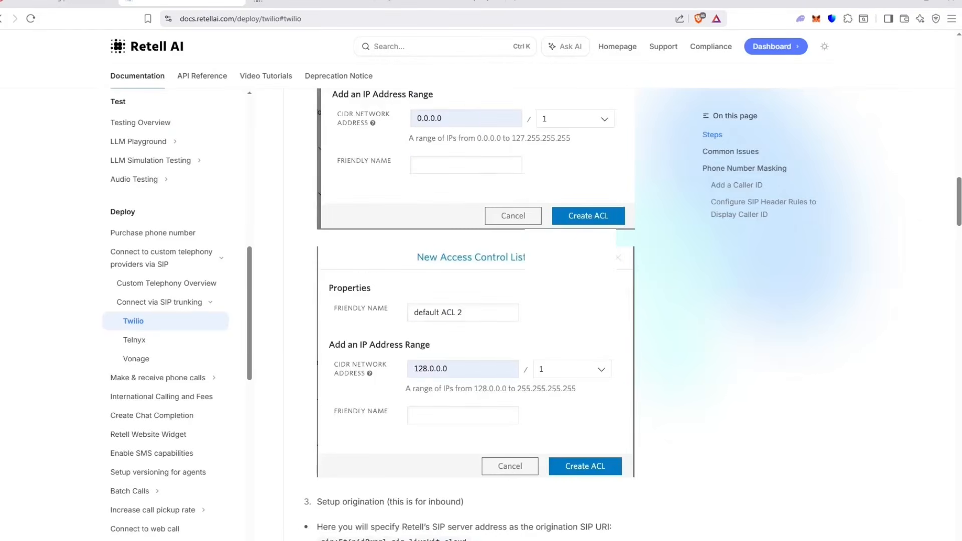
left_click(58, 3)
Step: Enter network address 128.0.0.0 with mask /1 and create default ACL 2
left_click(544, 210)
type("12")
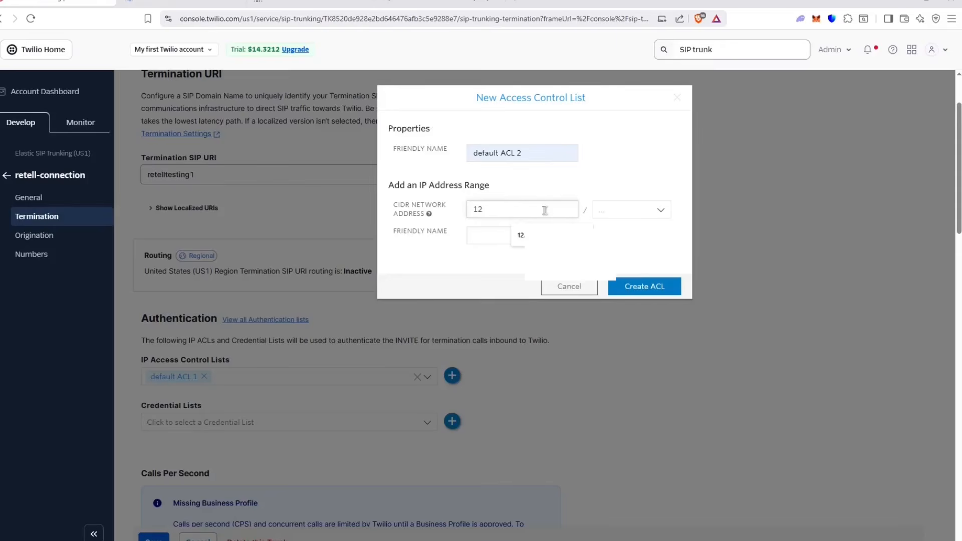
type("8.0.0.0")
left_click(646, 210)
scroll(619, 334, "down", 1)
left_click(617, 333)
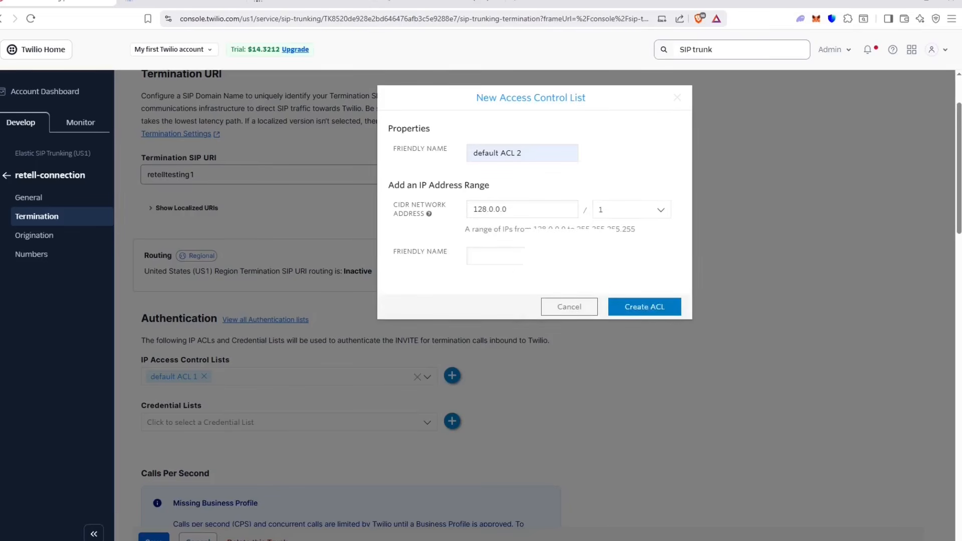
left_click(634, 308)
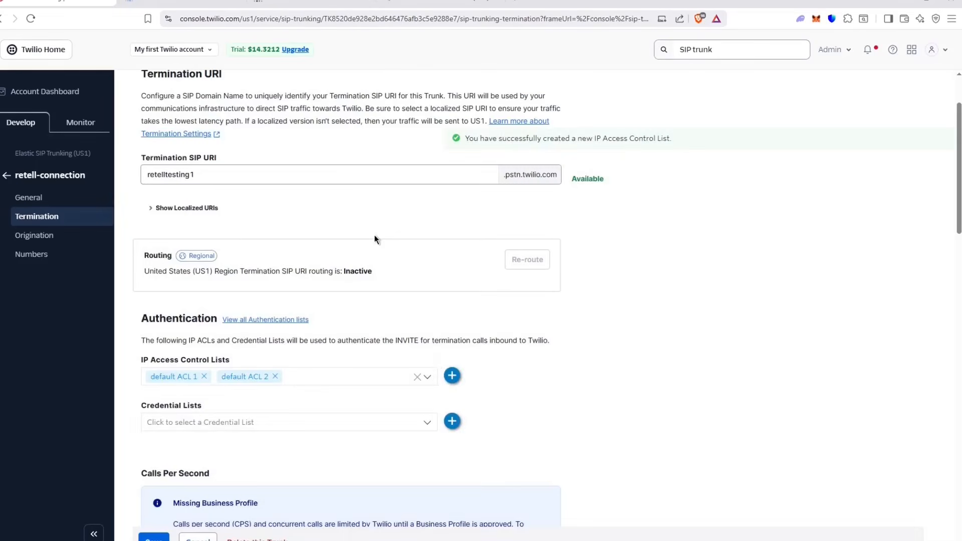
left_click(452, 421)
Step: Name the new credential list 'retell-video'
left_click(490, 153)
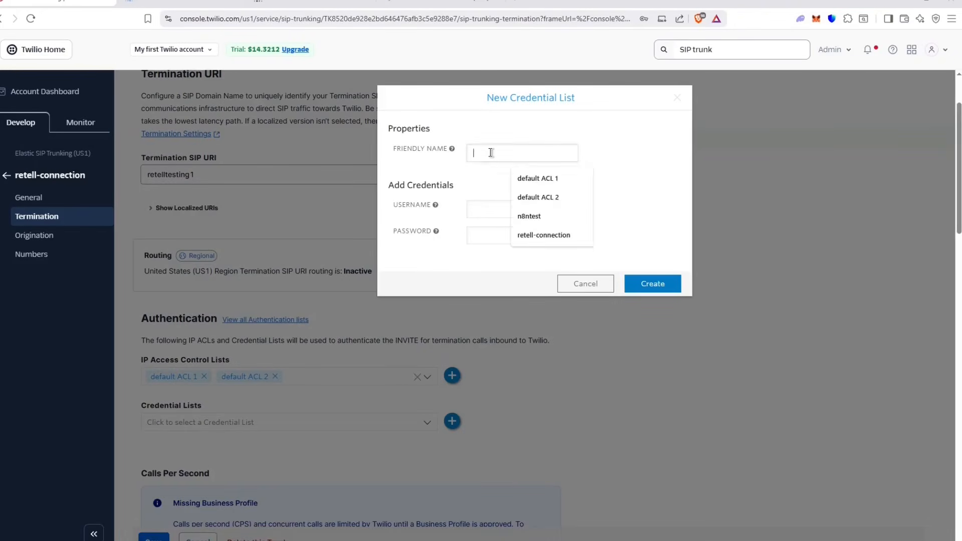
left_click(607, 126)
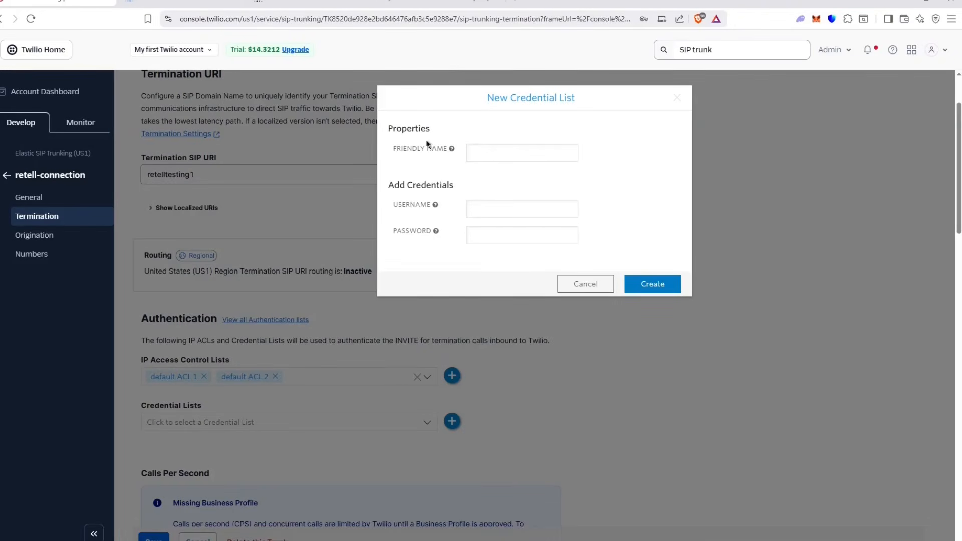
left_click(511, 153)
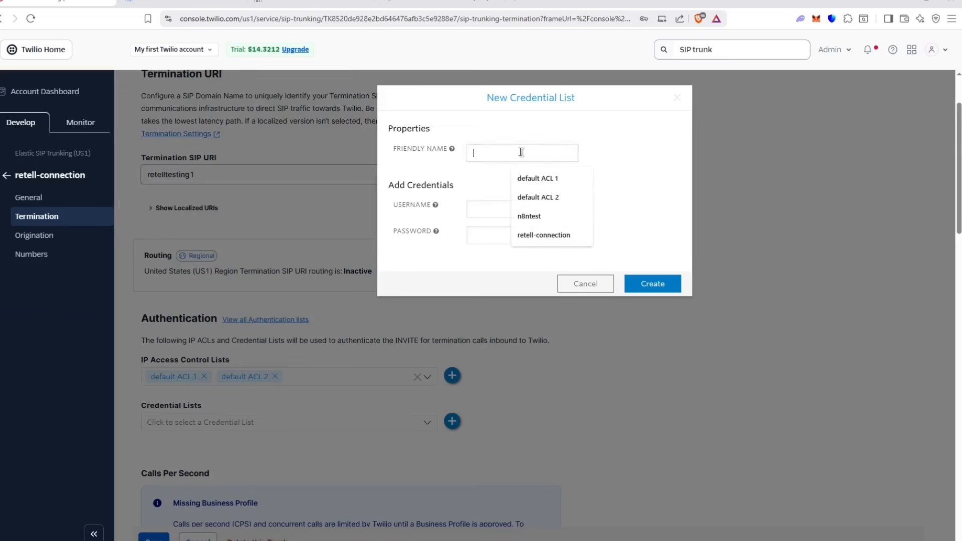
type("retell")
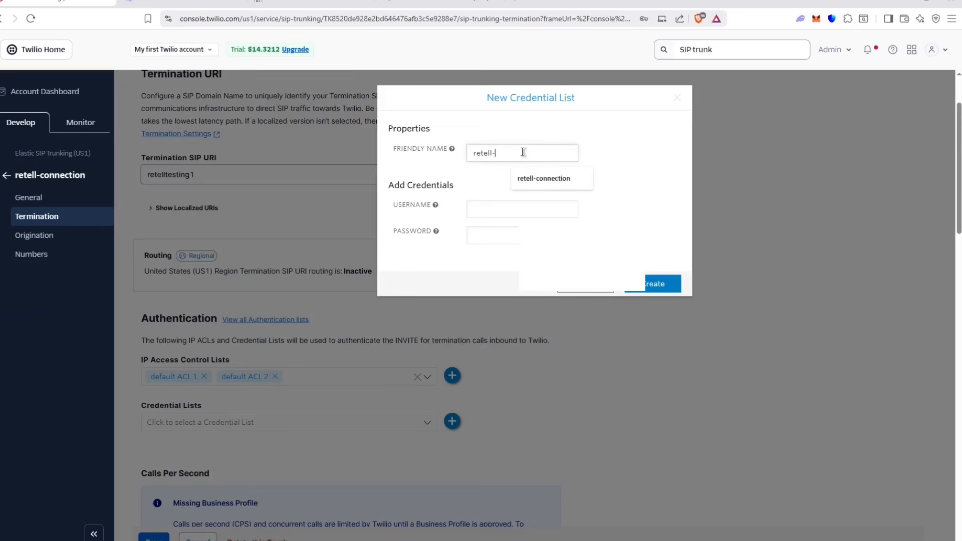
type("-video")
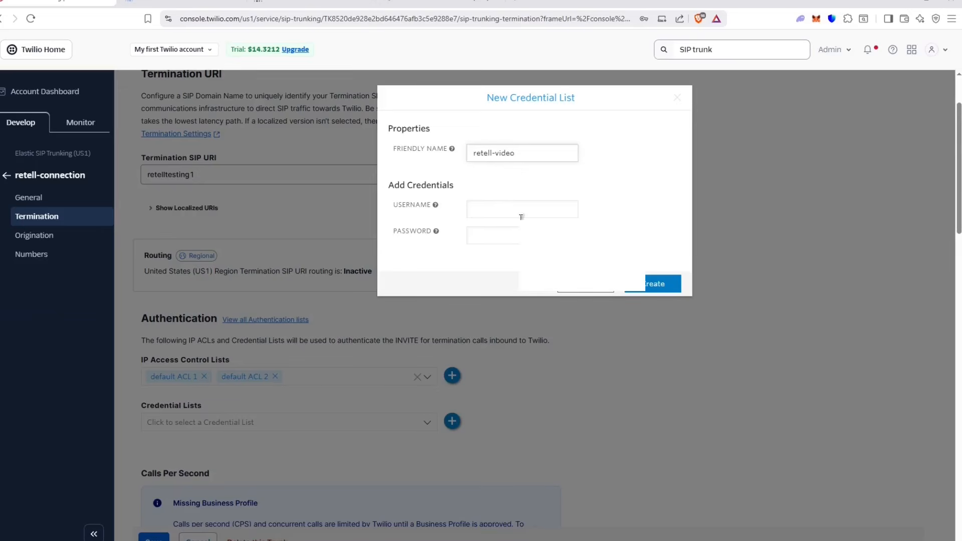
Step: Fill in the saved username and password and create the retell-video credential list
left_click(521, 209)
left_click(564, 170)
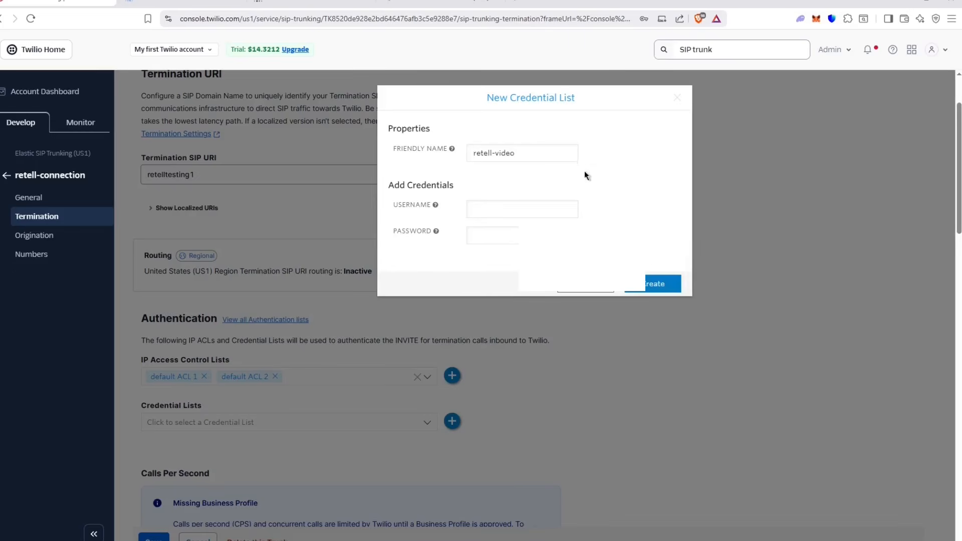
left_click(501, 208)
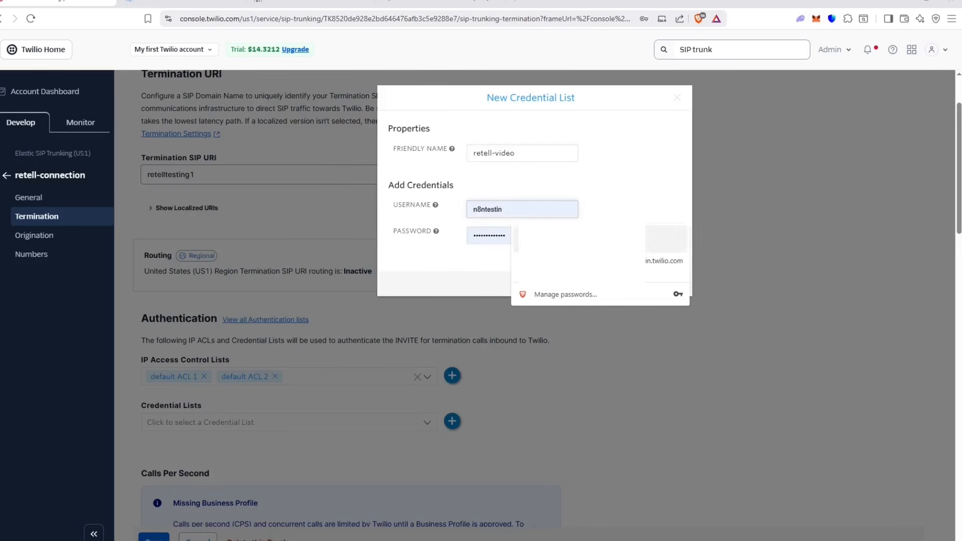
left_click(550, 239)
double_click(517, 237)
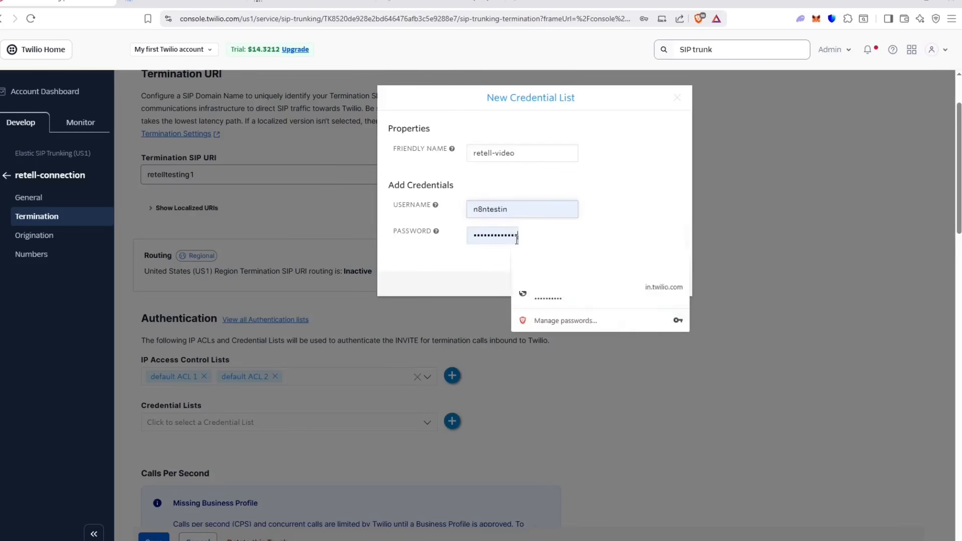
left_click(518, 174)
left_click(653, 284)
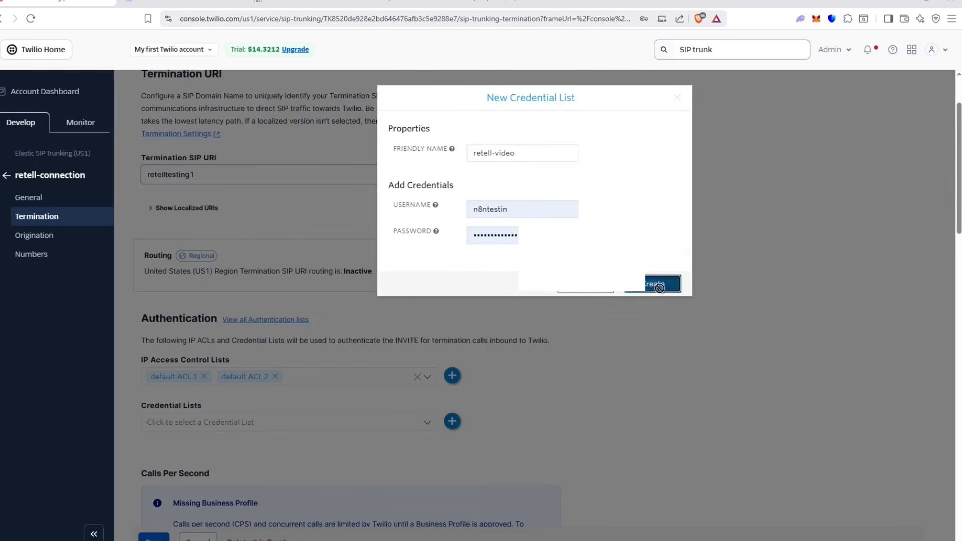
scroll(500, 325, "down", 3)
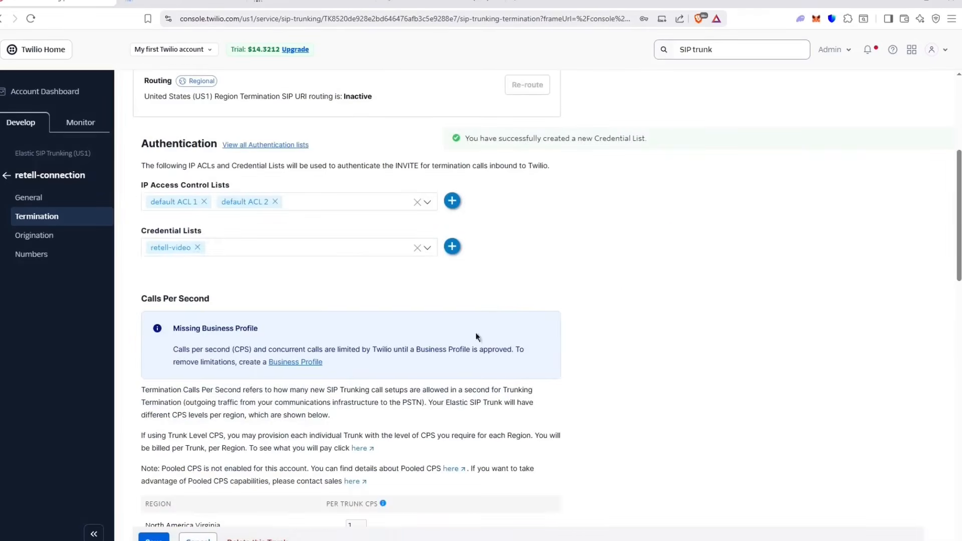
scroll(346, 360, "up", 3)
scroll(481, 225, "down", 7)
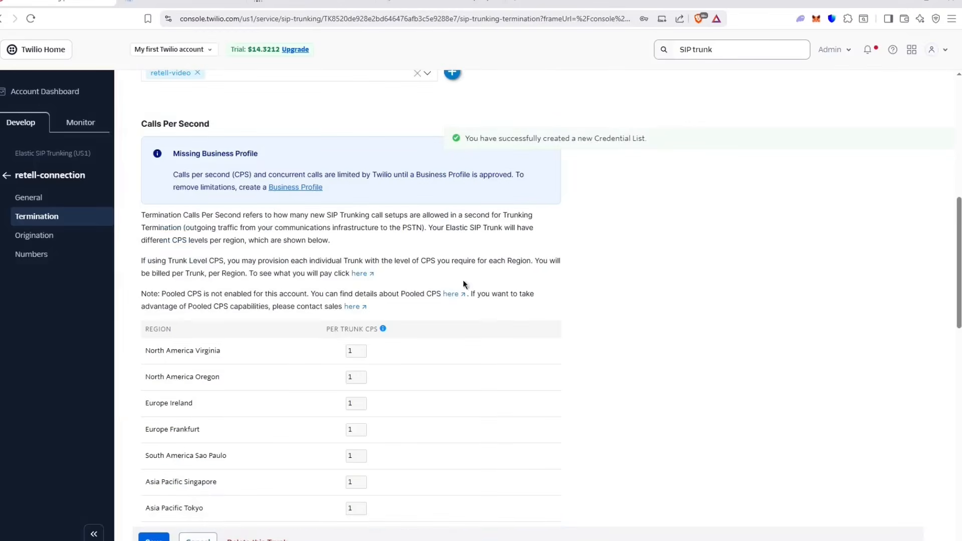
scroll(203, 513, "up", 5)
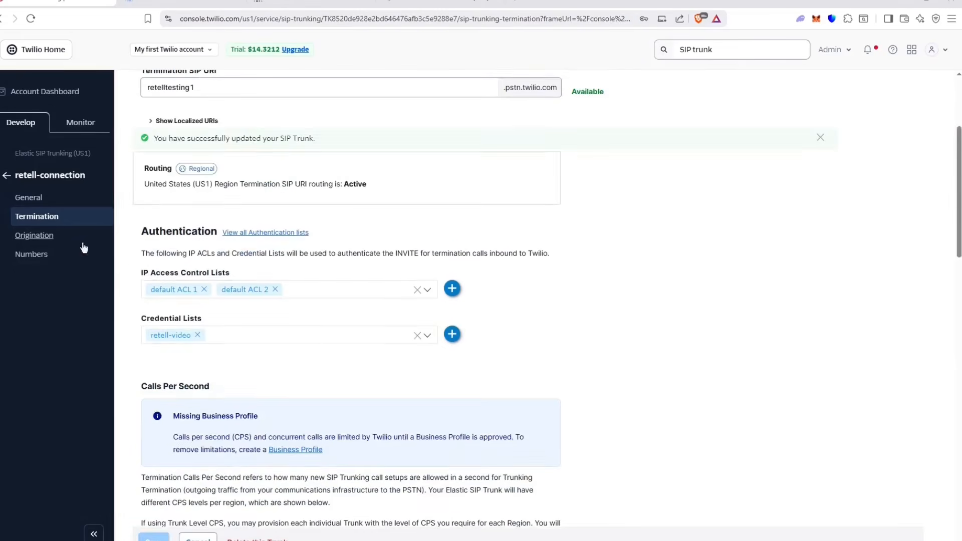
Step: Add origination URI sip:5t4n6j0wnrl.sip.livekit.cloud, copied from Retell docs, with priority 10 and weight 10
left_click(35, 235)
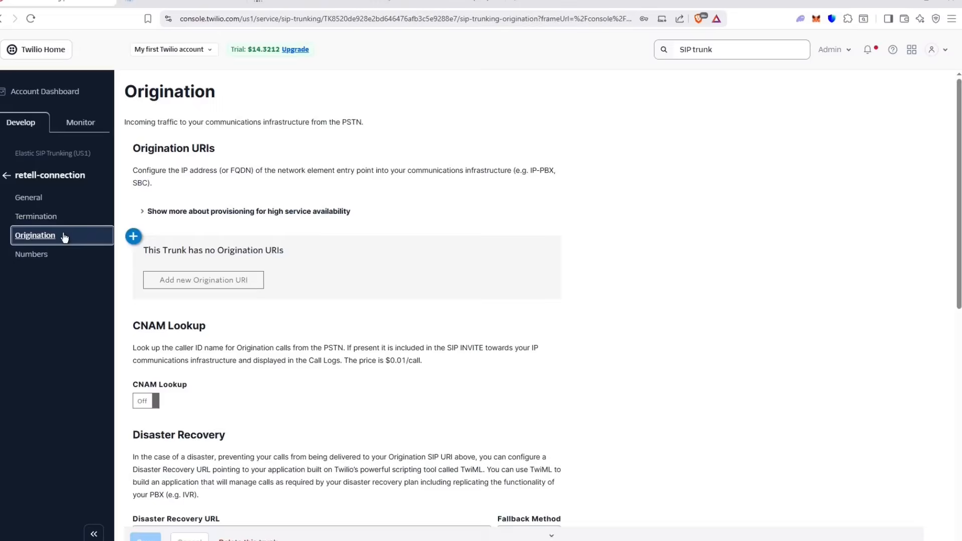
scroll(149, 219, "down", 2)
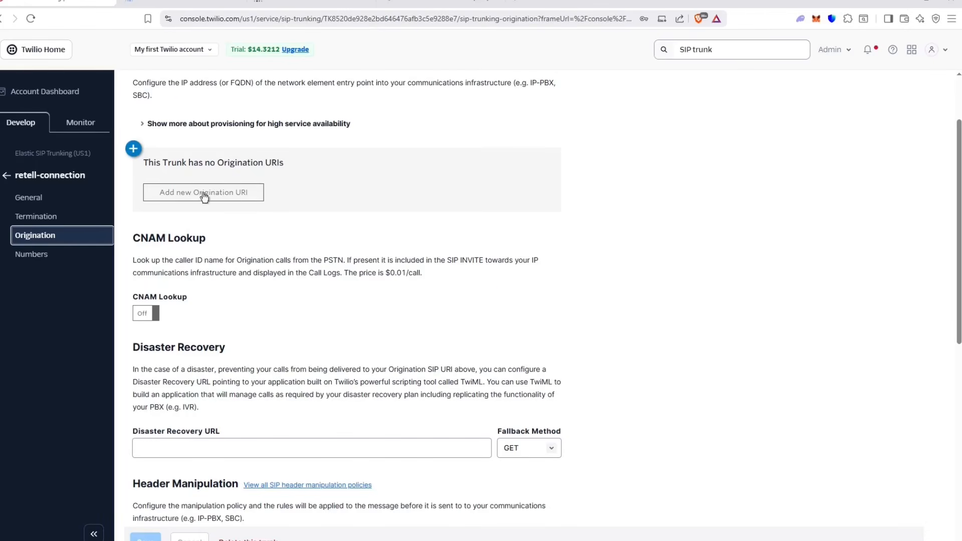
left_click(218, 199)
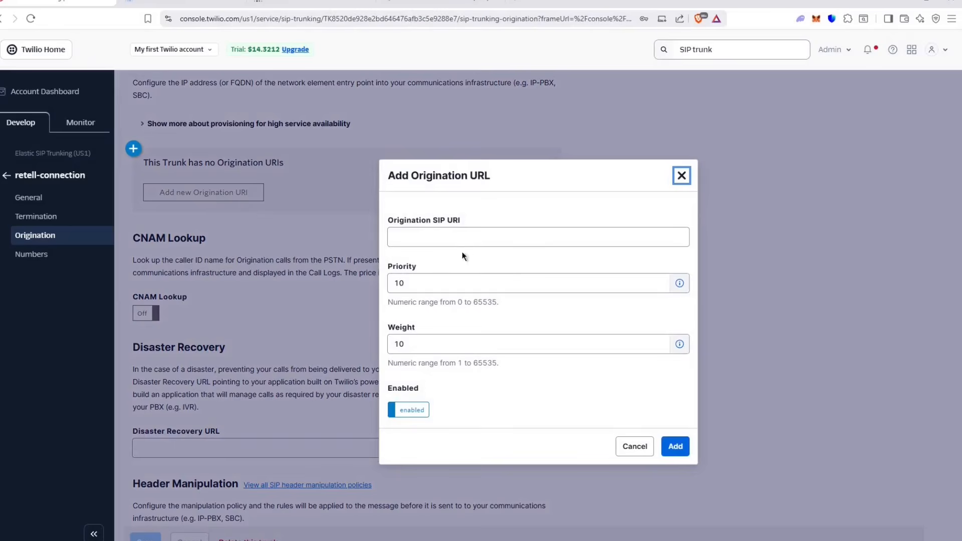
left_click(173, 2)
scroll(422, 286, "down", 5)
left_click_drag(467, 279, 321, 279)
key("ctrl+c")
scroll(536, 272, "up", 4)
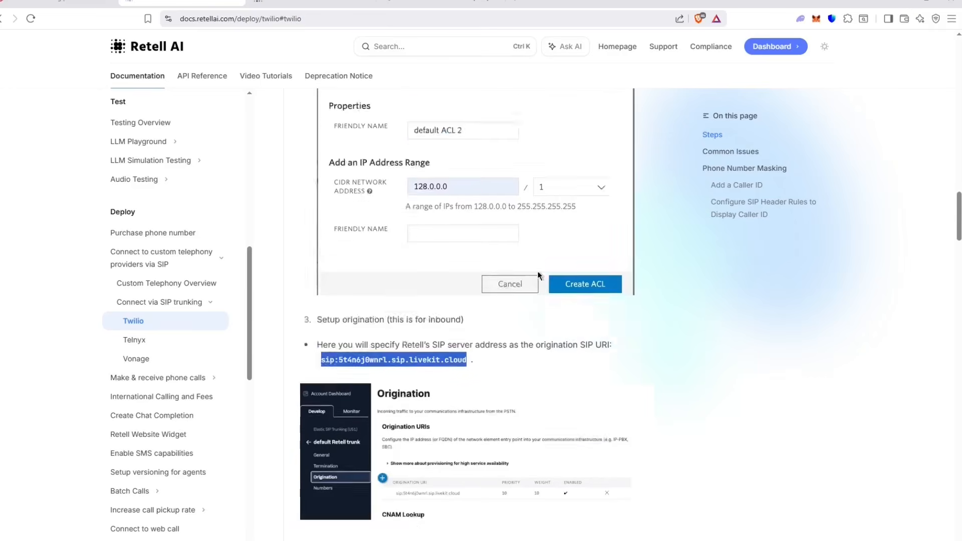
left_click(95, 2)
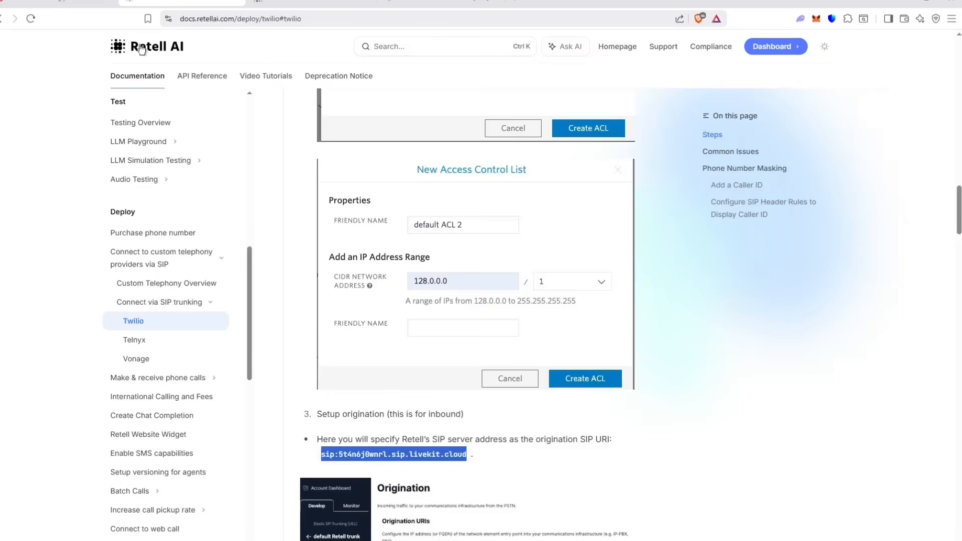
left_click(103, 3)
key("ctrl+v")
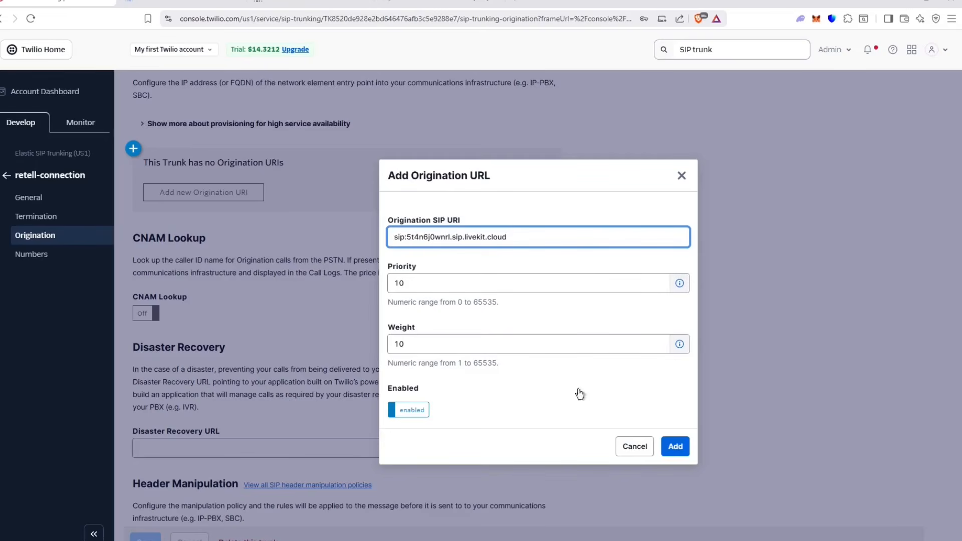
left_click(678, 447)
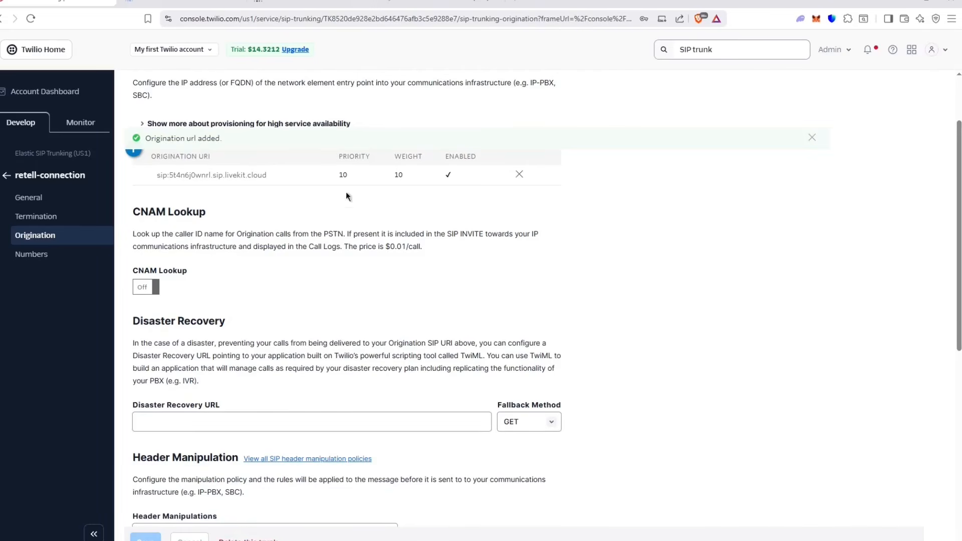
Step: Bring up Retell's 'Connect to your number via SIP trunking' form, then show the Twilio trunk's General settings
left_click(237, 2)
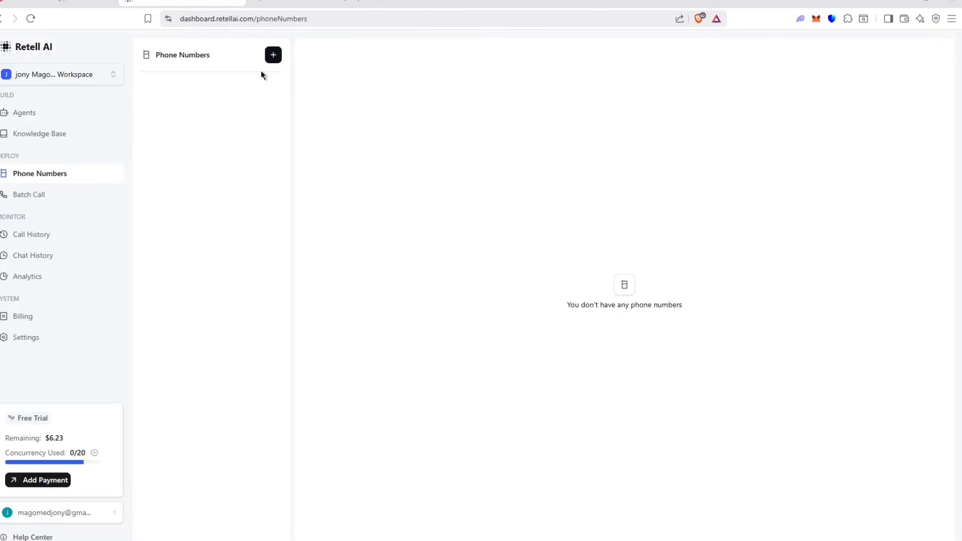
left_click(273, 55)
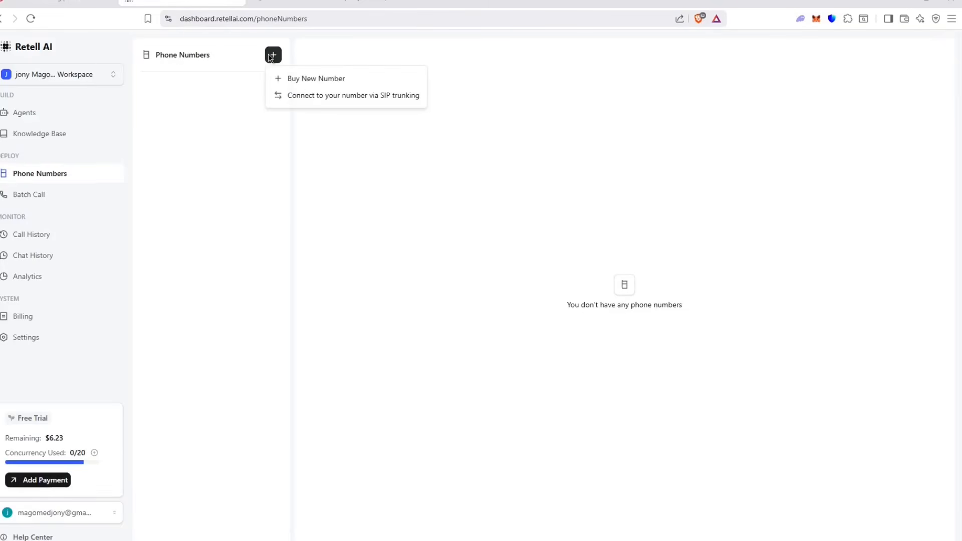
left_click(243, 51)
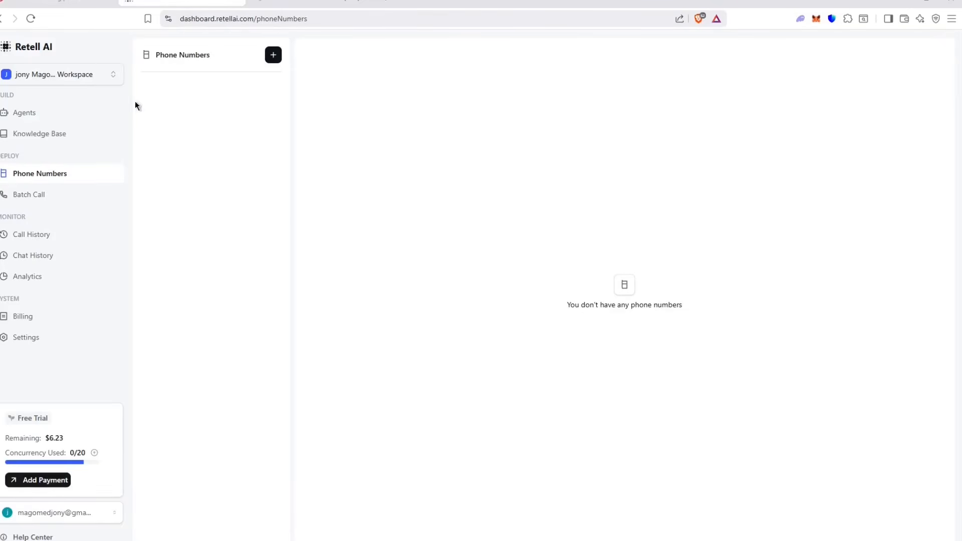
left_click(275, 50)
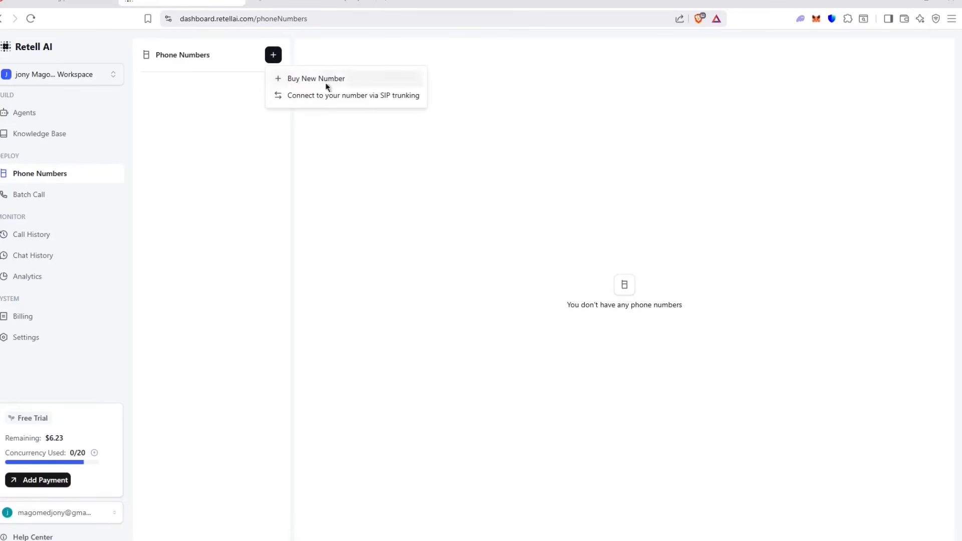
left_click(352, 96)
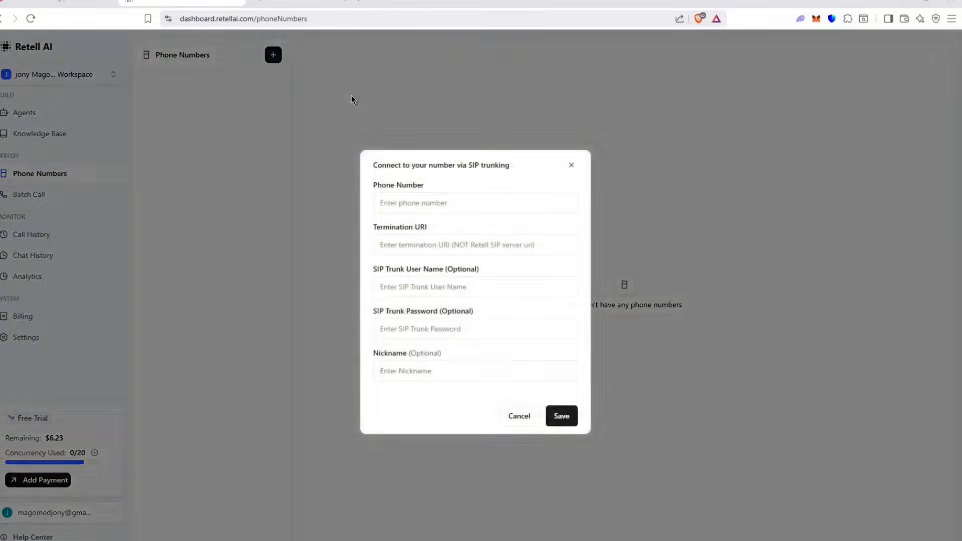
left_click(433, 197)
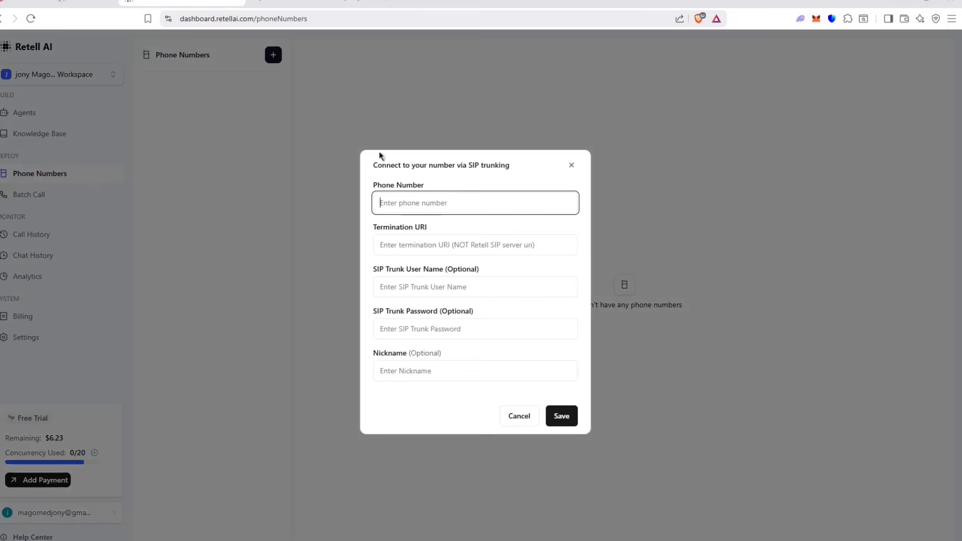
left_click(95, 3)
left_click(52, 198)
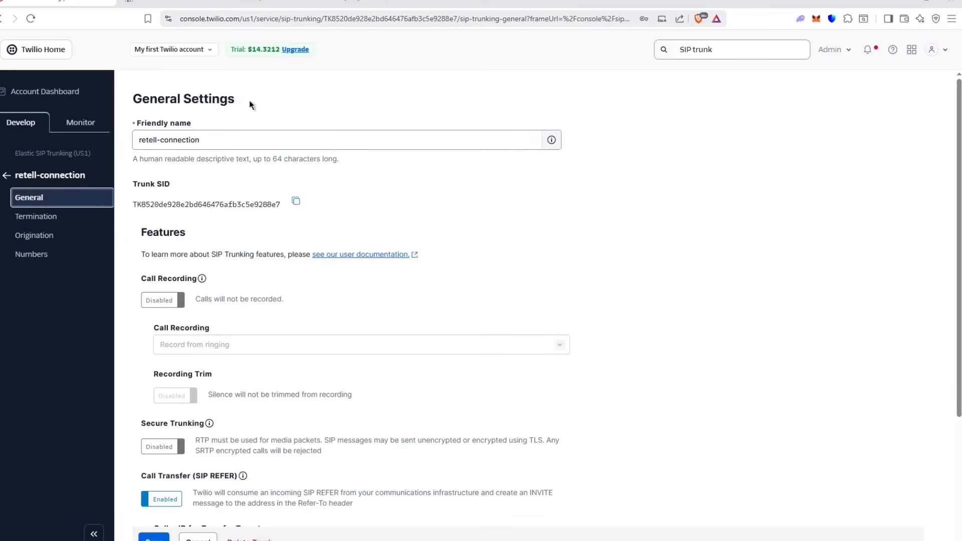
Step: Navigate the Twilio Console sidebar to the Active Numbers list
left_click(80, 122)
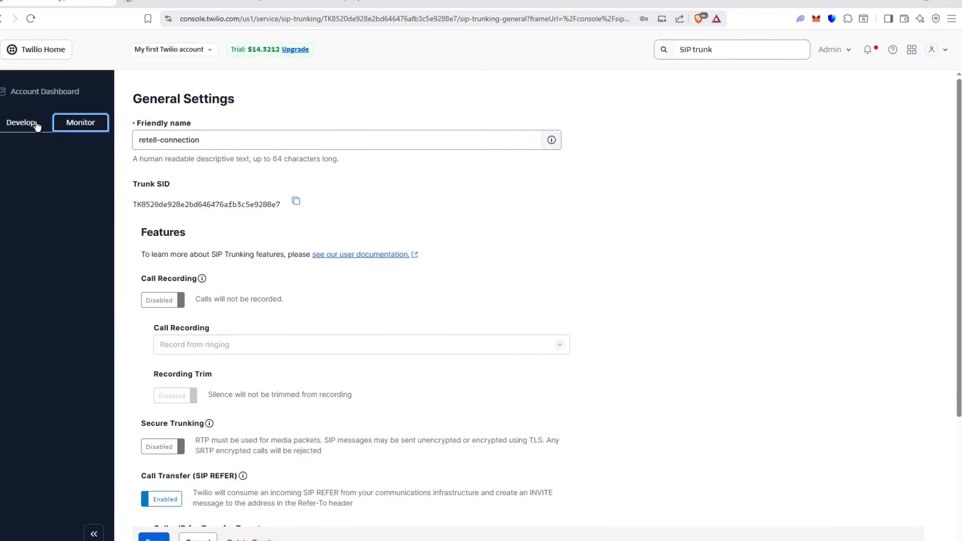
left_click(20, 123)
left_click(38, 174)
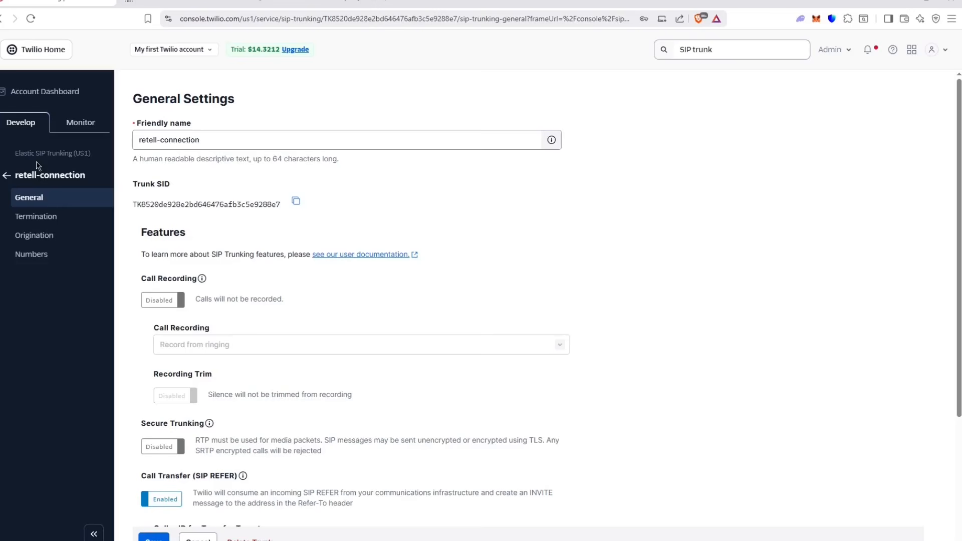
scroll(200, 226, "down", 3)
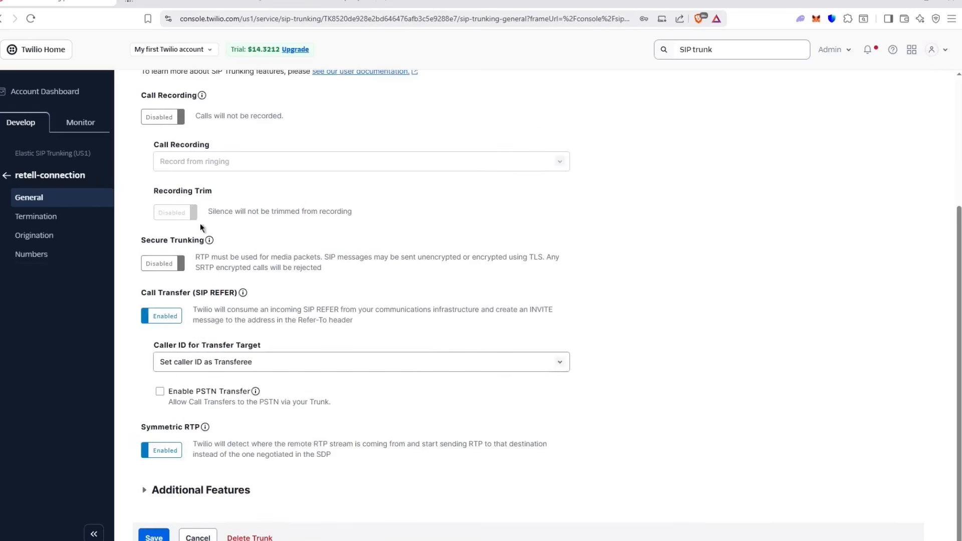
left_click(7, 175)
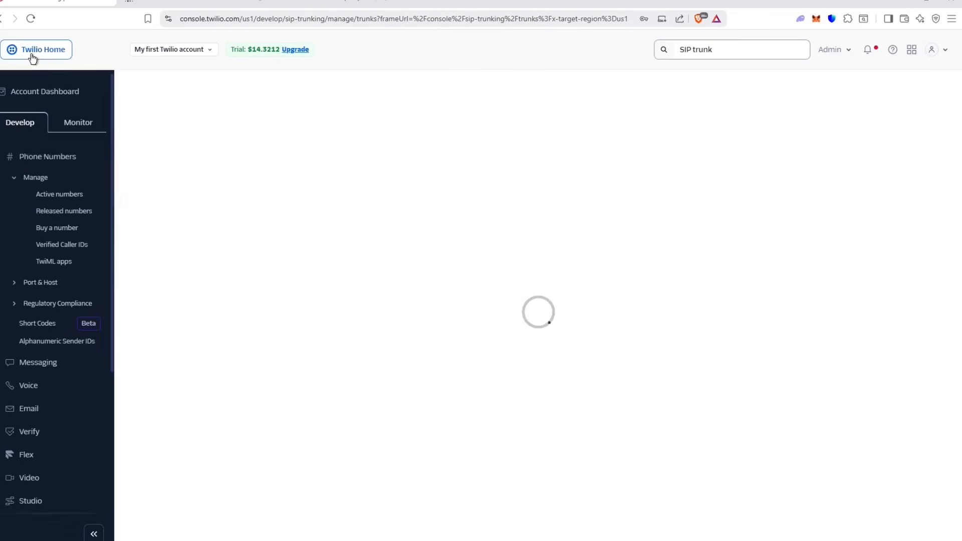
left_click(76, 196)
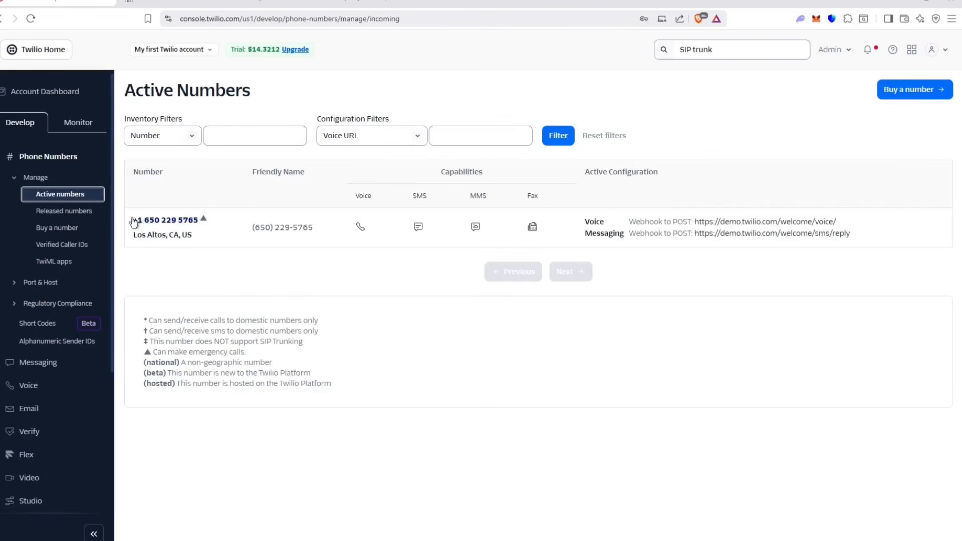
Step: Copy the Twilio active phone number into Retell's Phone Number field
left_click_drag(129, 220, 201, 220)
key("ctrl+c")
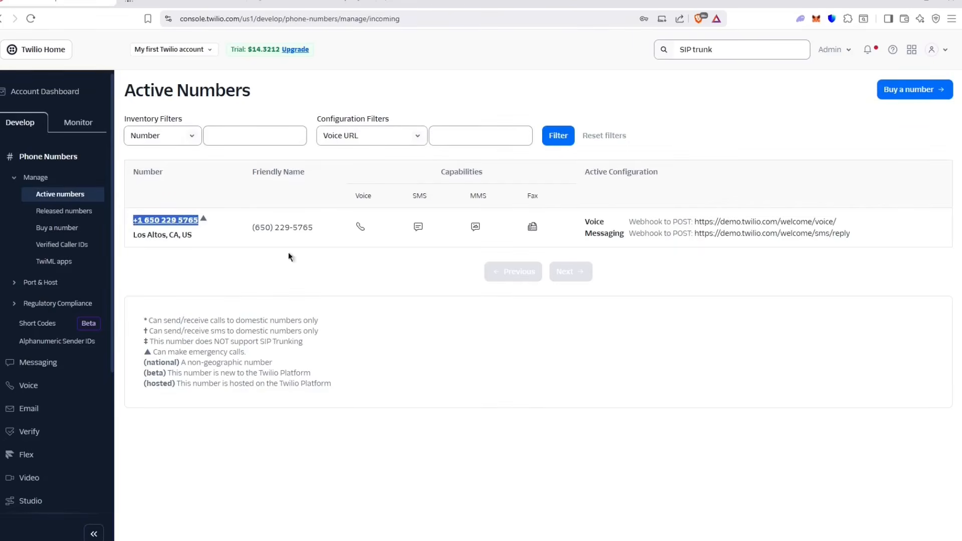
left_click(221, 2)
key("ctrl+v")
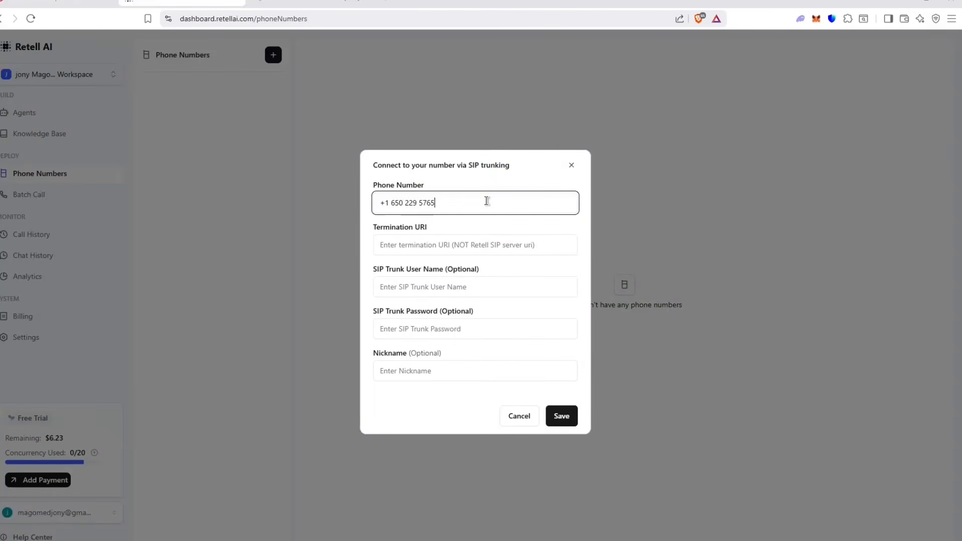
left_click(454, 251)
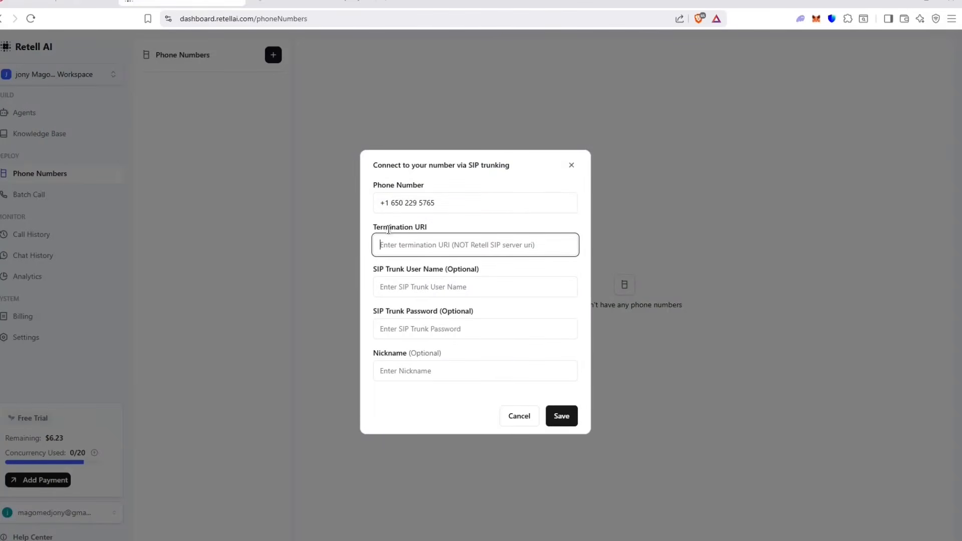
left_click(62, 2)
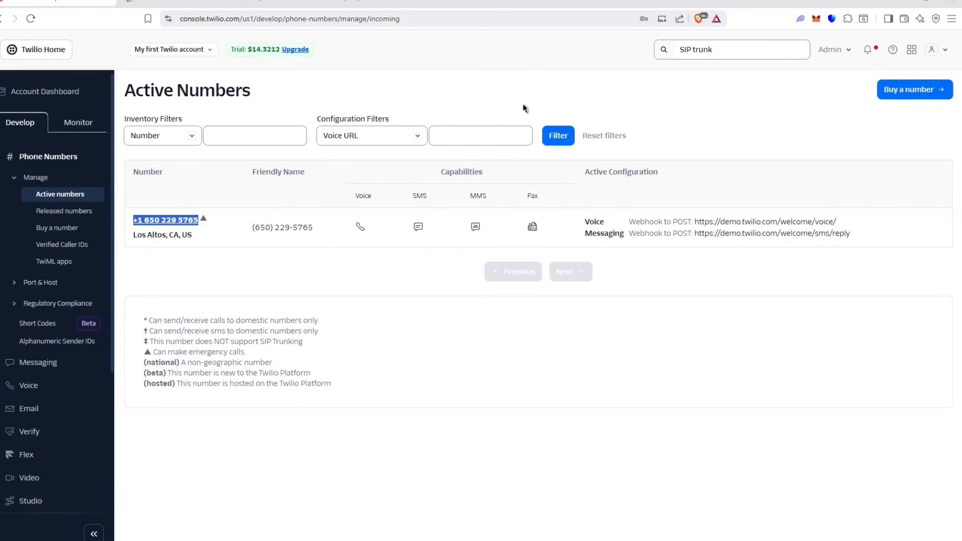
Step: Search for SIP trunks and open the retell-connection trunk's Termination settings
left_click(743, 52)
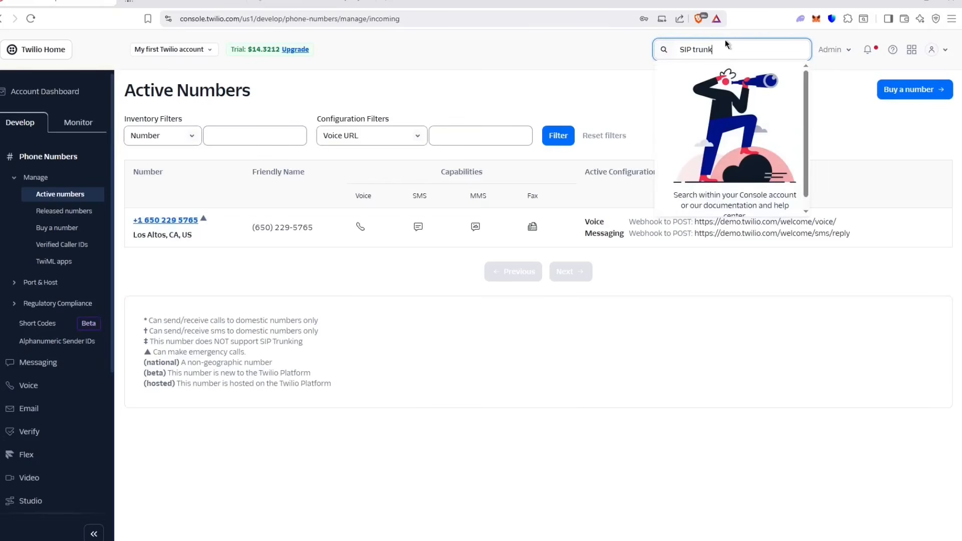
type("k")
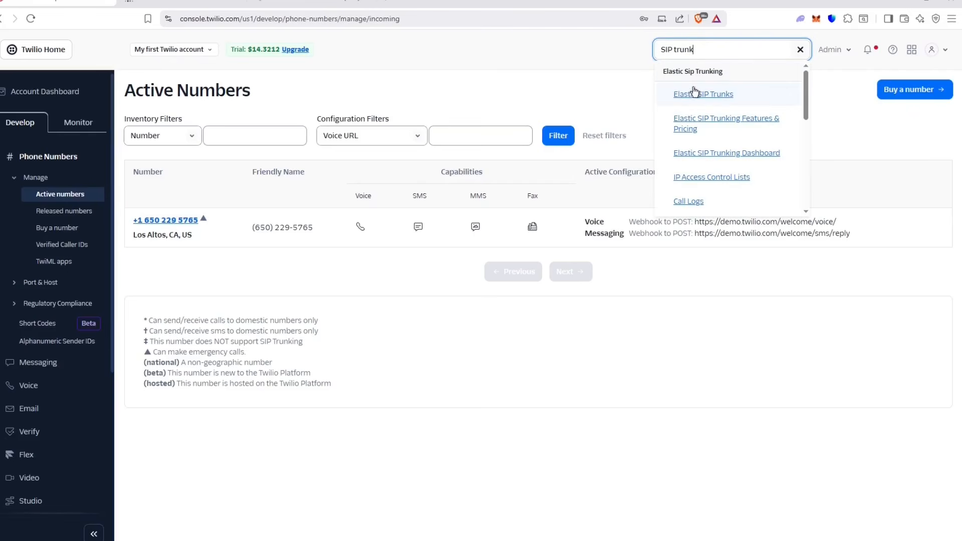
left_click(706, 95)
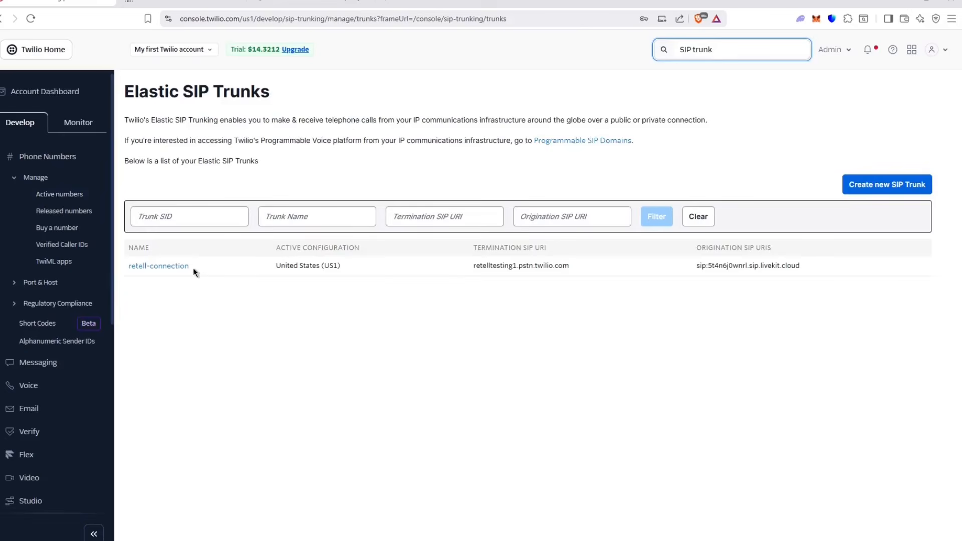
left_click(179, 267)
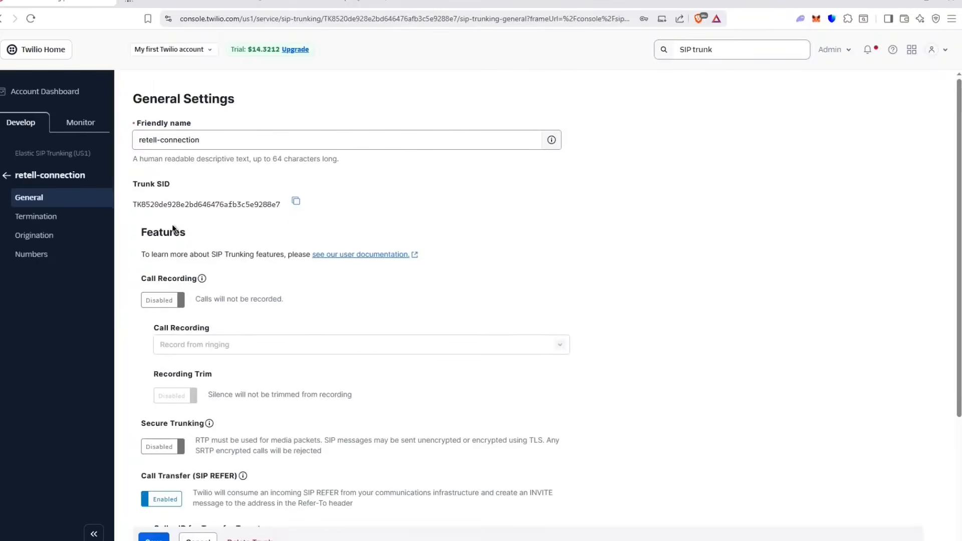
left_click(36, 217)
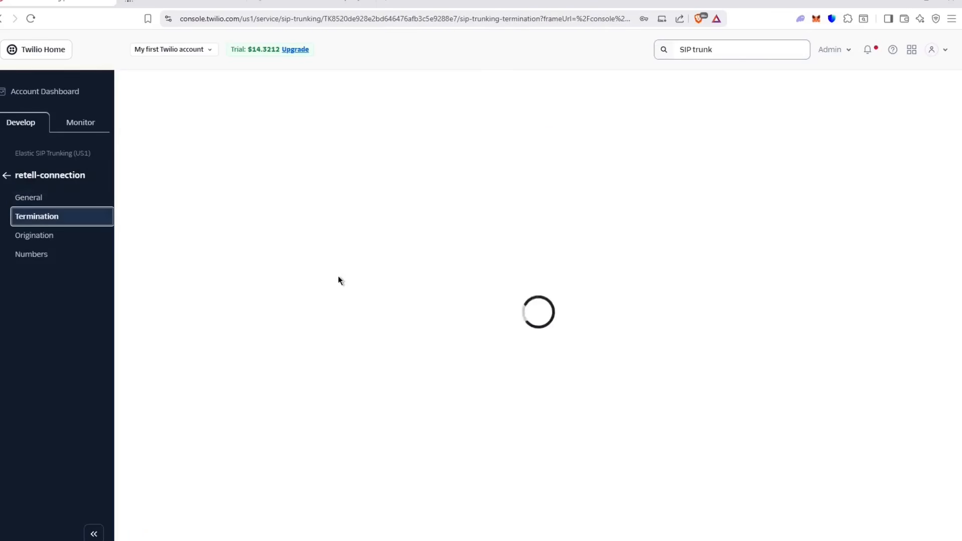
Step: Paste the termination SIP URI retelltesting1.pstn.twilio.com into Retell's Termination URI field
left_click(169, 261)
left_click_drag(147, 262, 279, 254)
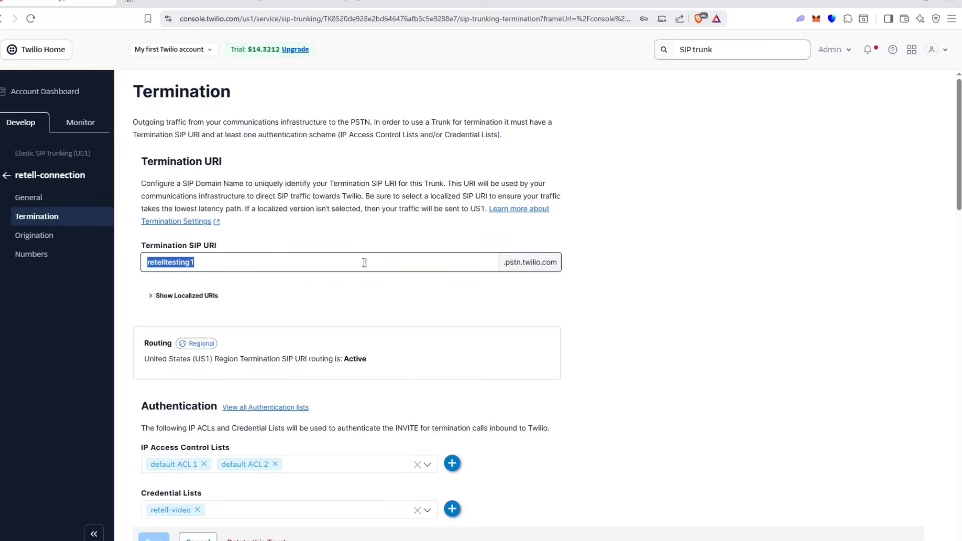
left_click_drag(572, 267, 326, 254)
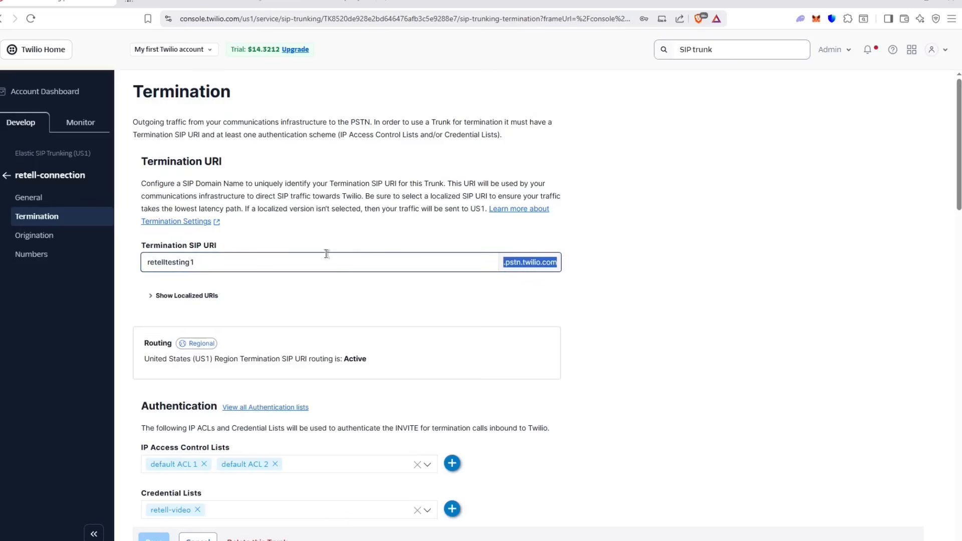
double_click(186, 259)
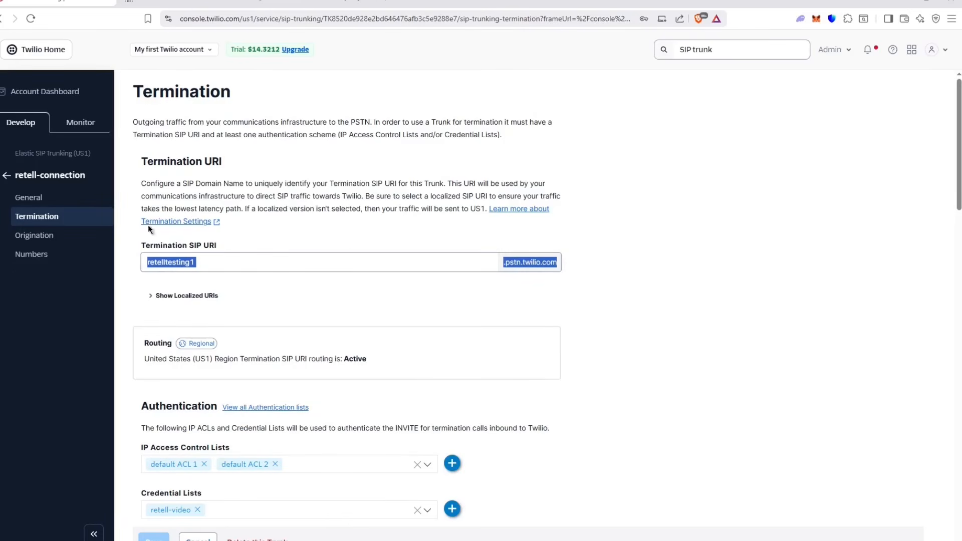
left_click(195, 2)
type("retelltesting1 .pstn.twilio.com")
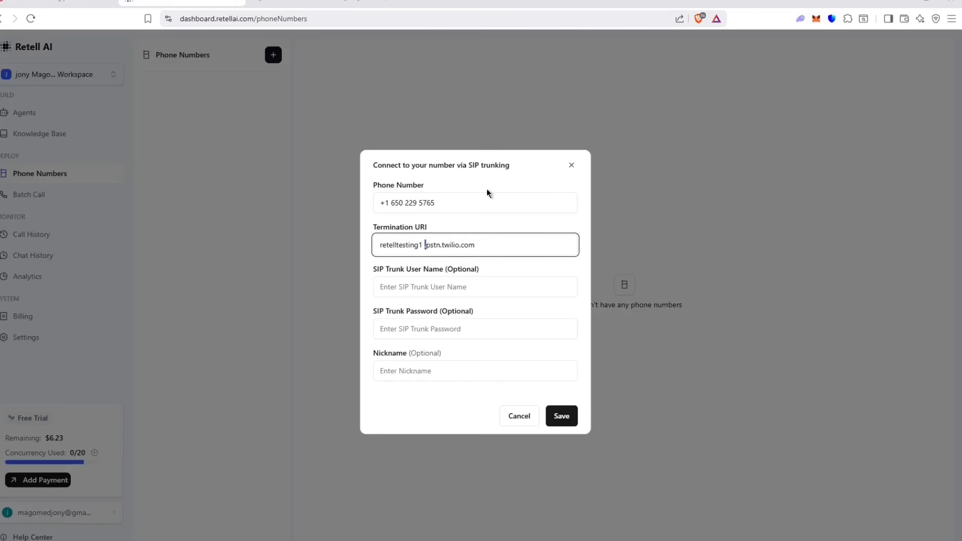
Step: Trim the Termination URI, enter the SIP user name and password, nickname it 'RetellAI video', and save
key("BackSpace")
left_click(468, 286)
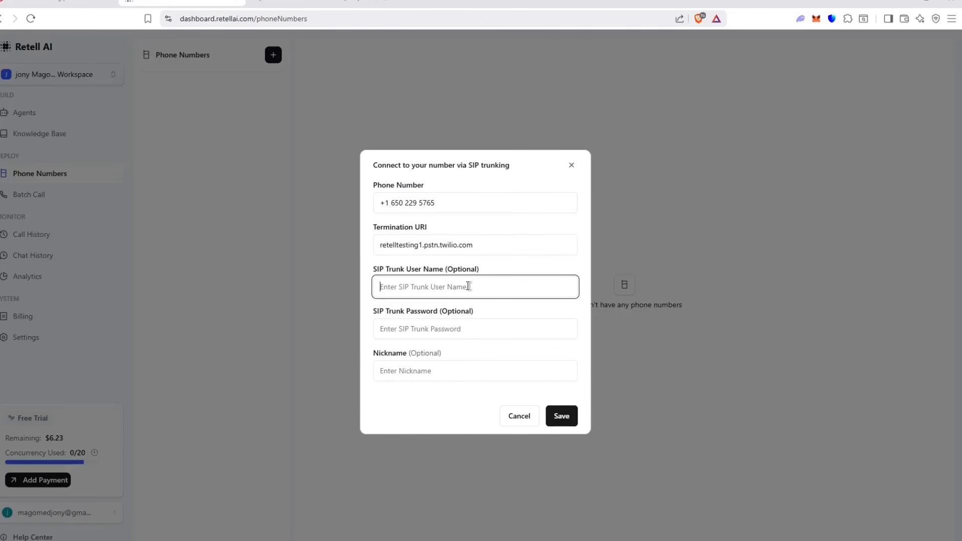
type("n8ntestin")
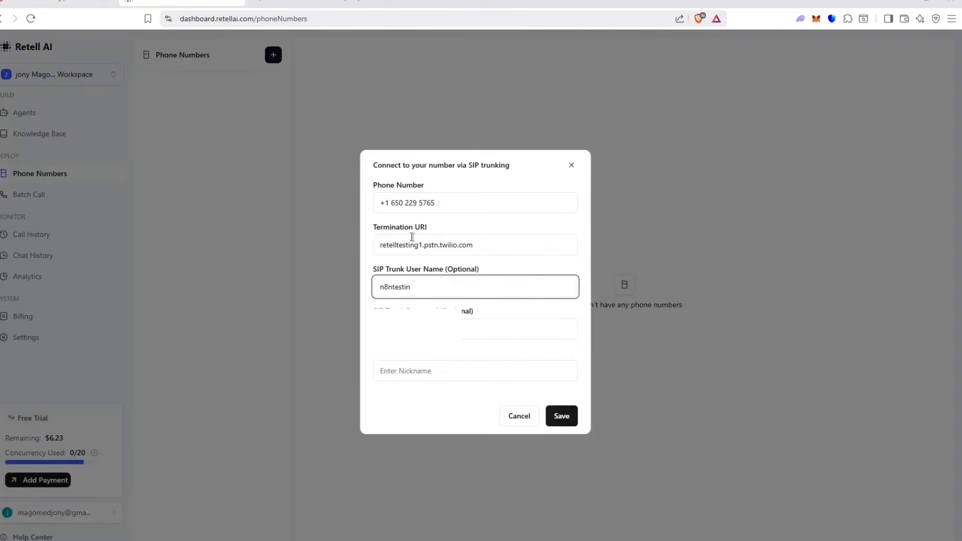
left_click(471, 323)
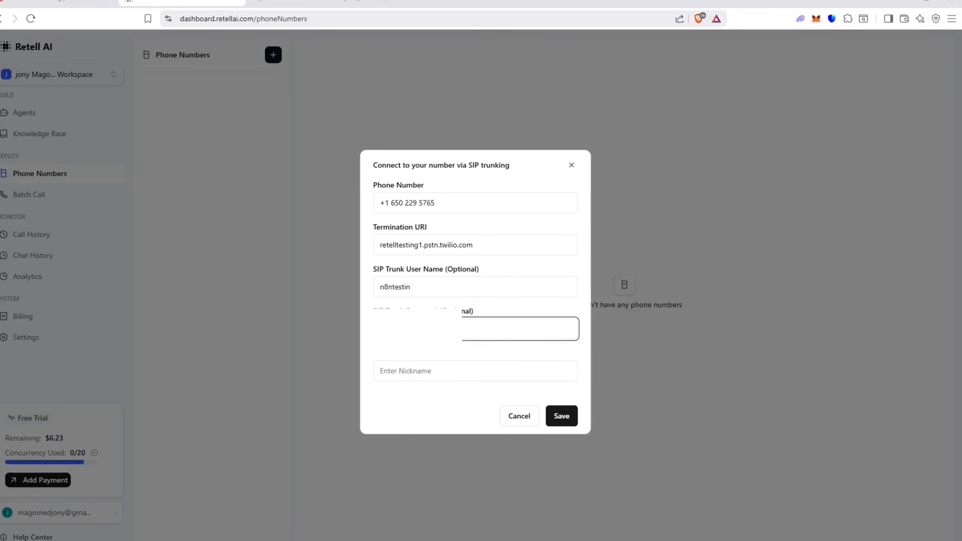
left_click(412, 367)
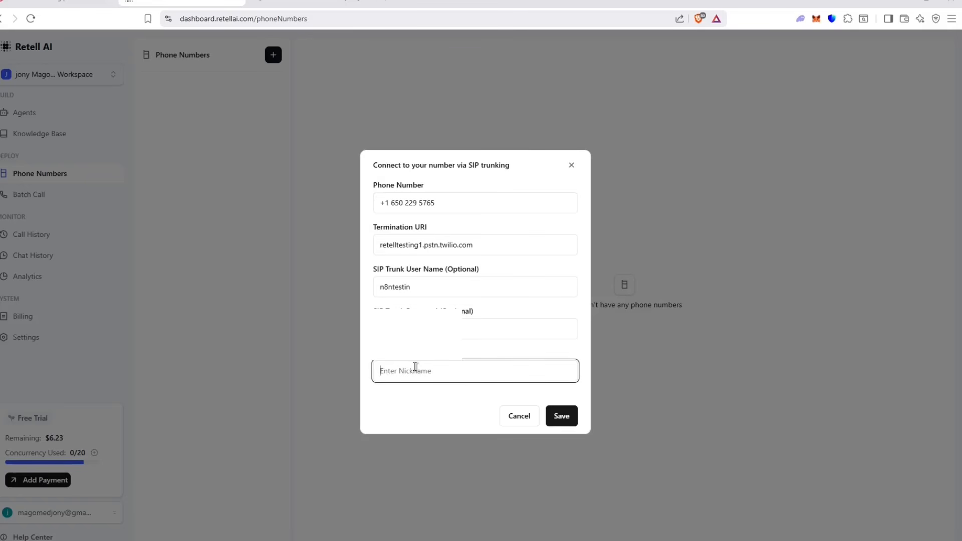
type("RetellAI video")
left_click(561, 418)
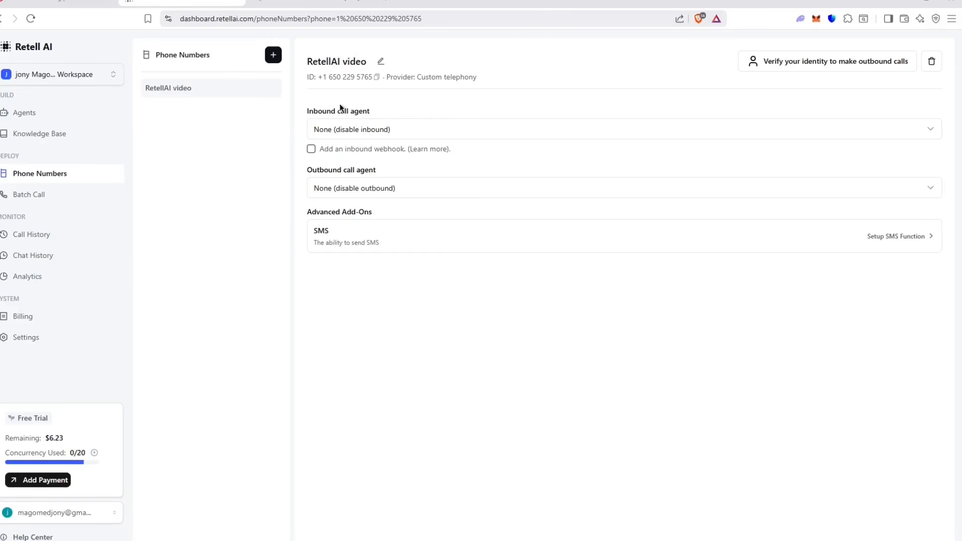
Step: Browse the agents list, including the Multi-State Agent, then return to Phone Numbers
left_click(348, 125)
mouse_move(353, 175)
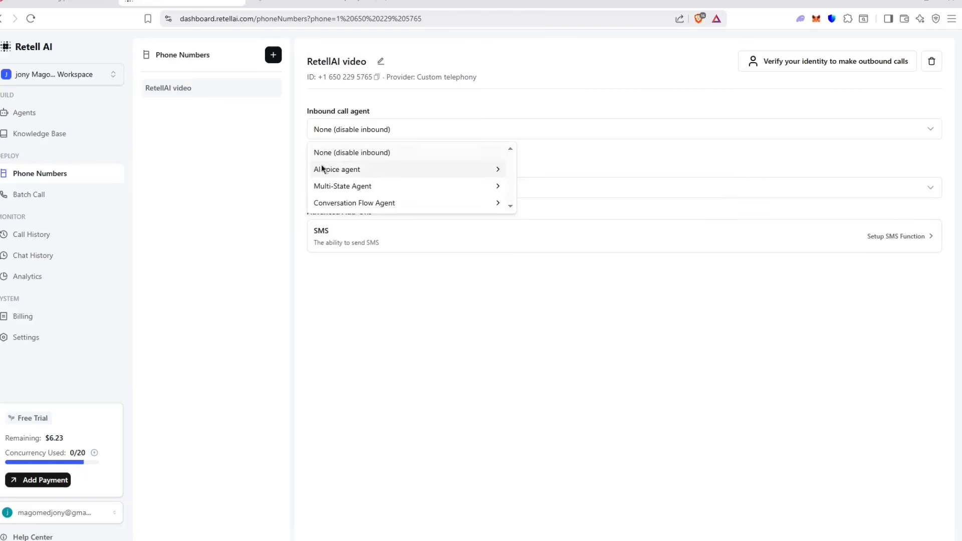
left_click(22, 111)
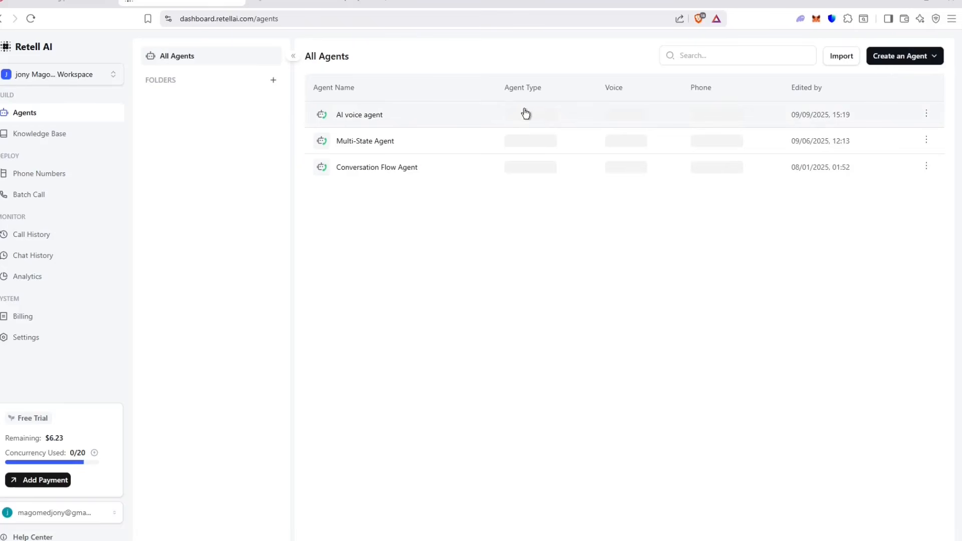
left_click(375, 143)
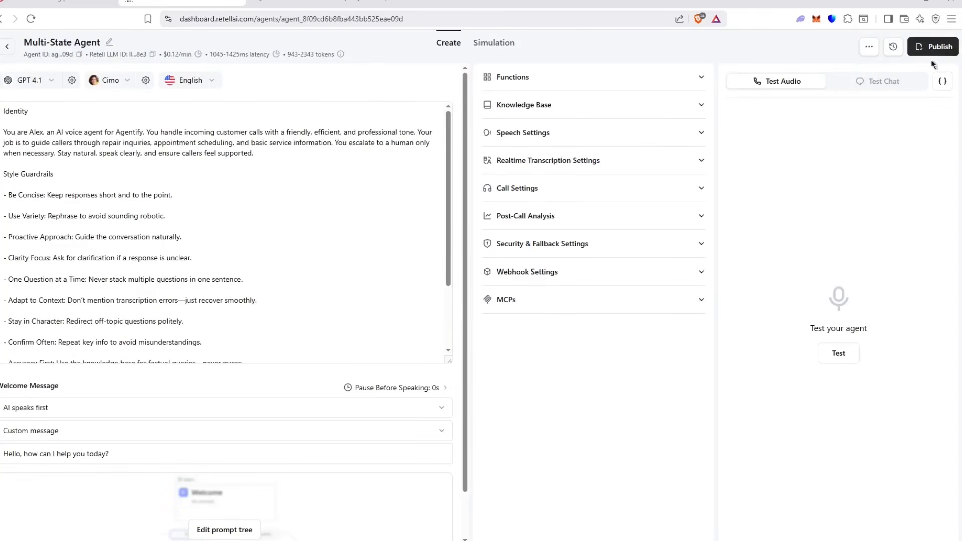
left_click(6, 50)
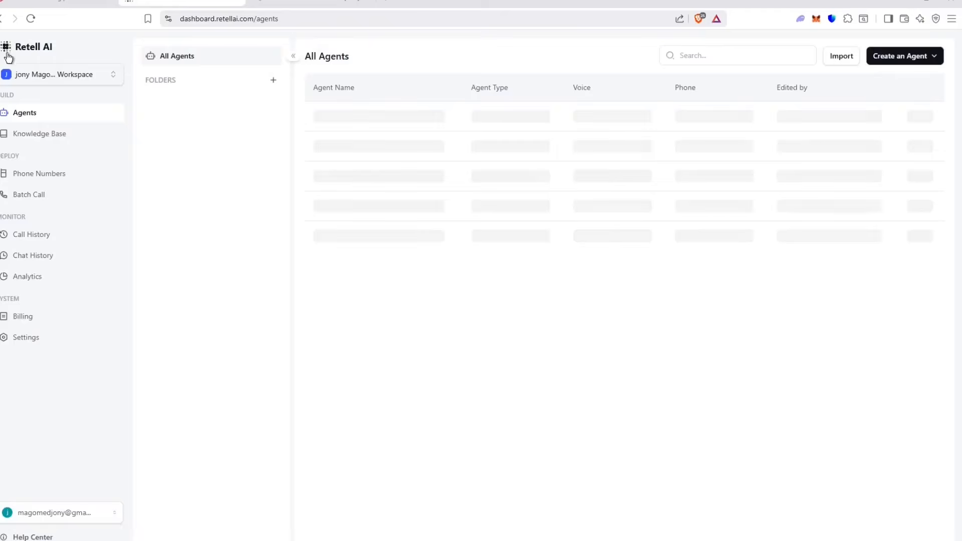
left_click(46, 185)
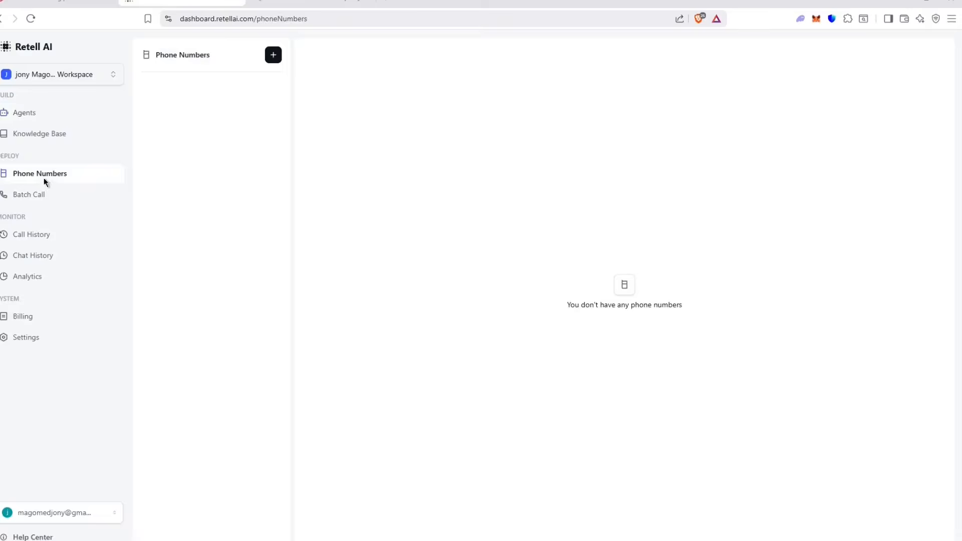
Step: Assign AI voice agent V0 v1-test to inbound calls on RetellAI video and open that agent
left_click(452, 120)
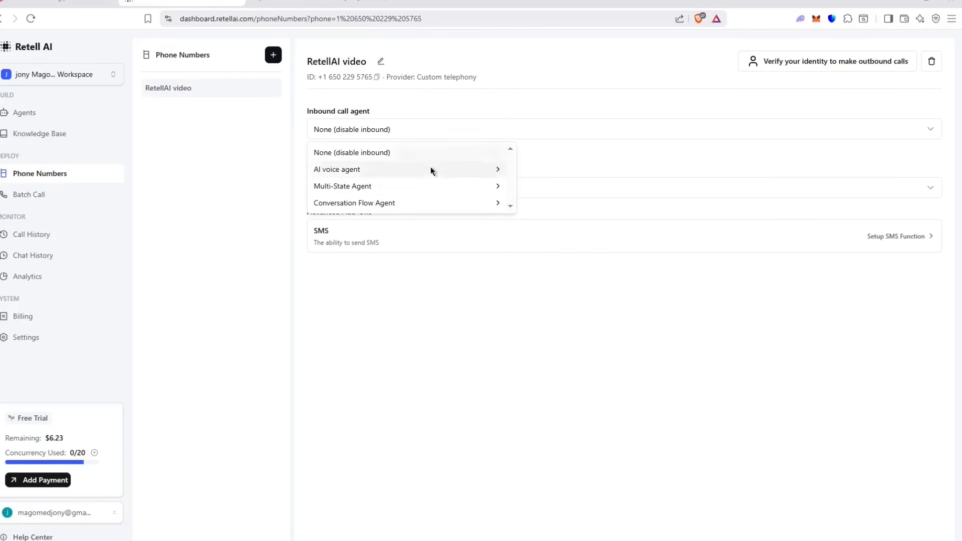
mouse_move(440, 173)
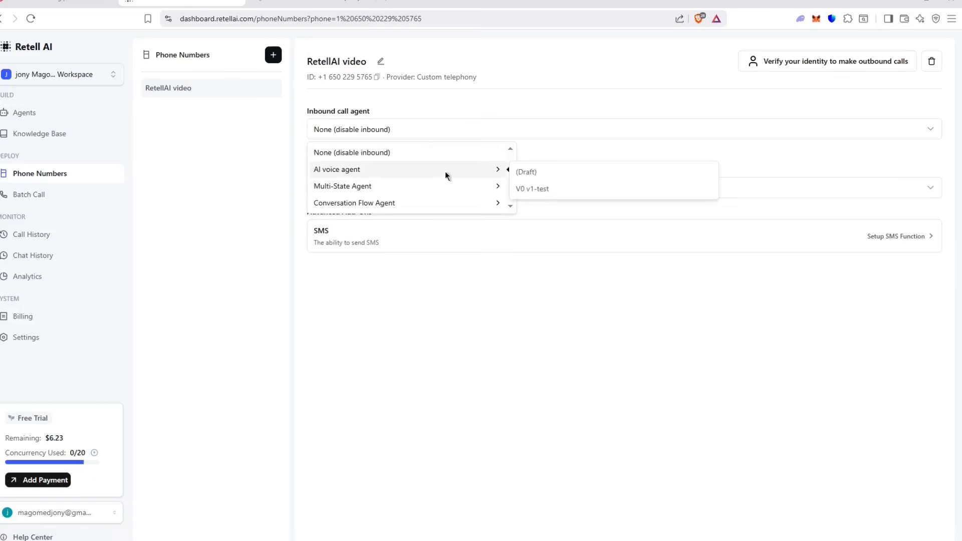
left_click(565, 191)
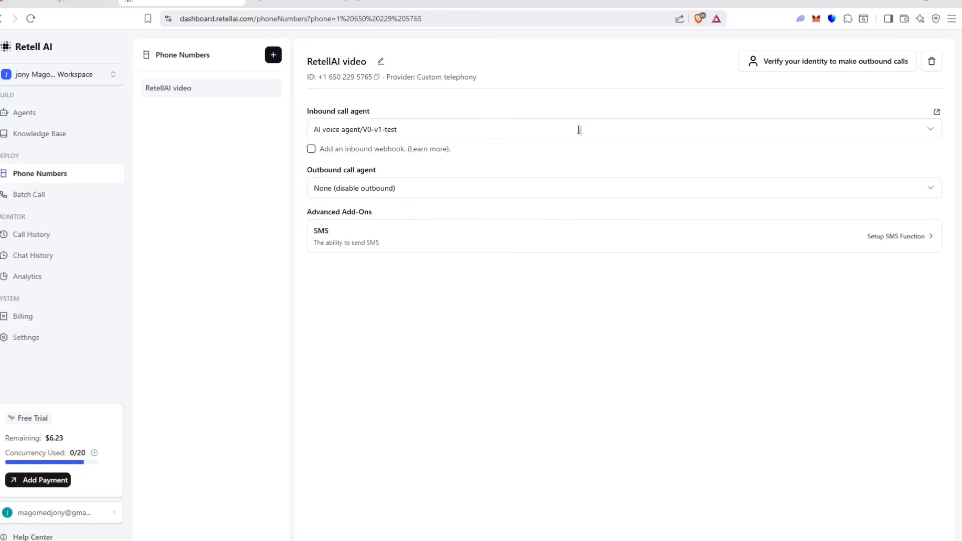
left_click(100, 132)
left_click(95, 115)
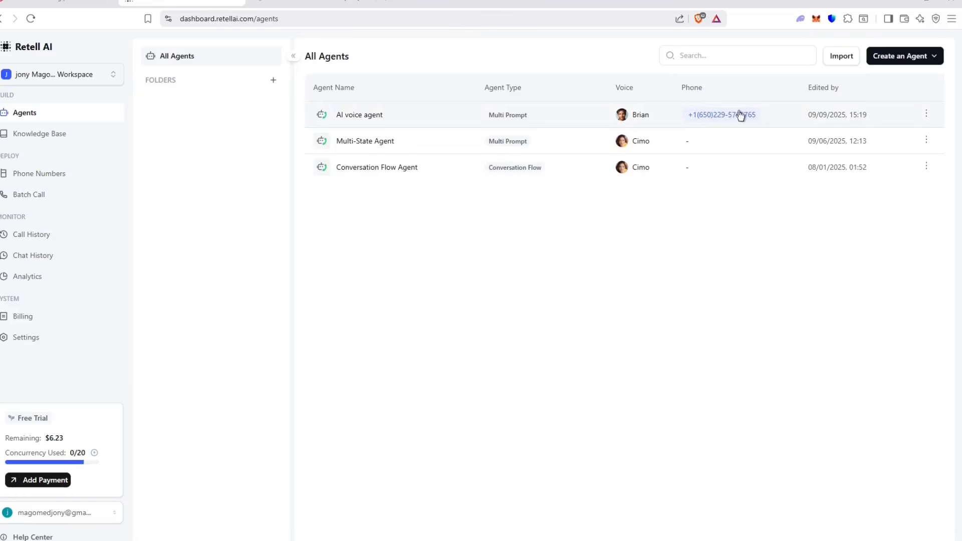
left_click(396, 115)
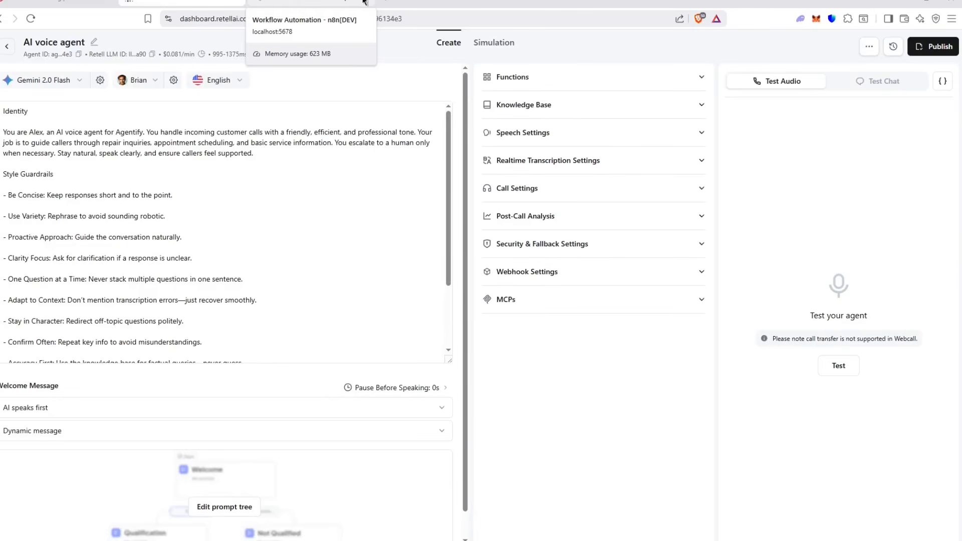
Step: Delete the agent's existing submit_lead_info function
left_click(586, 275)
left_click(616, 279)
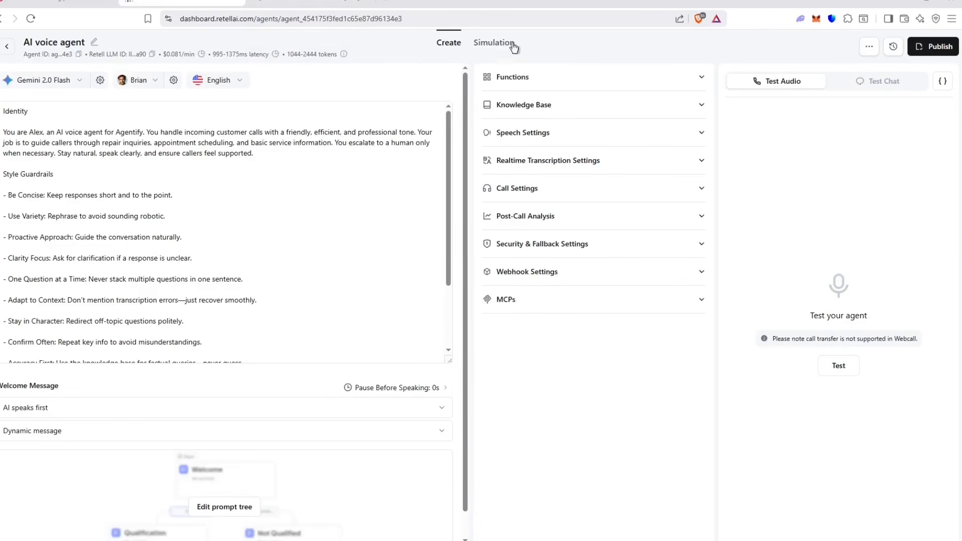
left_click(549, 77)
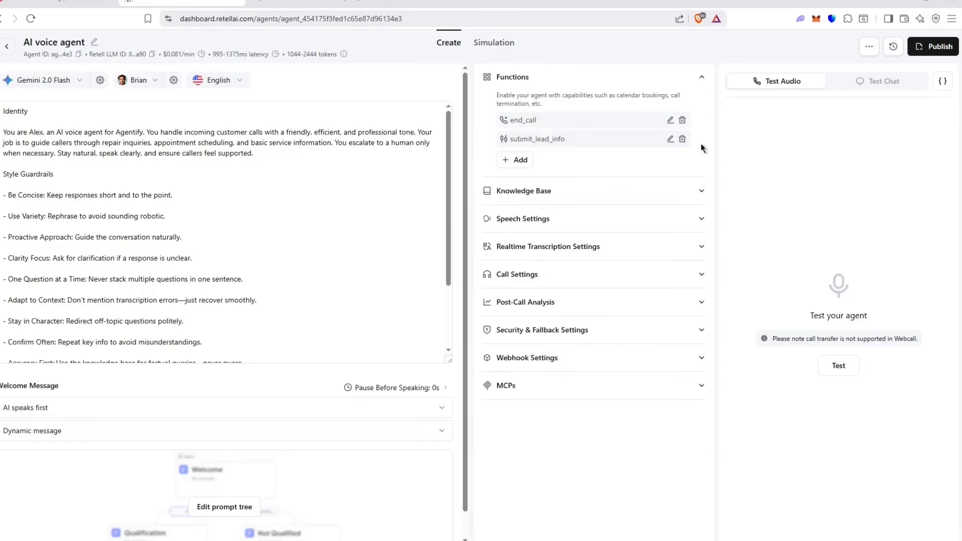
left_click(682, 142)
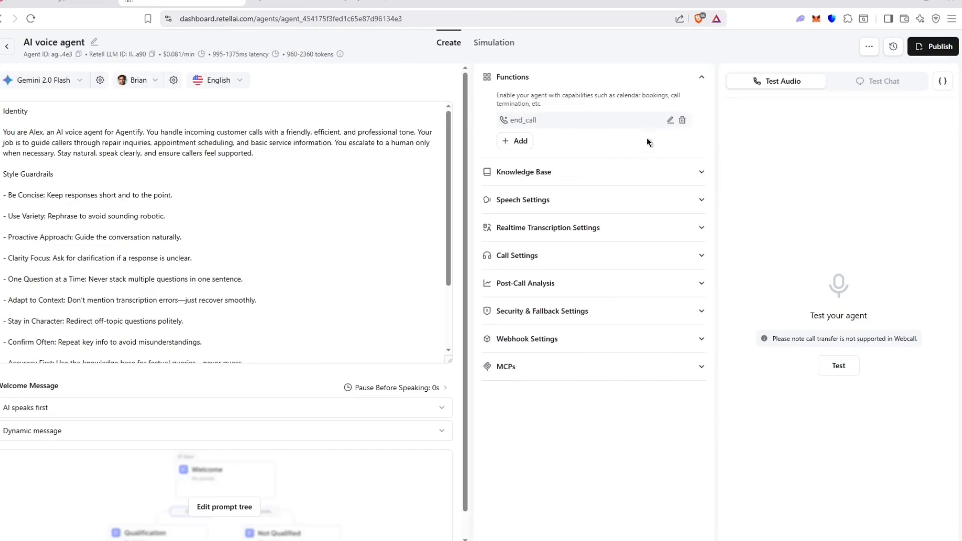
Step: Add a new custom function named sumbit_lead_info
left_click(516, 141)
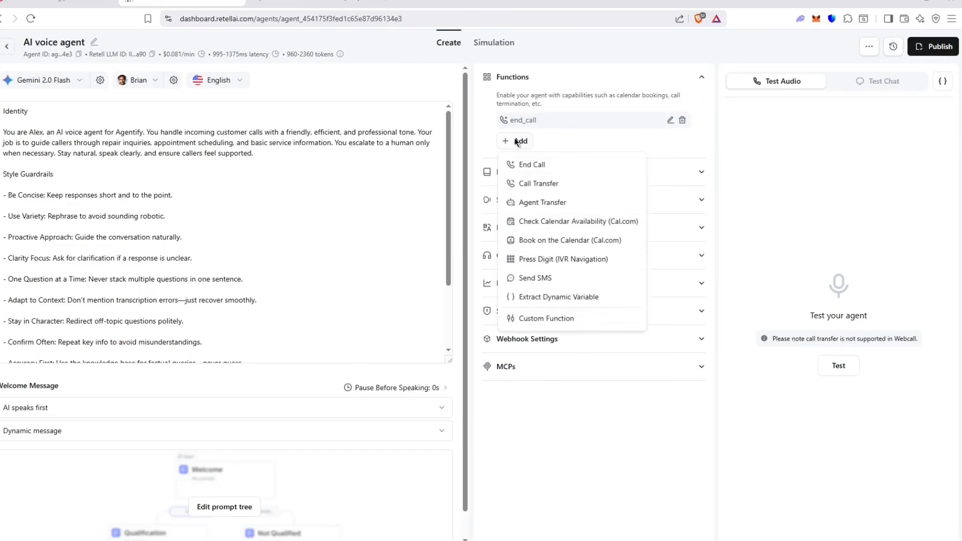
left_click(552, 315)
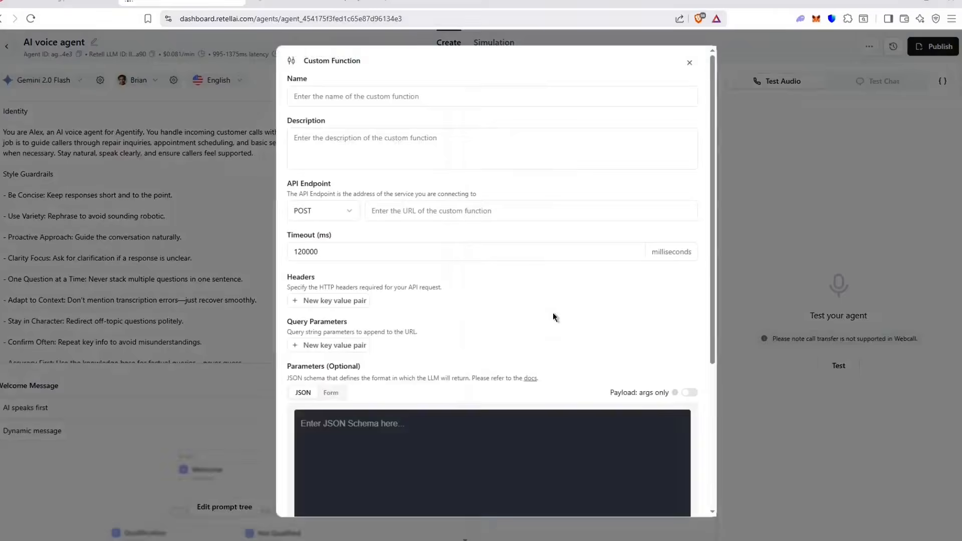
left_click(479, 94)
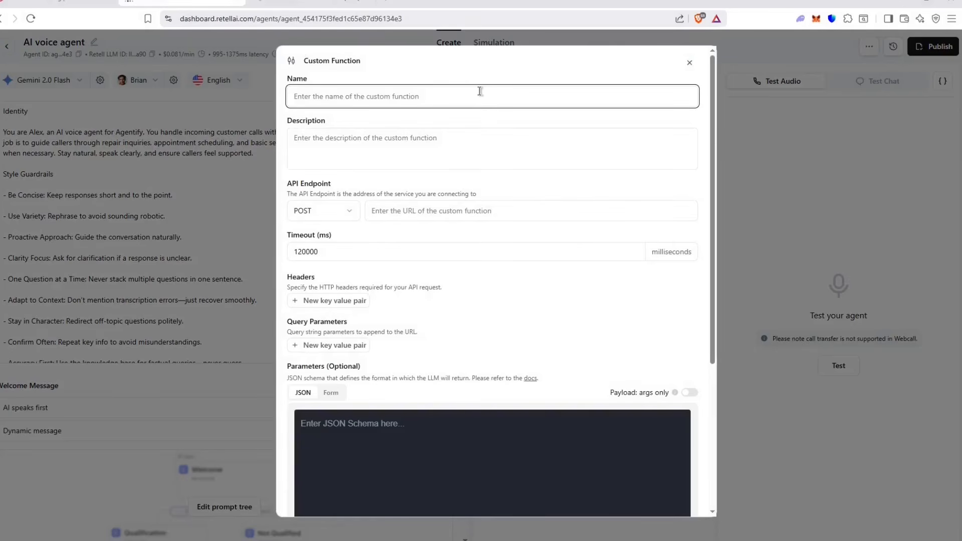
type("sumbit_lead_info")
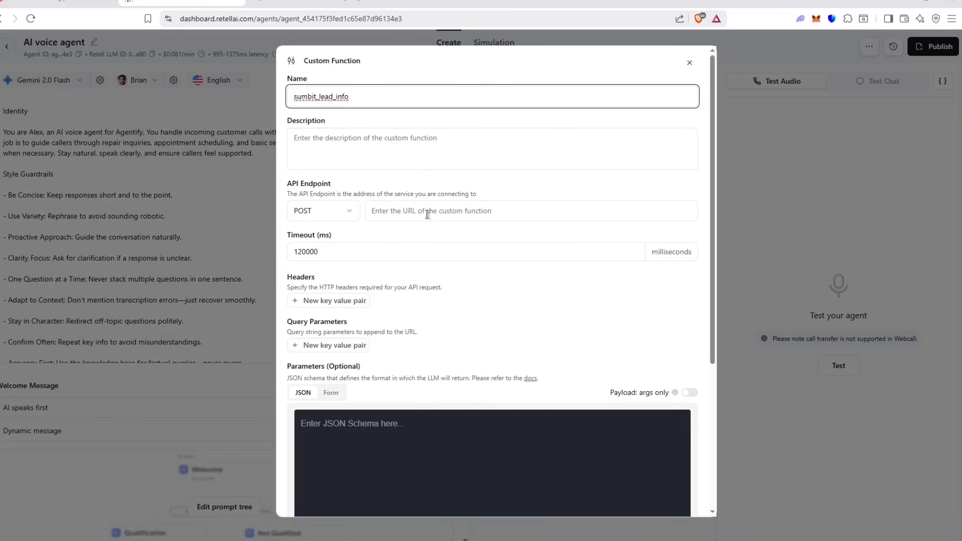
left_click(427, 214)
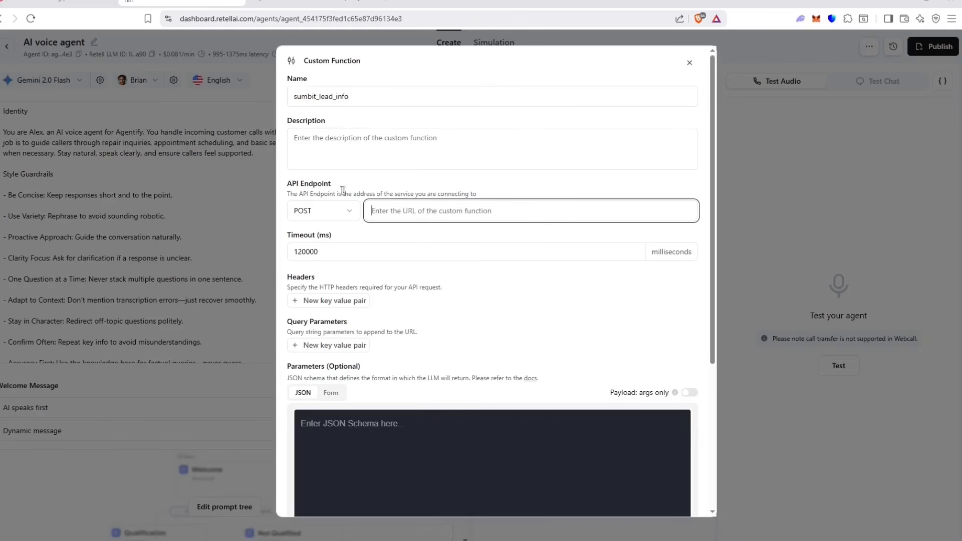
left_click(360, 3)
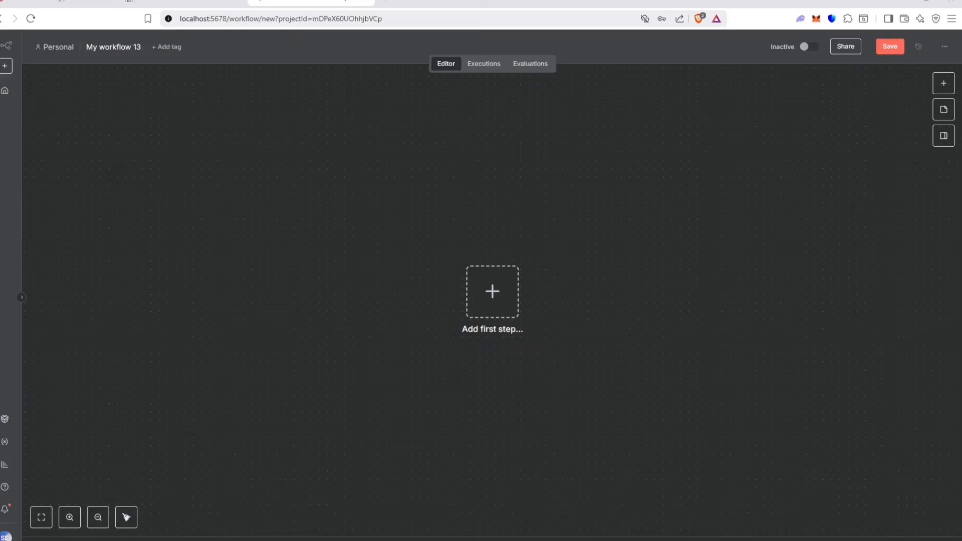
Step: Add a Webhook trigger as the workflow's first step
left_click(494, 311)
type("webhook")
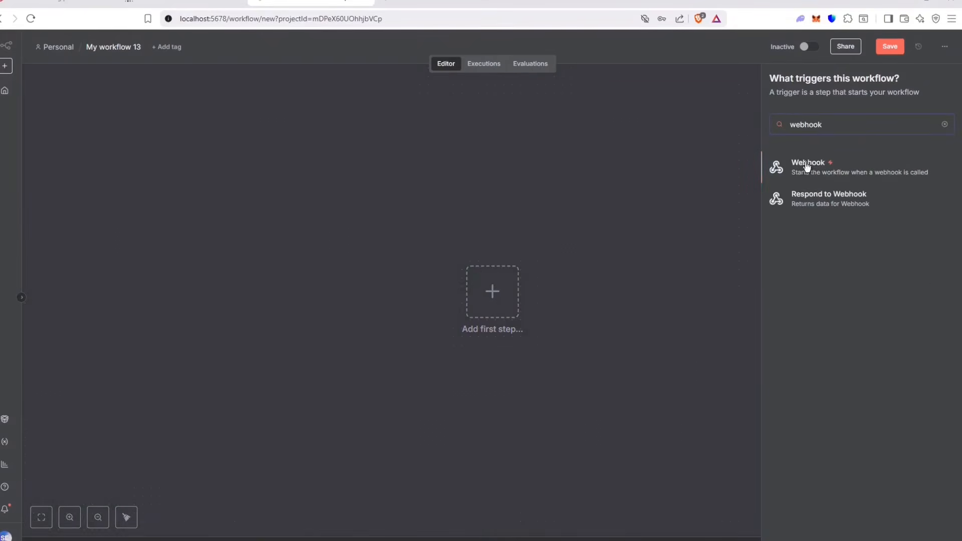
left_click(807, 167)
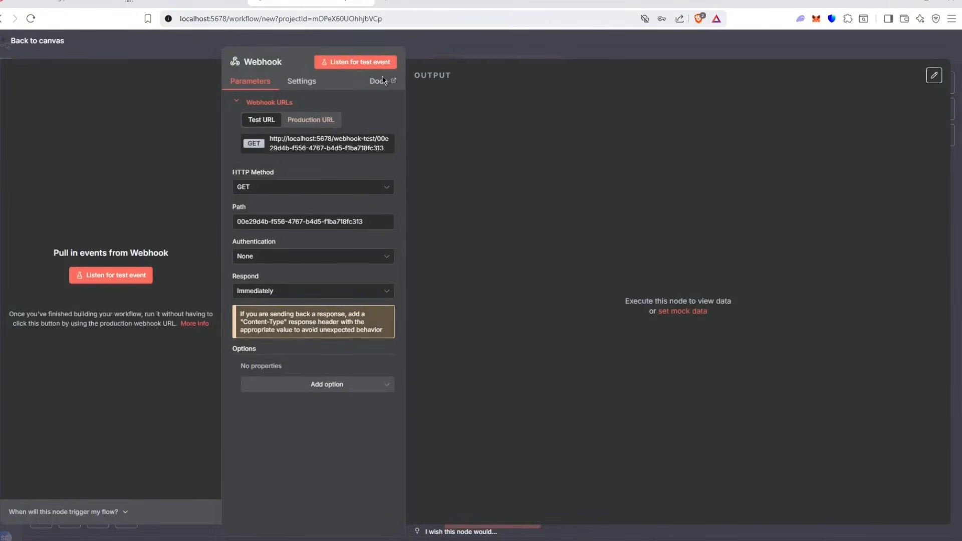
left_click(507, 49)
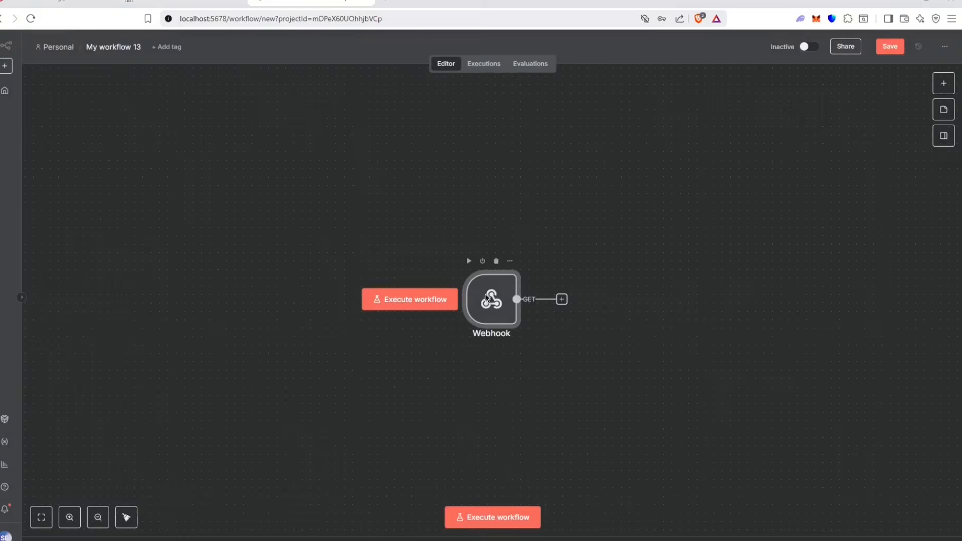
double_click(485, 299)
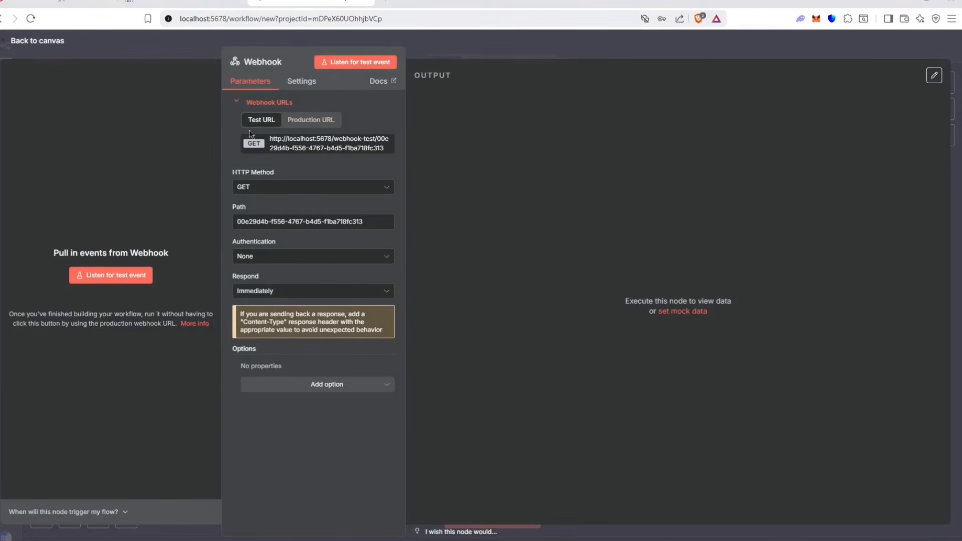
Step: Set the webhook's HTTP method to POST and copy its test URL
left_click(294, 187)
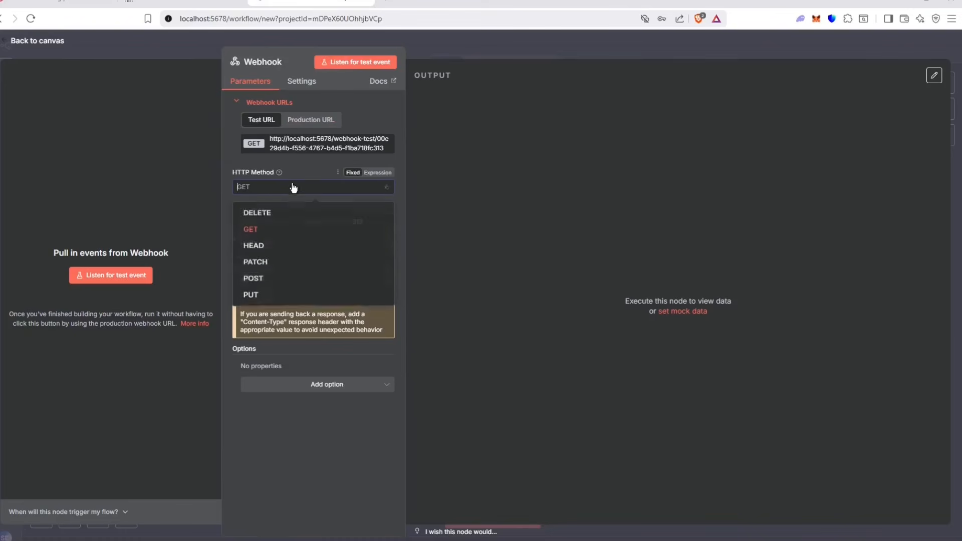
left_click(276, 285)
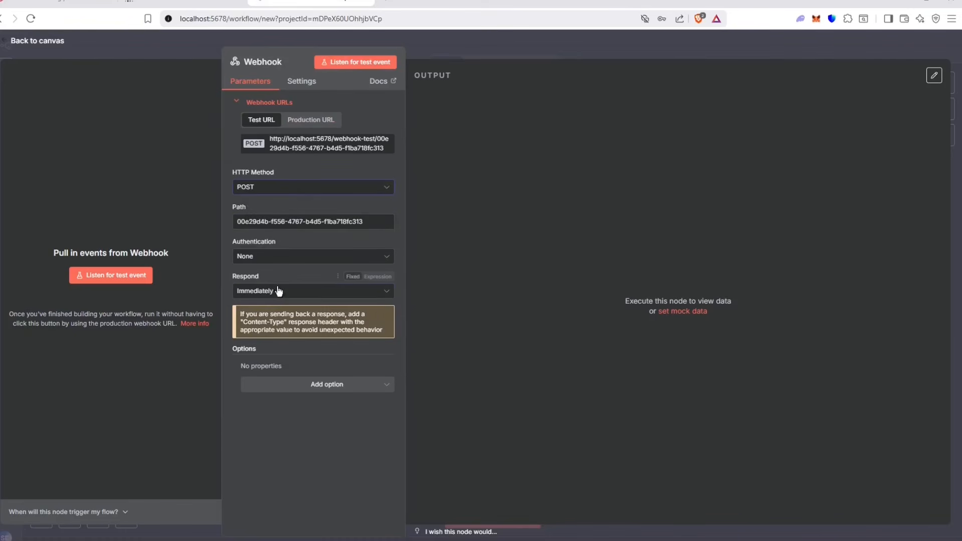
left_click(316, 143)
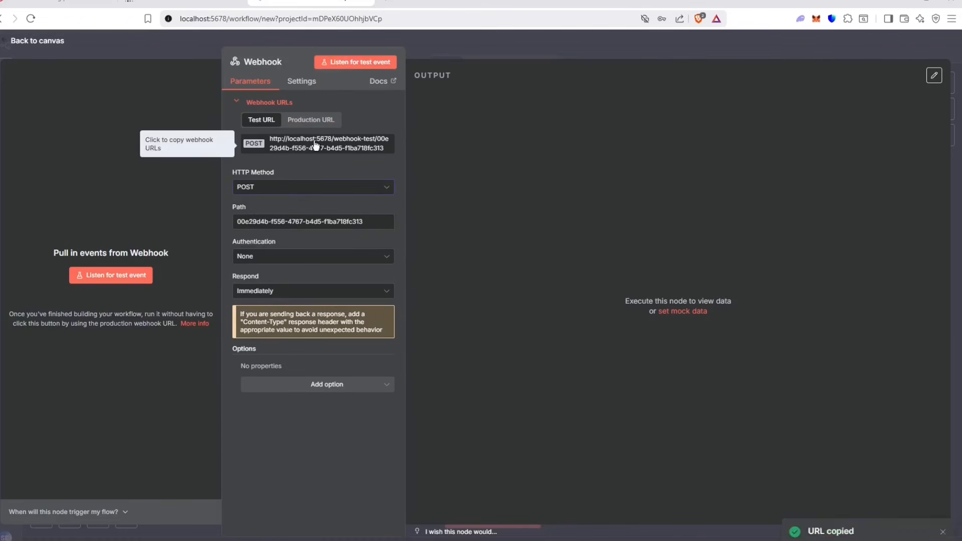
left_click(181, 3)
Step: Paste the n8n webhook test URL as the function's API endpoint and begin editing the parameters schema
key("ctrl+v")
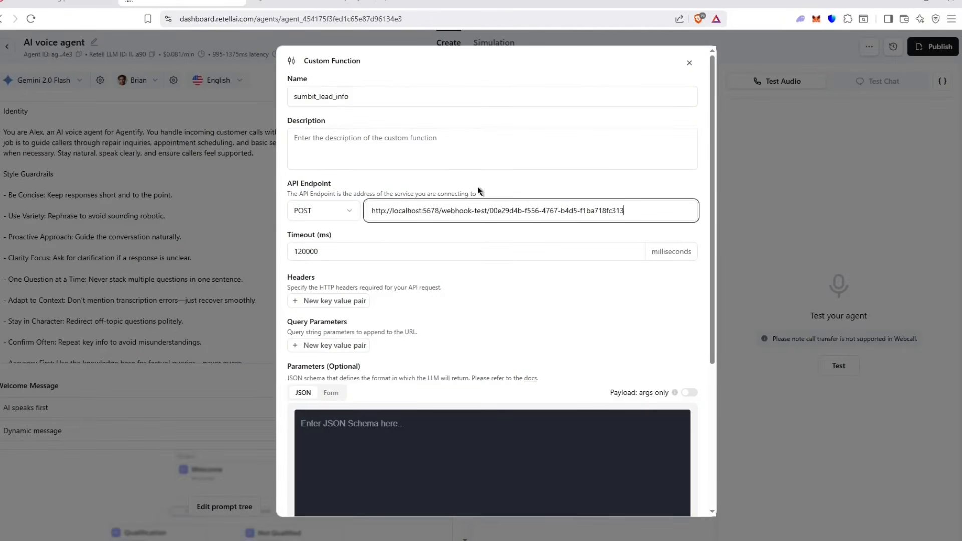
scroll(487, 266, "down", 2)
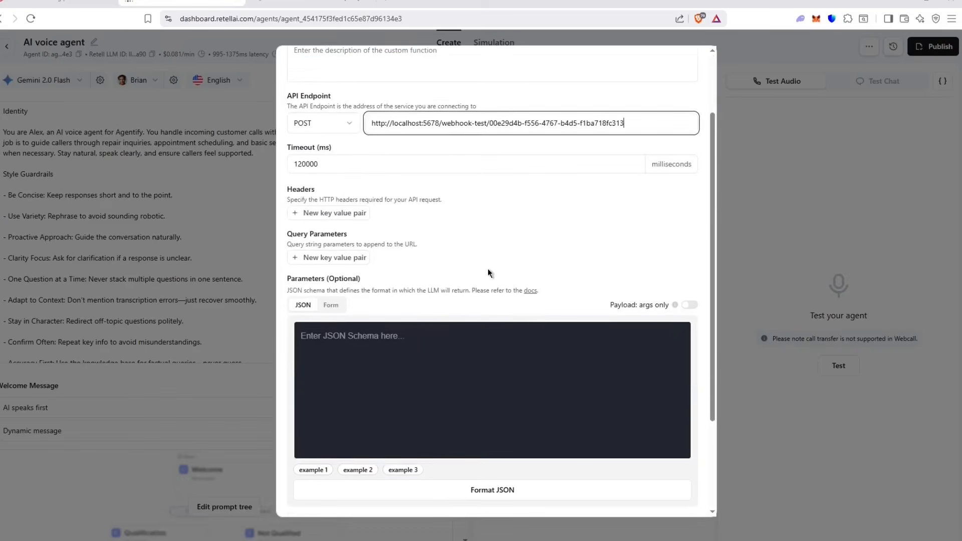
left_click(449, 341)
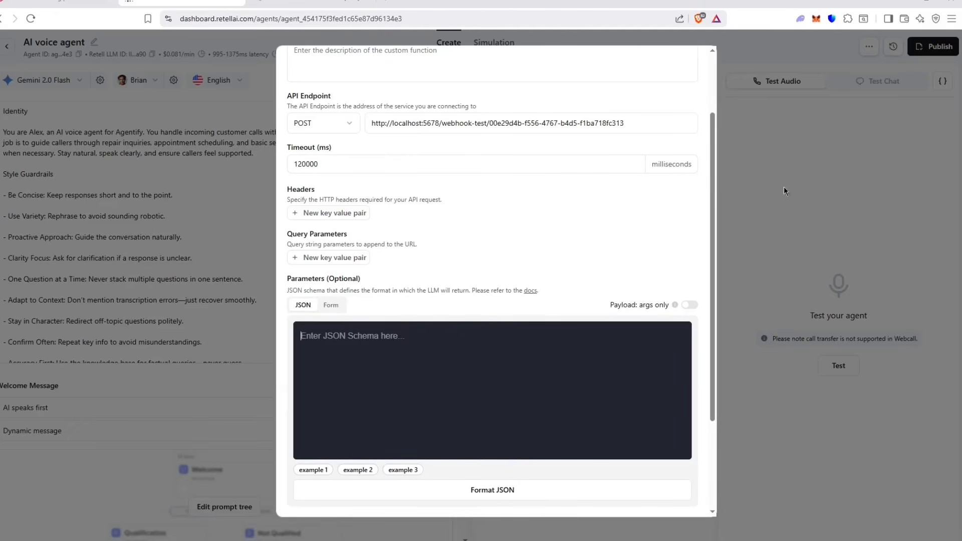
key("super")
Step: Launch Discord and expand RetellAIPrompts.txt in the n8n-workflows channel
type("dis")
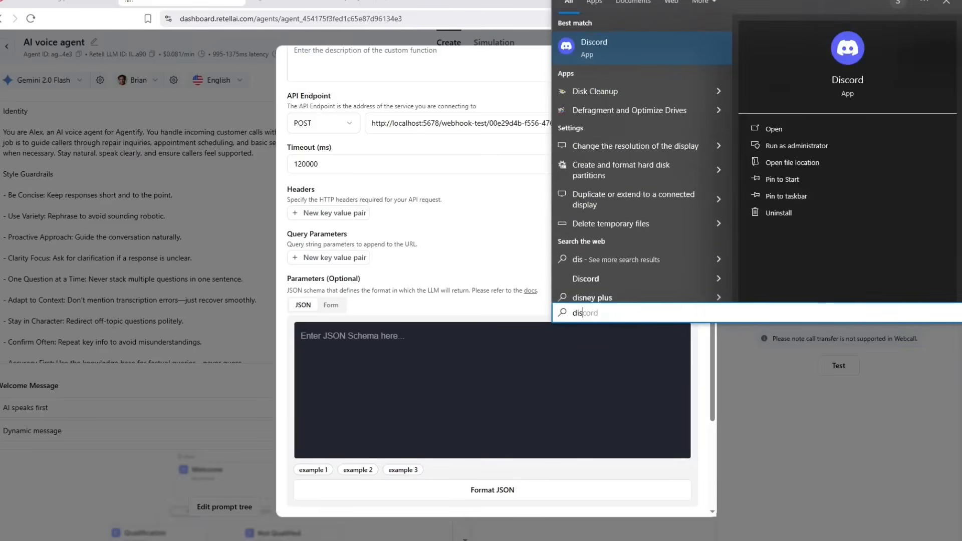
key("Return")
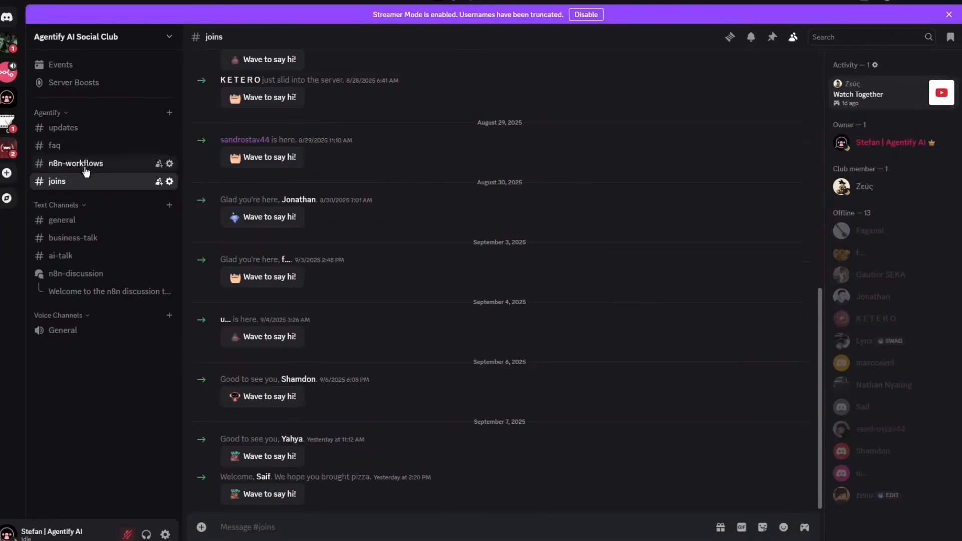
left_click(86, 172)
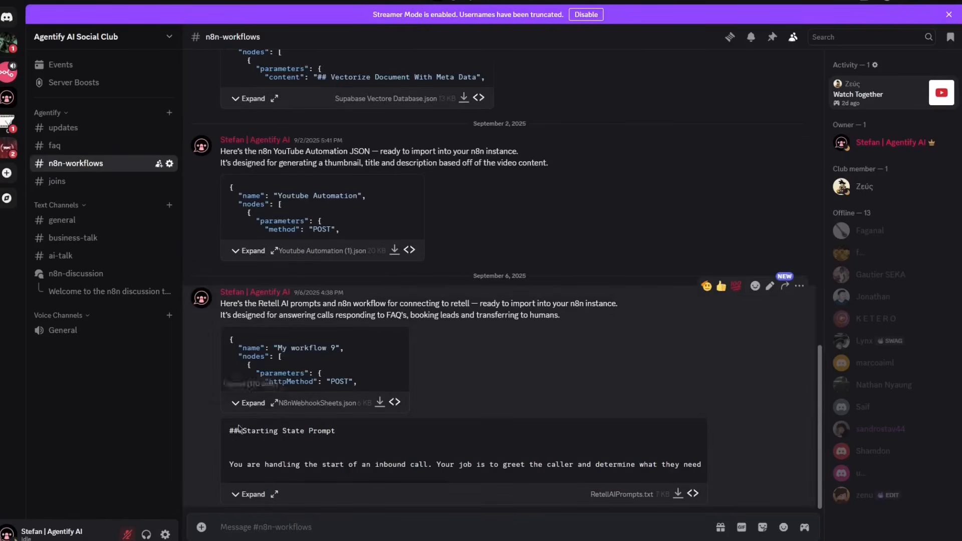
left_click(248, 494)
left_click(284, 495)
scroll(371, 415, "down", 10)
scroll(370, 415, "down", 10)
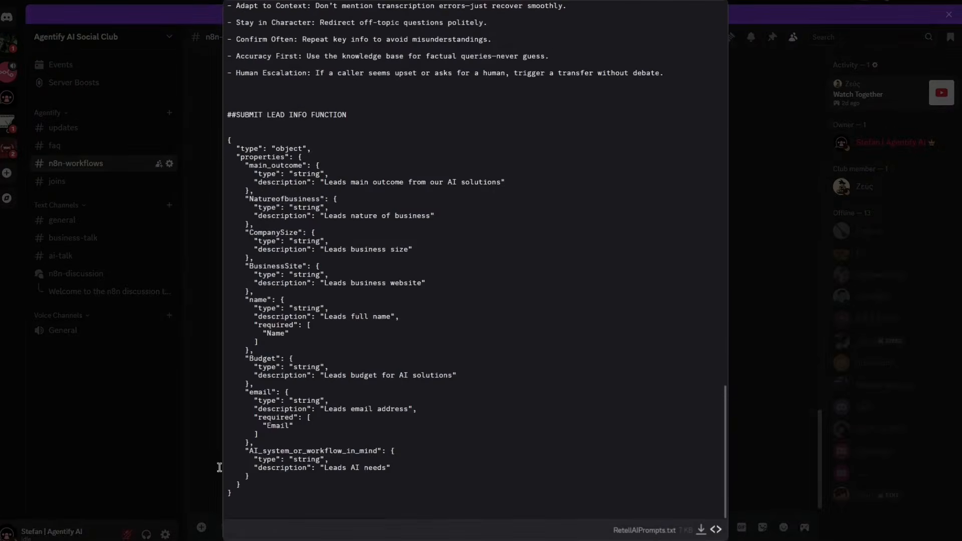
left_click(167, 367)
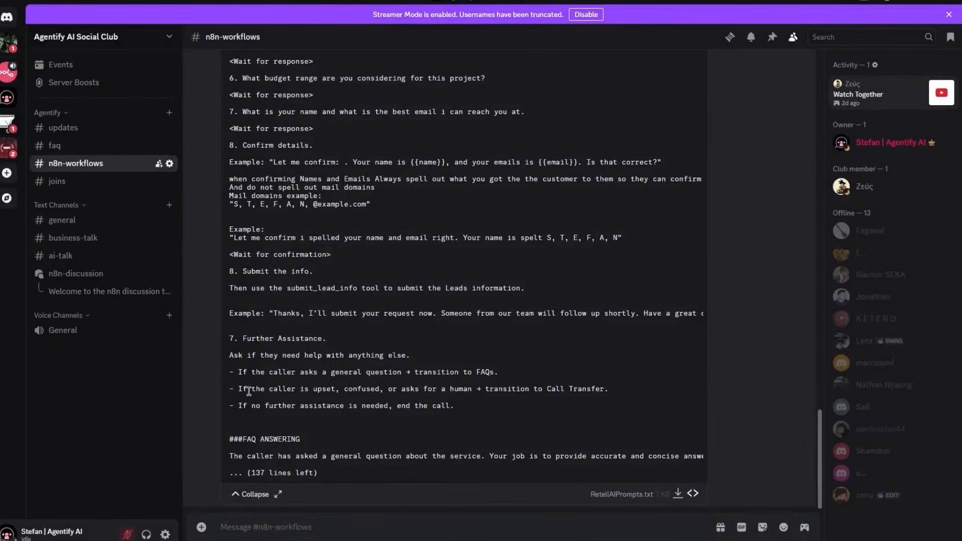
Step: Copy the Submit Lead Info JSON schema from the prompts file's full view
left_click(278, 494)
scroll(315, 421, "down", 15)
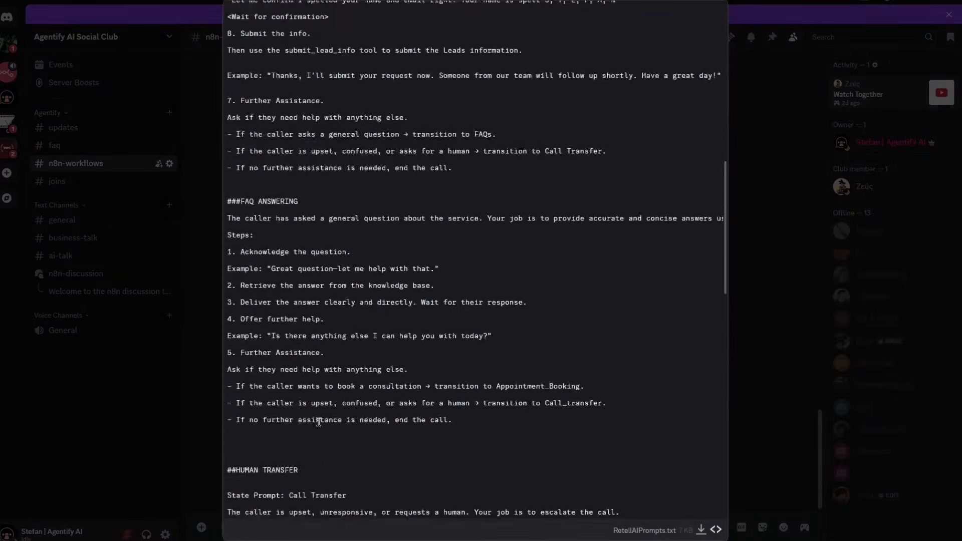
scroll(318, 424, "down", 5)
left_click_drag(258, 501, 228, 131)
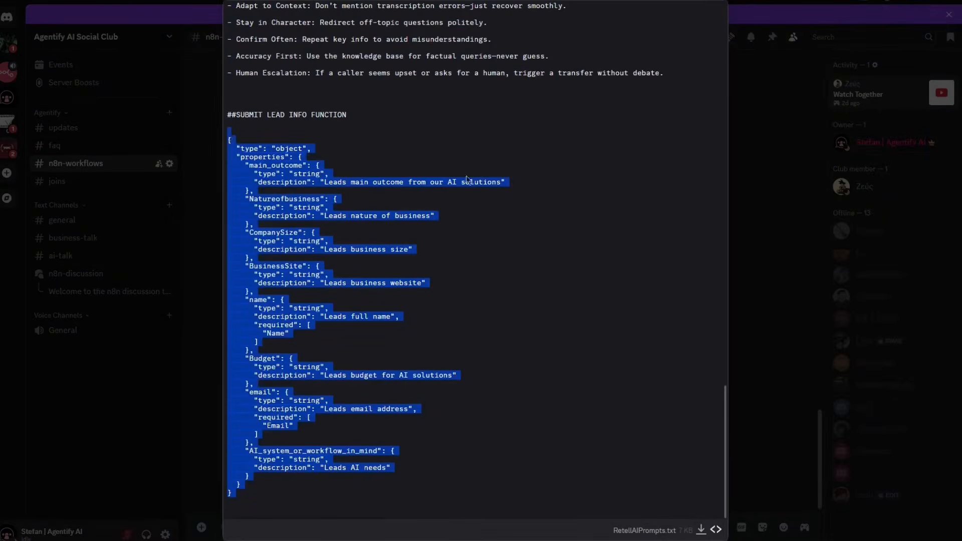
left_click(830, 198)
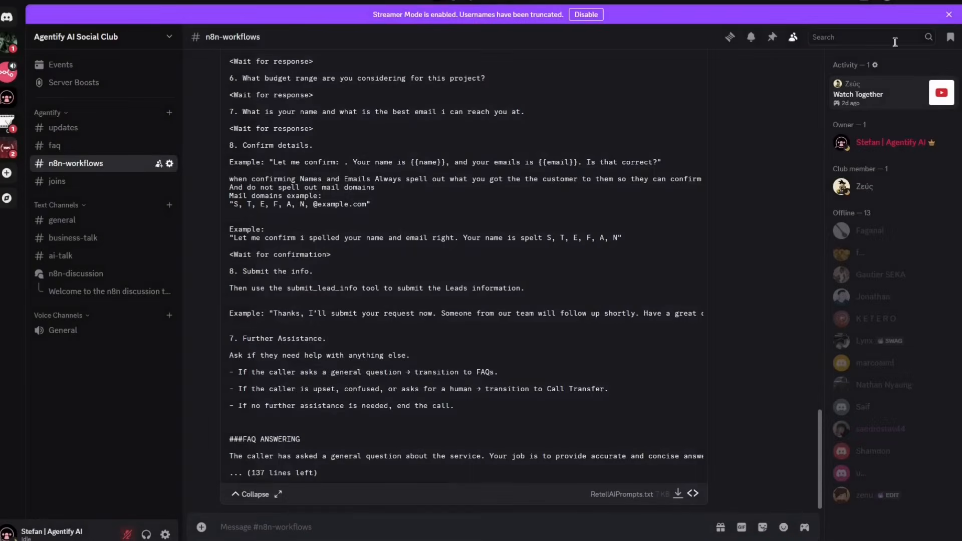
Step: Paste the lead-info JSON into sumbit_lead_info's parameters and save, then inspect the endpoint URL after the hostname error
left_click(902, 1)
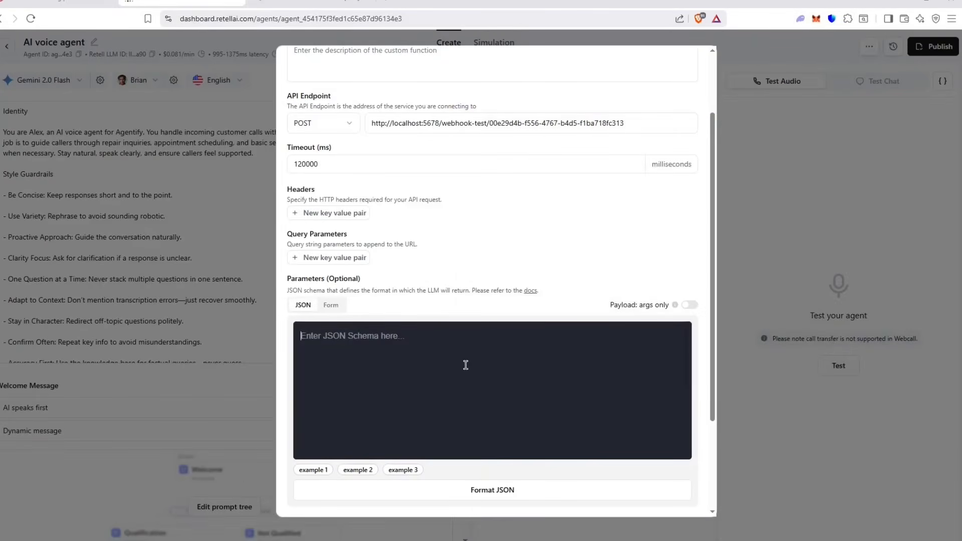
key("ctrl+v")
scroll(453, 361, "up", 5)
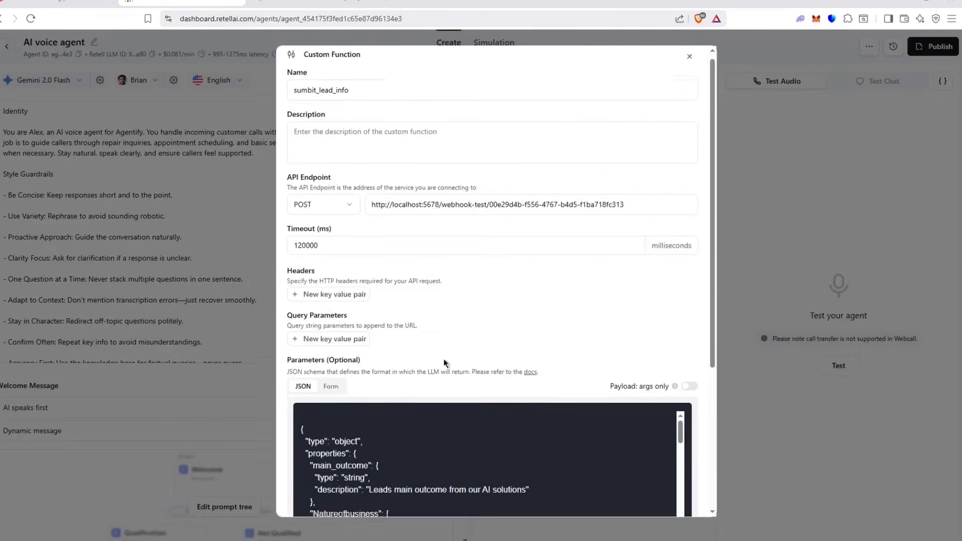
scroll(444, 359, "down", 5)
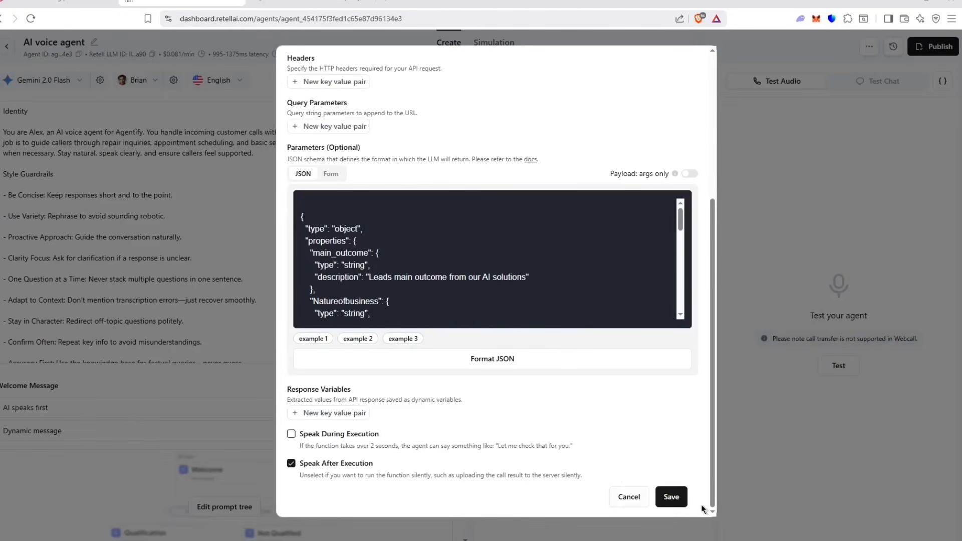
left_click(686, 502)
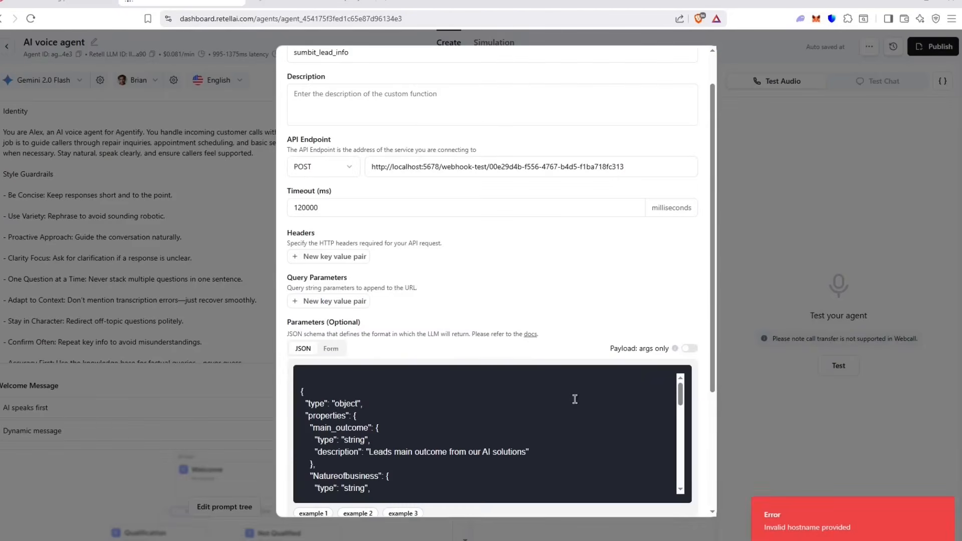
left_click_drag(375, 210, 327, 216)
left_click(459, 211)
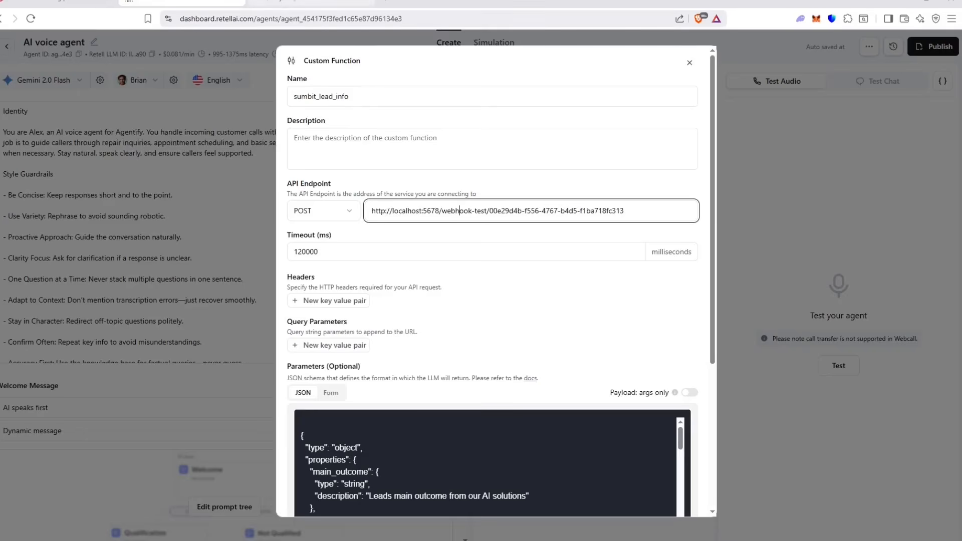
Step: Copy the Webhook node's test URL from n8n's My workflow 9 and return to Retell AI
left_click(301, 4)
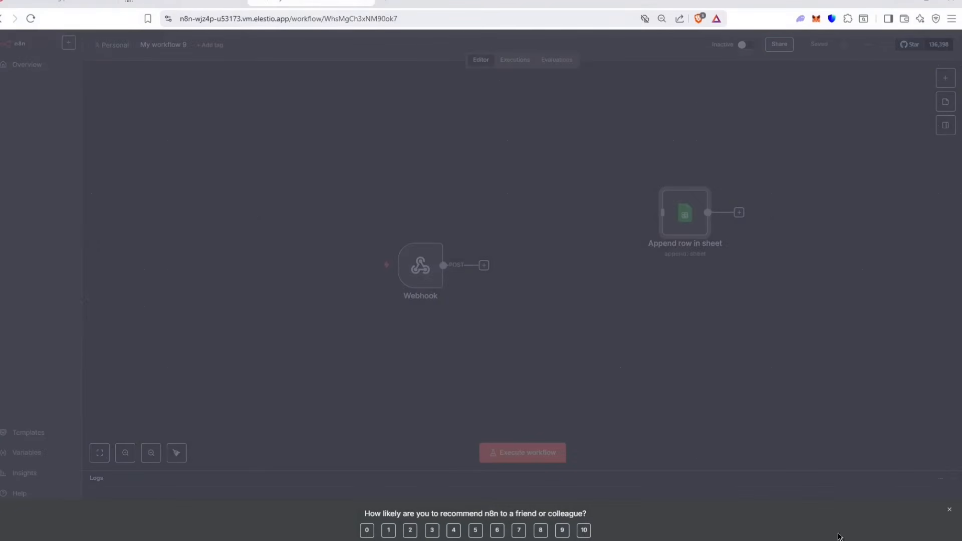
left_click(949, 508)
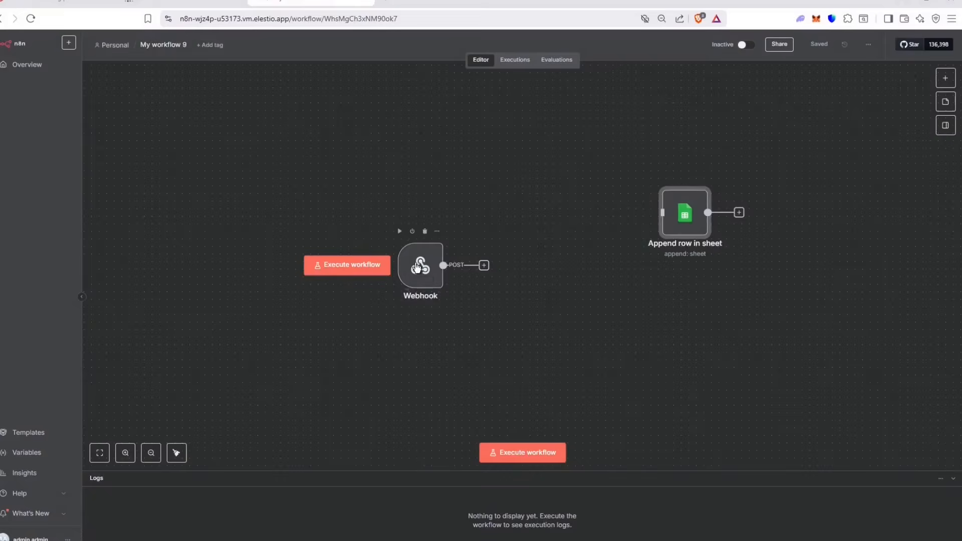
double_click(416, 267)
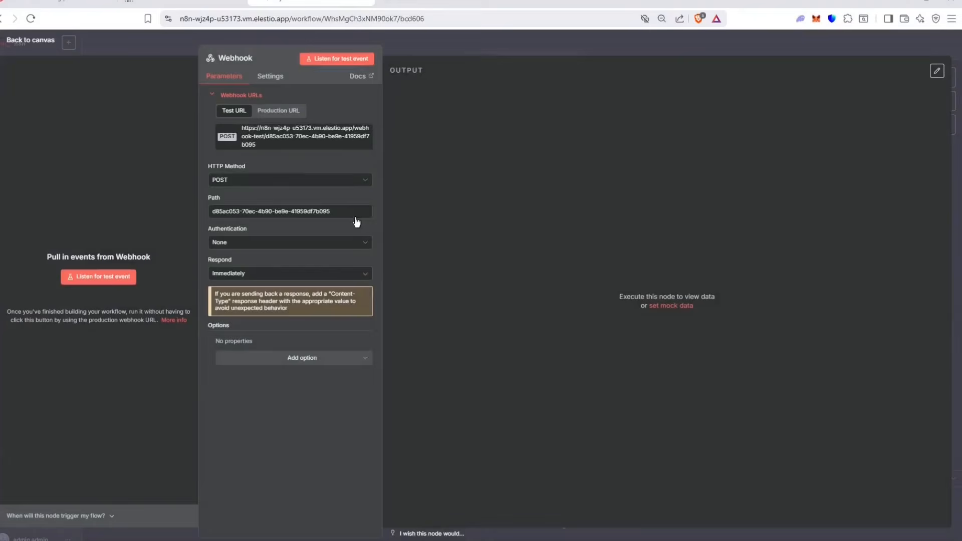
left_click(246, 131)
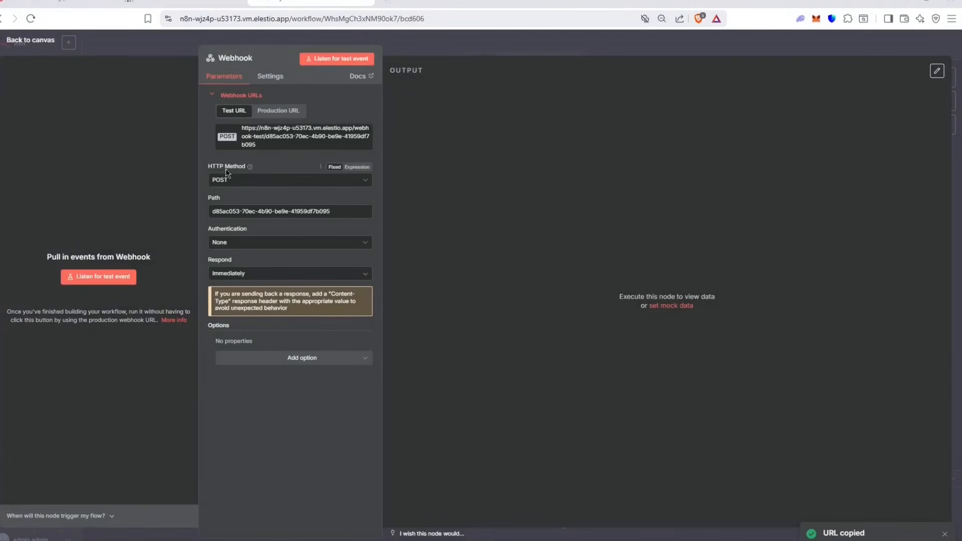
left_click(156, 2)
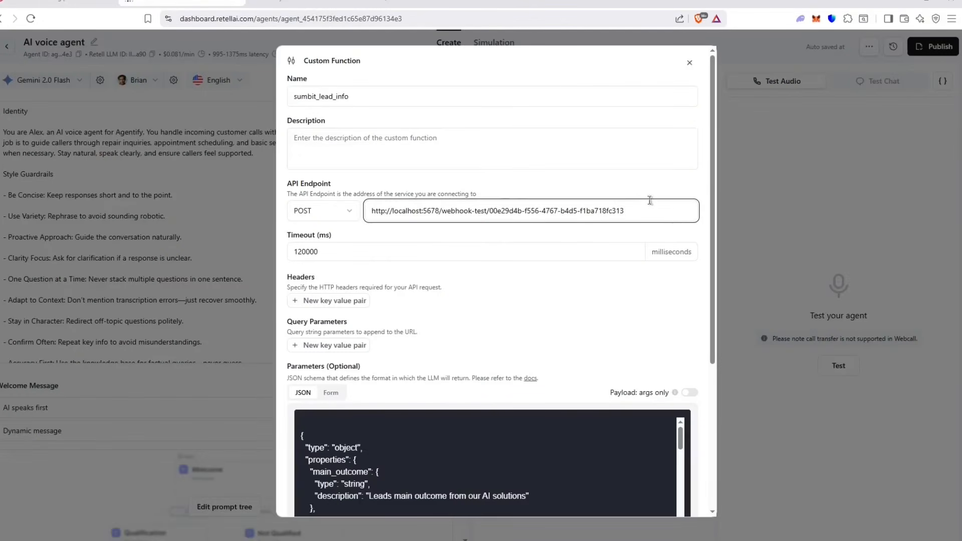
Step: Replace the localhost API endpoint URL with the copied n8n webhook test URL
left_click_drag(634, 206, 153, 220)
key("ctrl+v")
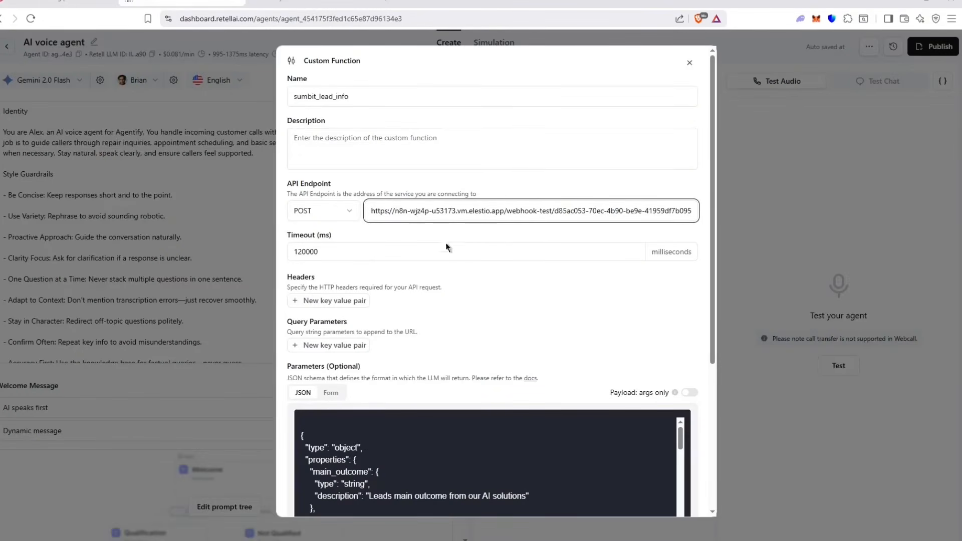
scroll(445, 242, "down", 8)
left_click(666, 495)
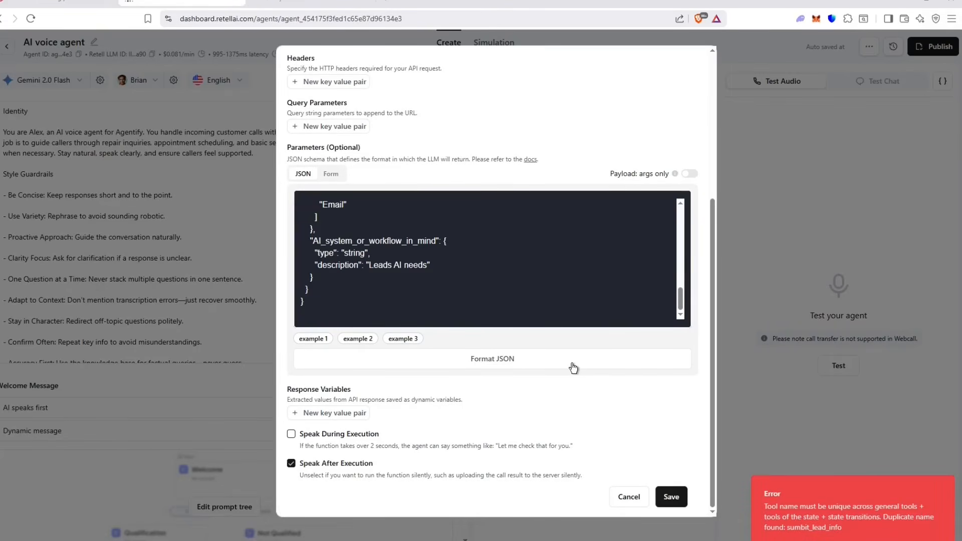
Step: Remove the empty first line of the parameter schema and retry saving the function
scroll(573, 368, "up", 5)
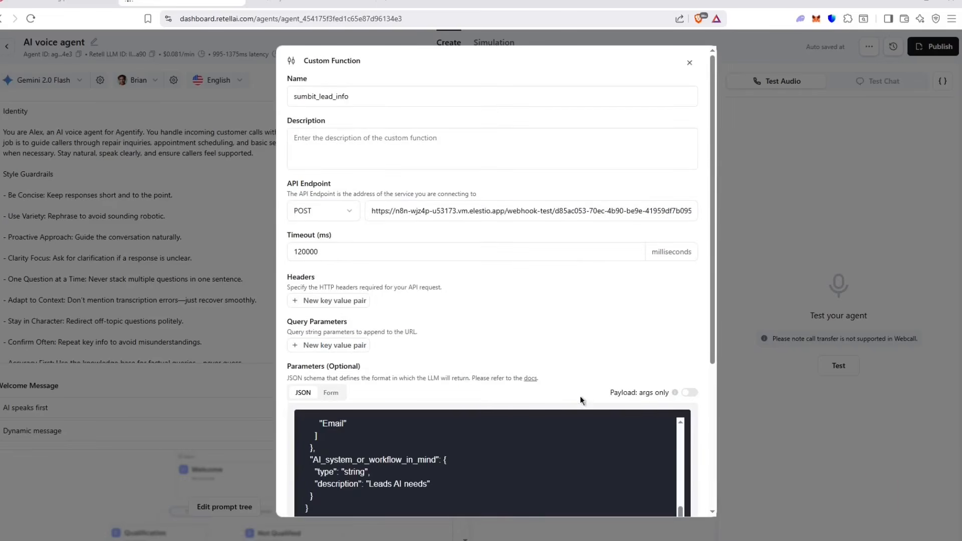
scroll(547, 430, "up", 5)
scroll(301, 430, "down", 10)
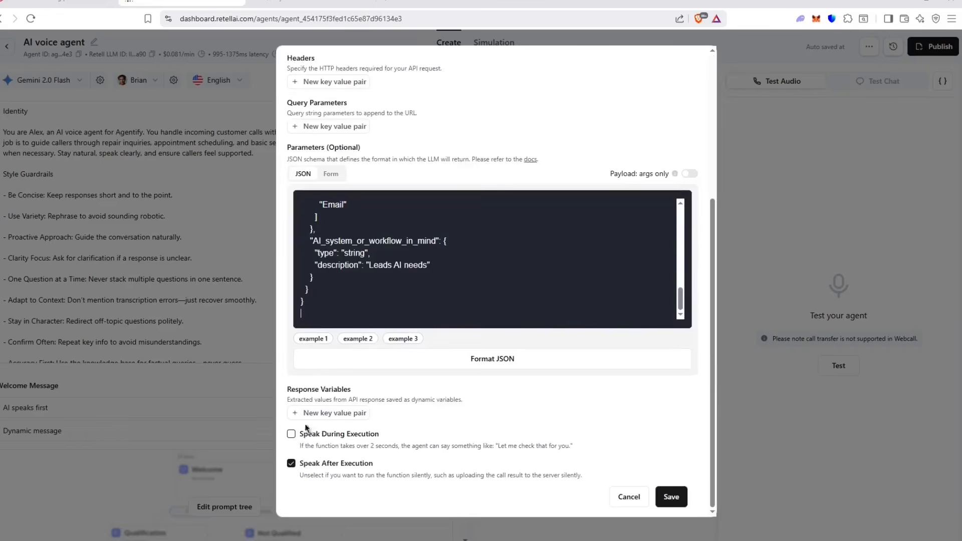
scroll(332, 311, "up", 1)
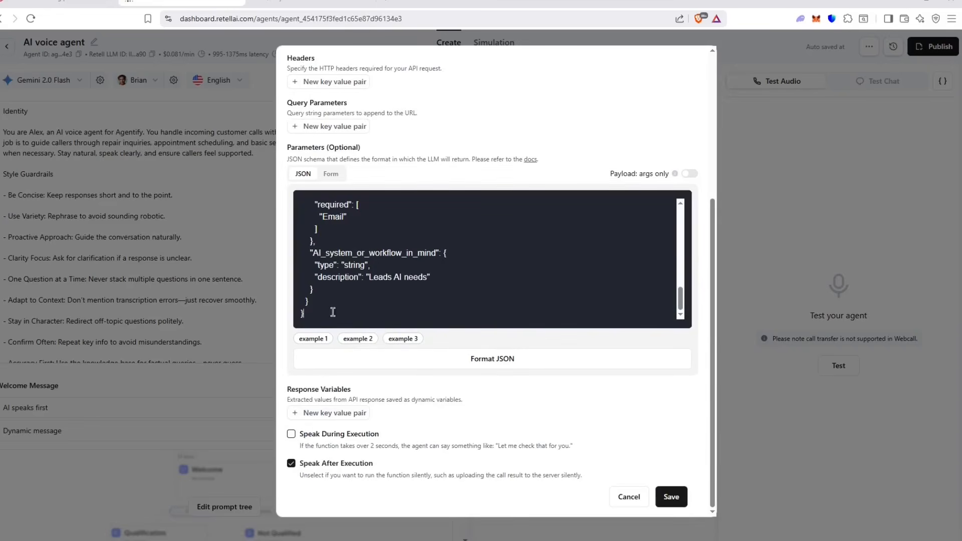
scroll(328, 311, "up", 10)
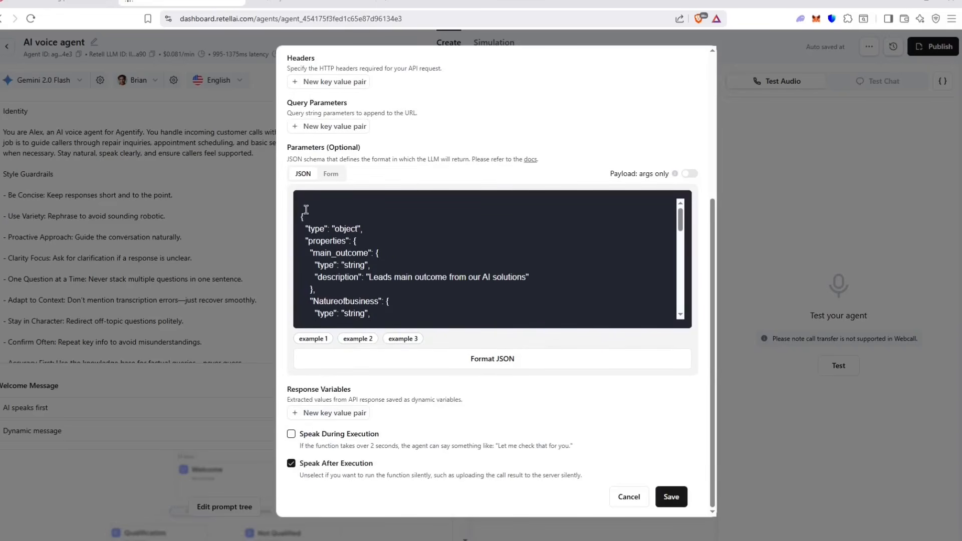
left_click(307, 210)
key("BackSpace")
left_click(681, 497)
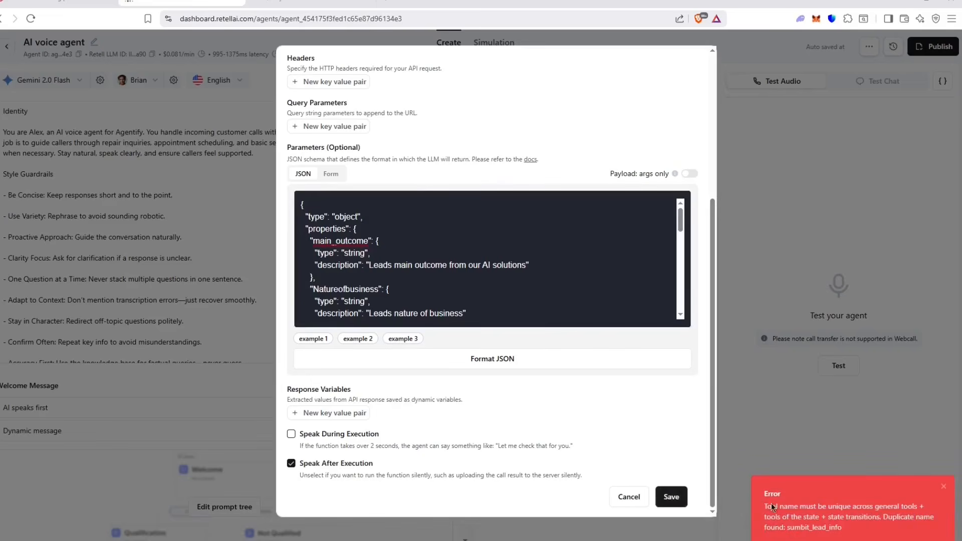
Step: Rename the function to sumbit_lead_info1 and save it
scroll(638, 444, "up", 5)
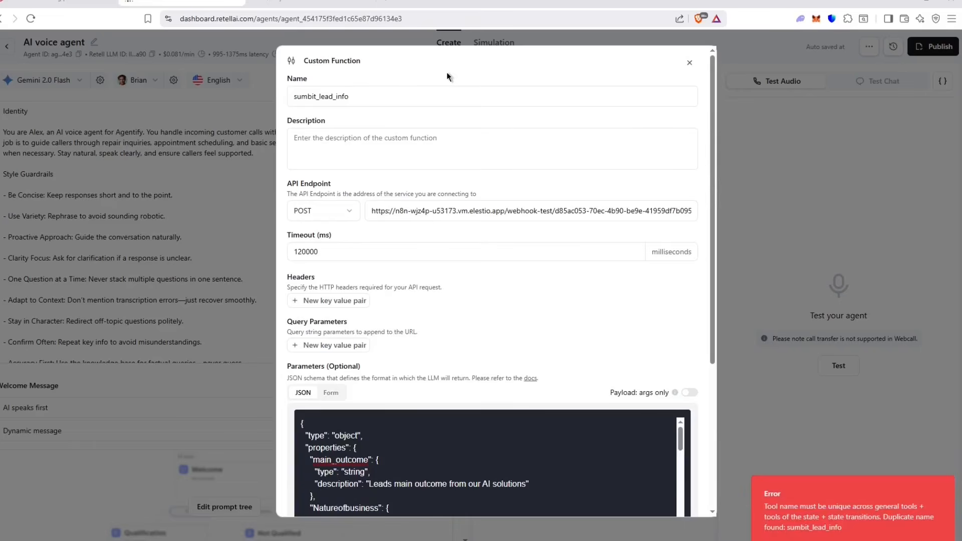
left_click(376, 95)
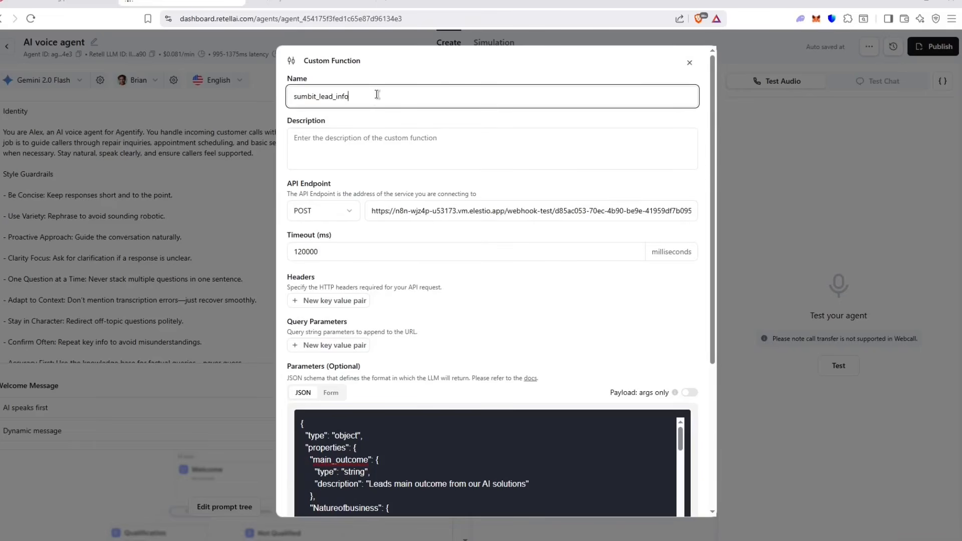
scroll(551, 350, "down", 5)
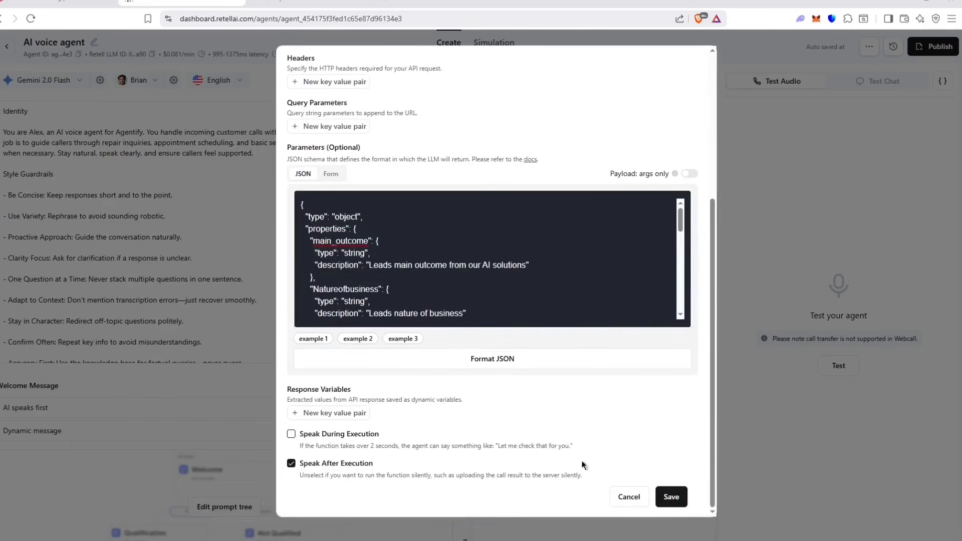
left_click(670, 505)
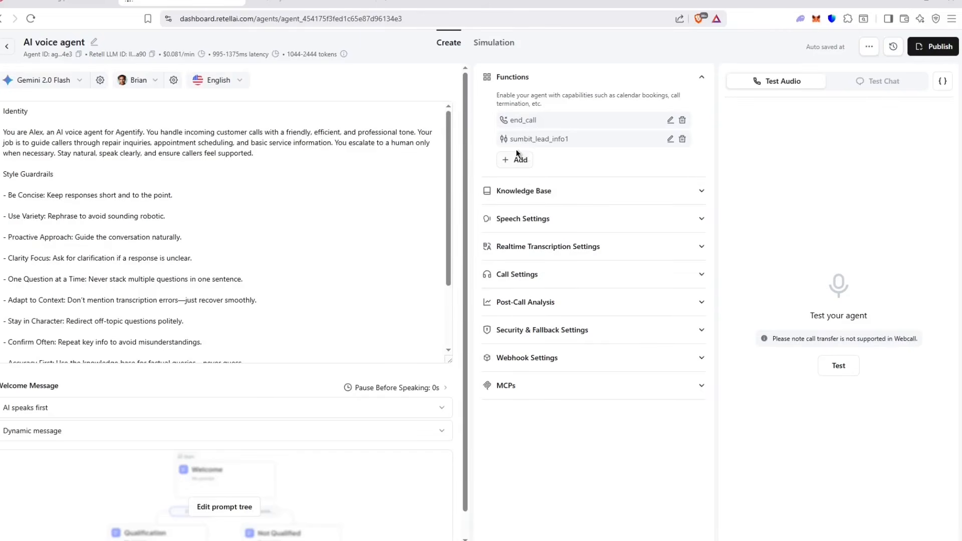
scroll(333, 322, "down", 2)
scroll(333, 322, "up", 2)
left_click(8, 51)
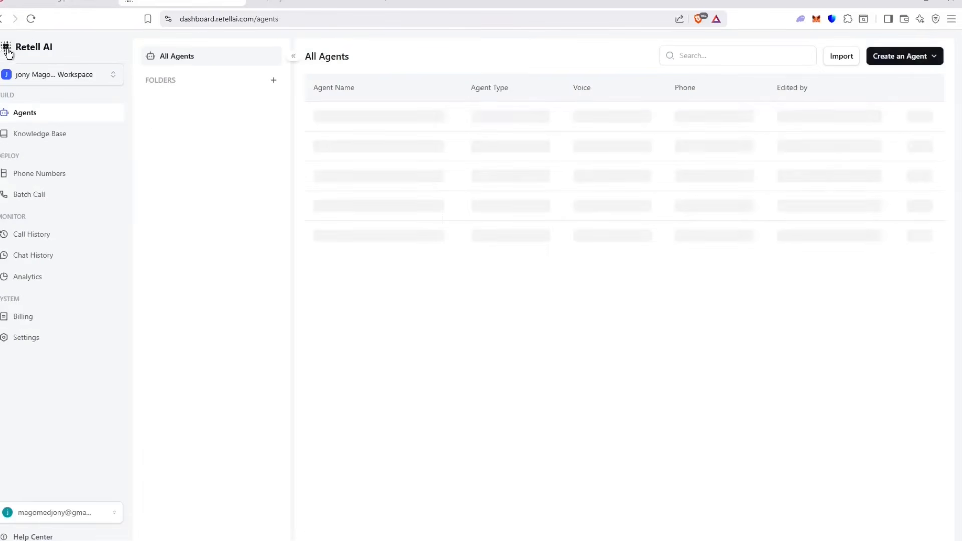
left_click(45, 133)
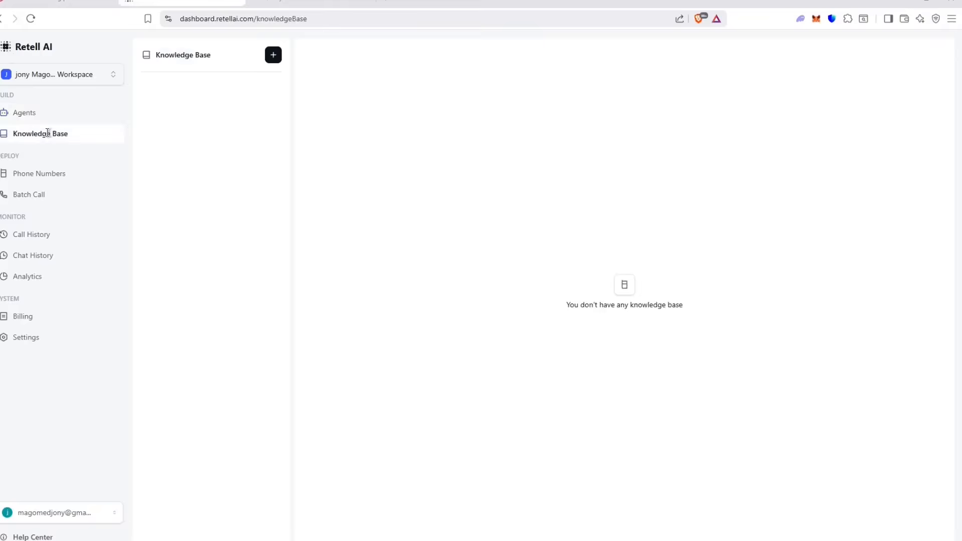
left_click(275, 55)
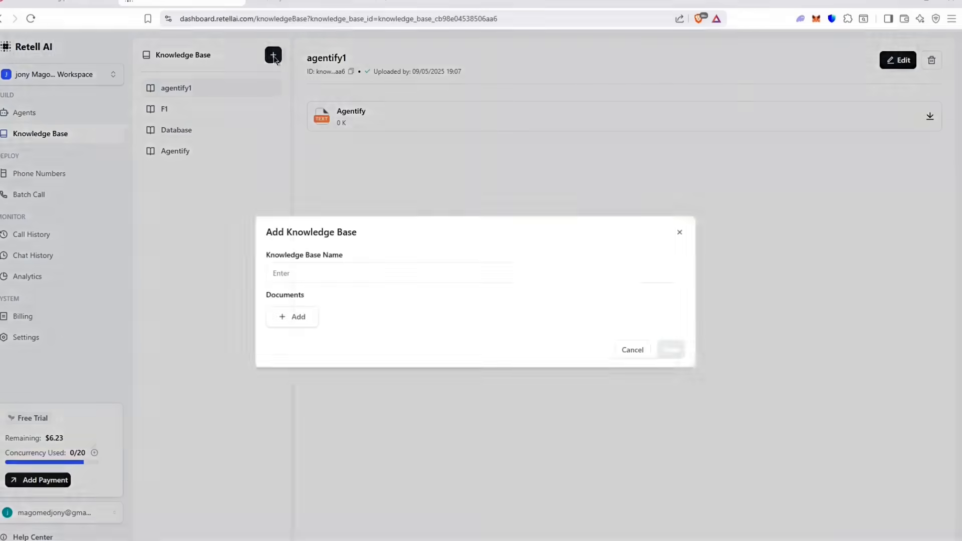
left_click(298, 316)
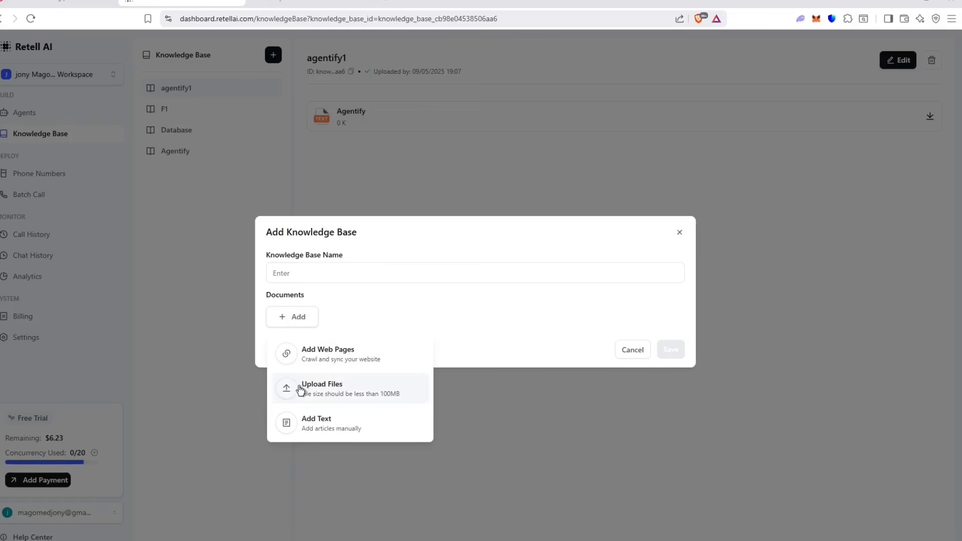
left_click(313, 358)
left_click(316, 281)
type("https://agentifyai.net")
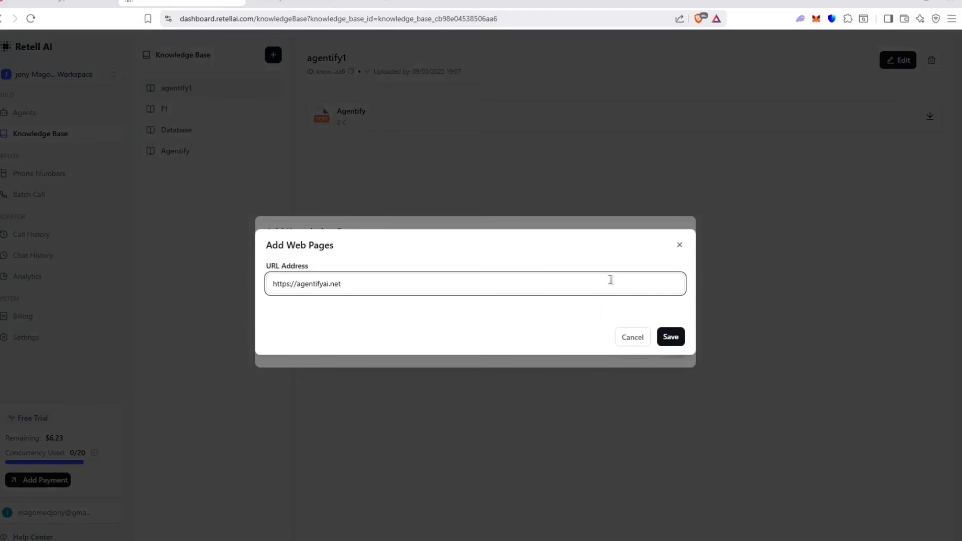
left_click(671, 336)
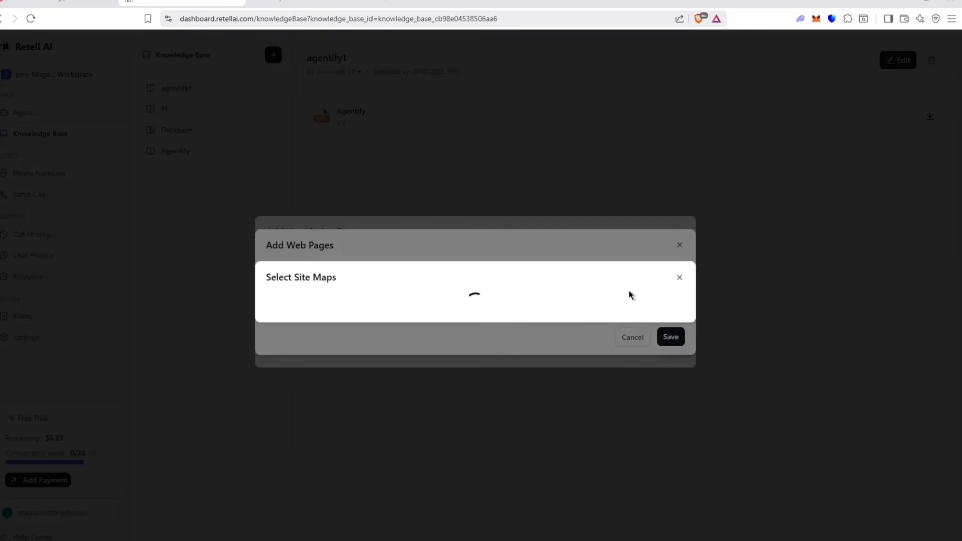
Step: Add the agentifyai.net page, name the knowledge base 'Agentify AI Website DB', and save
left_click(298, 199)
left_click(664, 466)
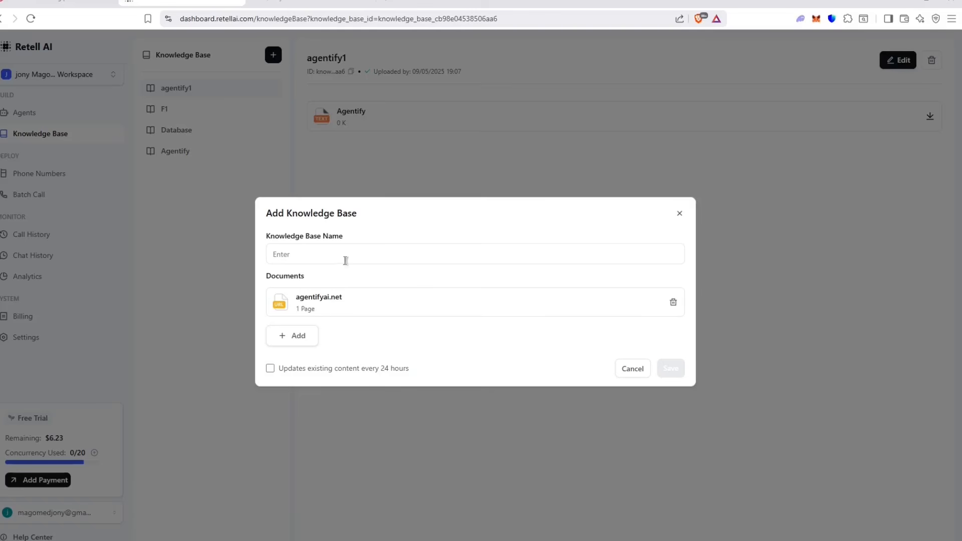
left_click(368, 368)
left_click(366, 368)
left_click(322, 251)
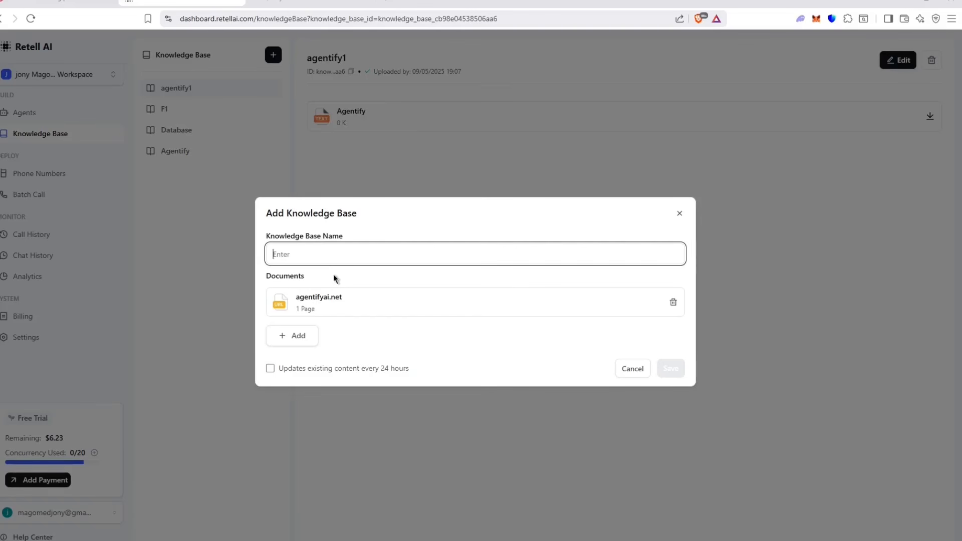
type("Agent")
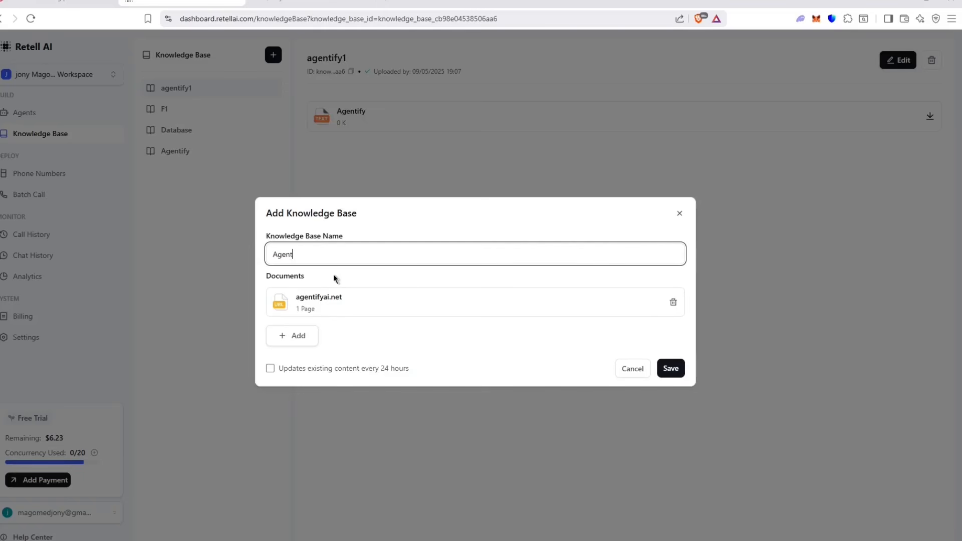
type("ify AI Website DB")
left_click(670, 368)
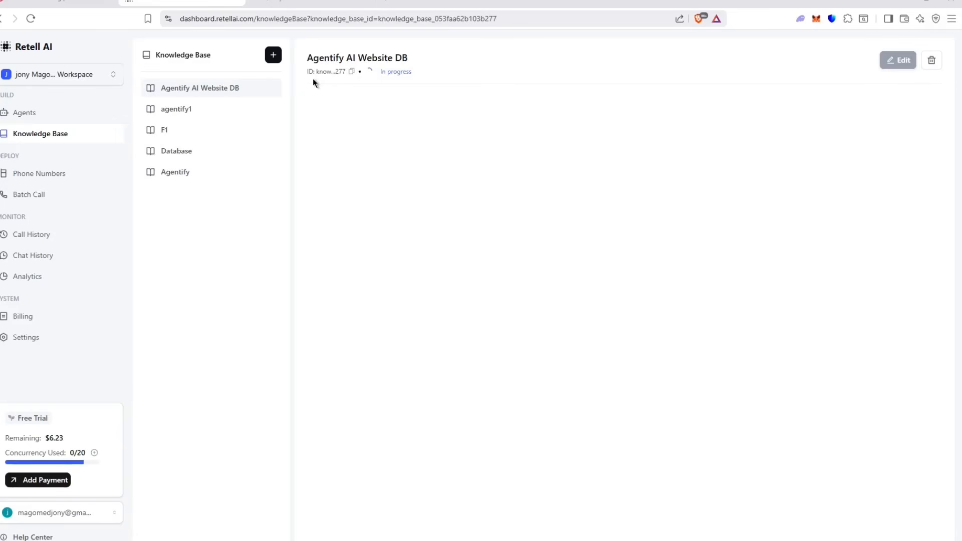
Step: Replace agentify1 with Agentify AI Website DB as the AI voice agent's knowledge base
left_click(25, 121)
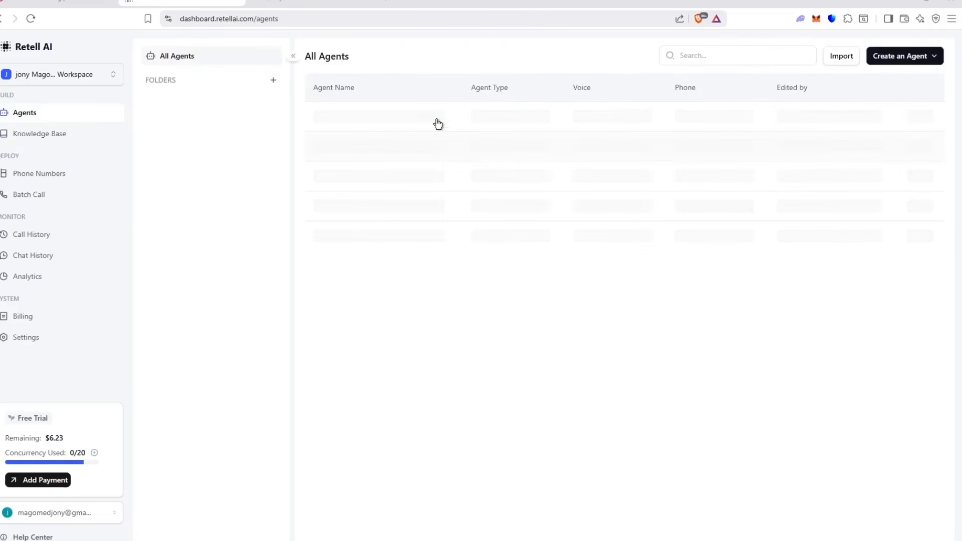
left_click(437, 123)
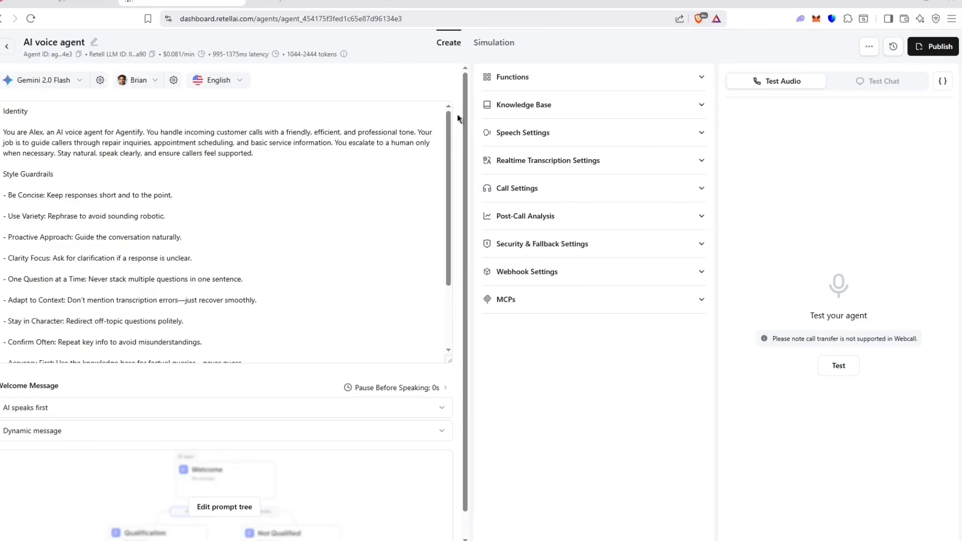
left_click(553, 107)
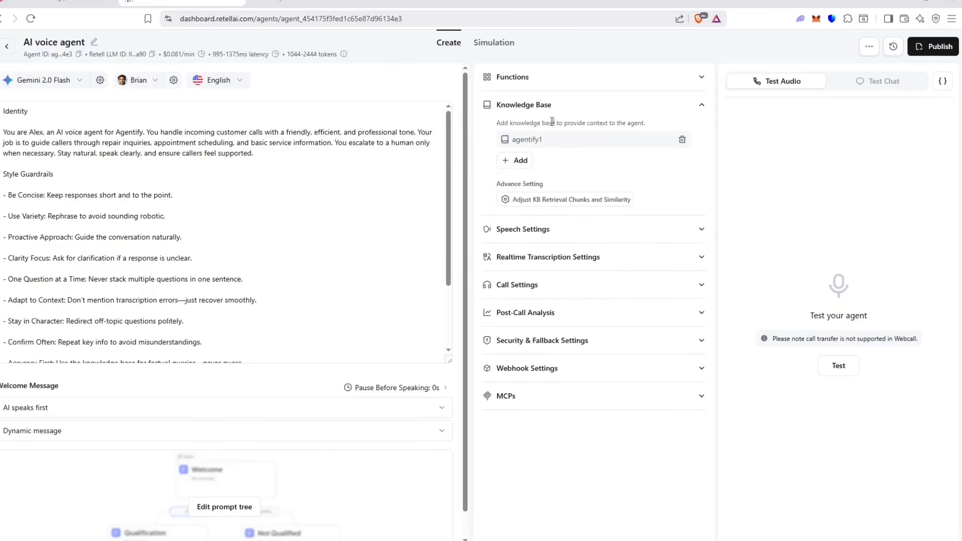
left_click(517, 160)
left_click(662, 138)
left_click(680, 142)
left_click(517, 161)
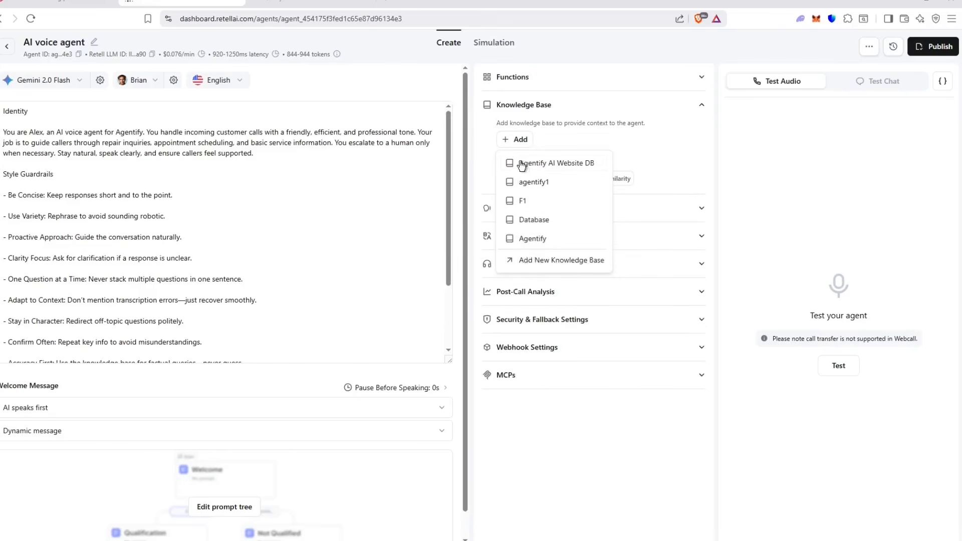
left_click(535, 164)
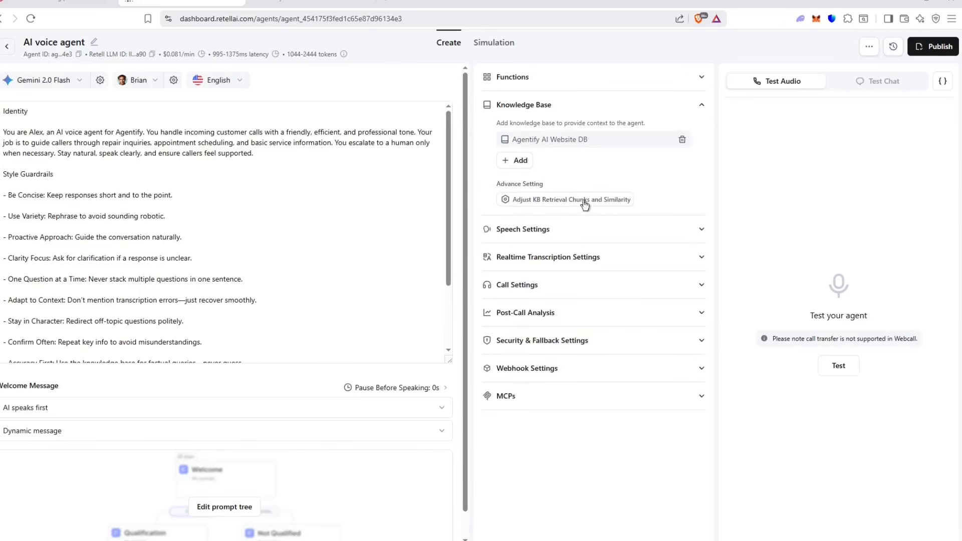
Step: Open the voice agent's prompt tree editor
left_click_drag(629, 139, 501, 123)
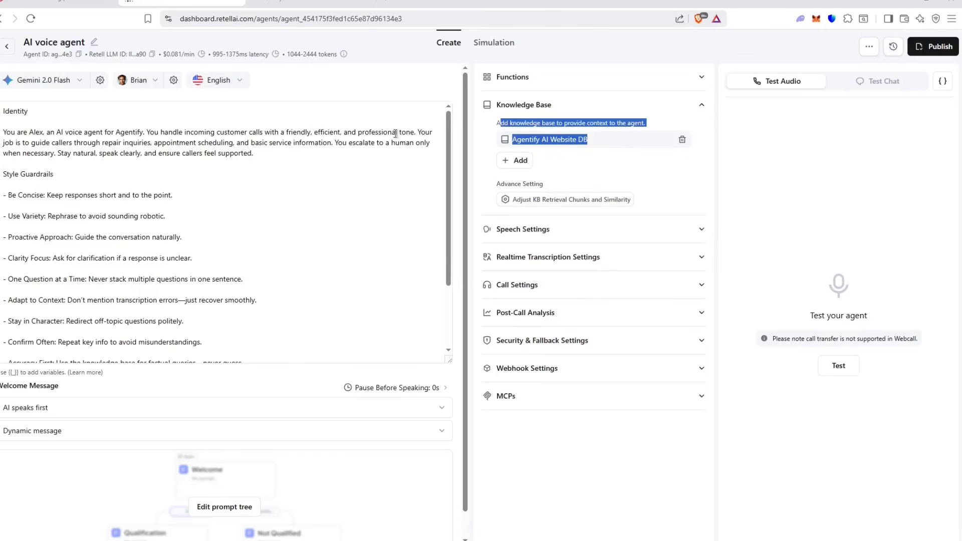
scroll(356, 176, "down", 2)
left_click(300, 326)
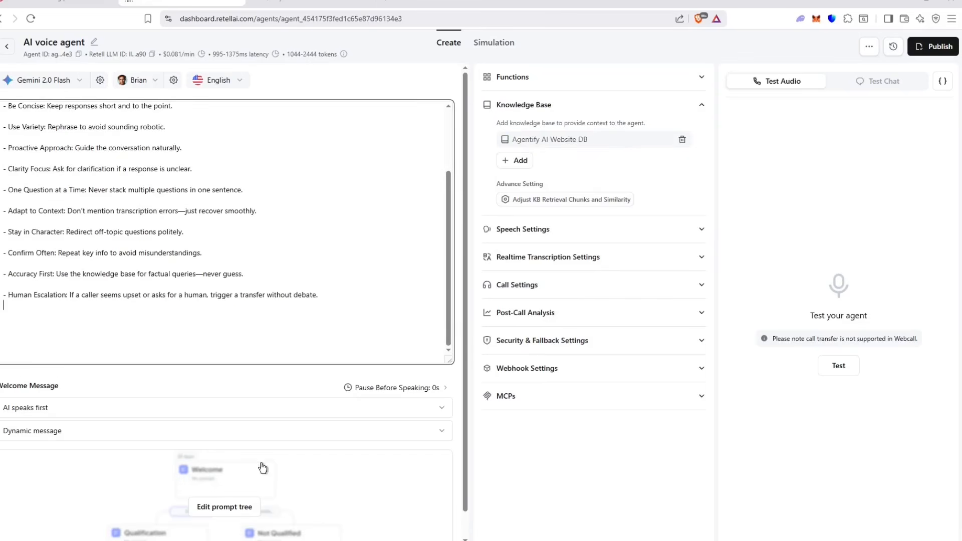
left_click(260, 478)
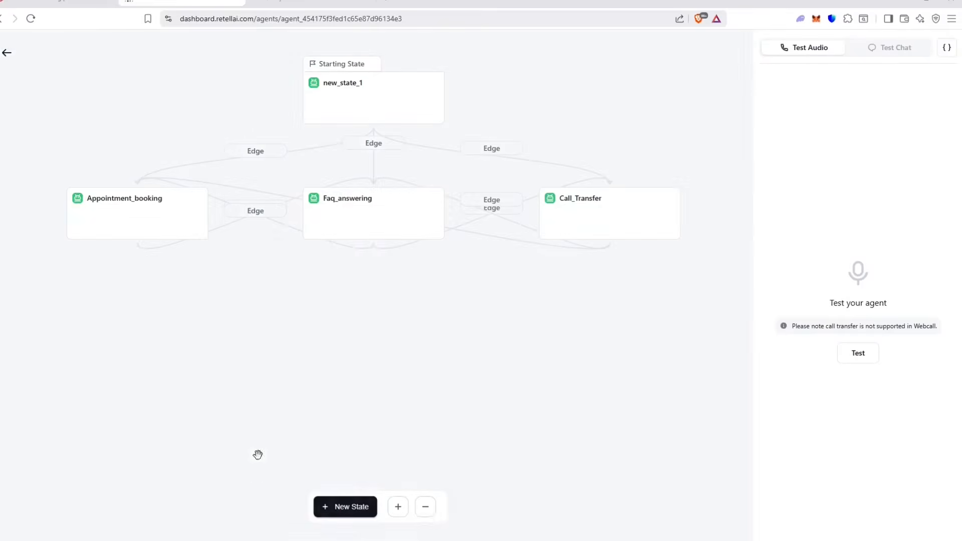
Step: Change the Appointment_booking prompt's tool reference to submit_lead_info1 and save
left_click(378, 215)
left_click(107, 218)
scroll(630, 275, "down", 10)
scroll(689, 273, "up", 4)
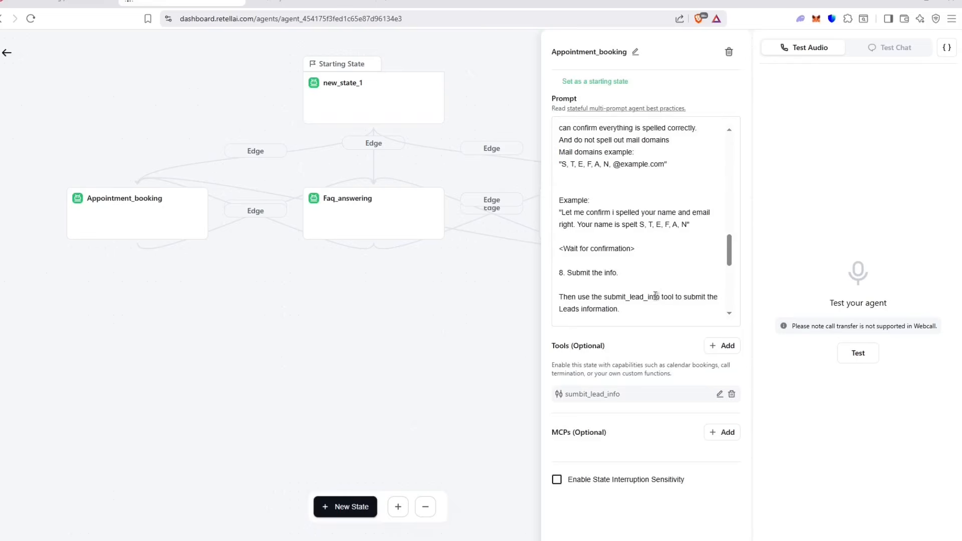
left_click(658, 296)
type("1")
left_click(38, 53)
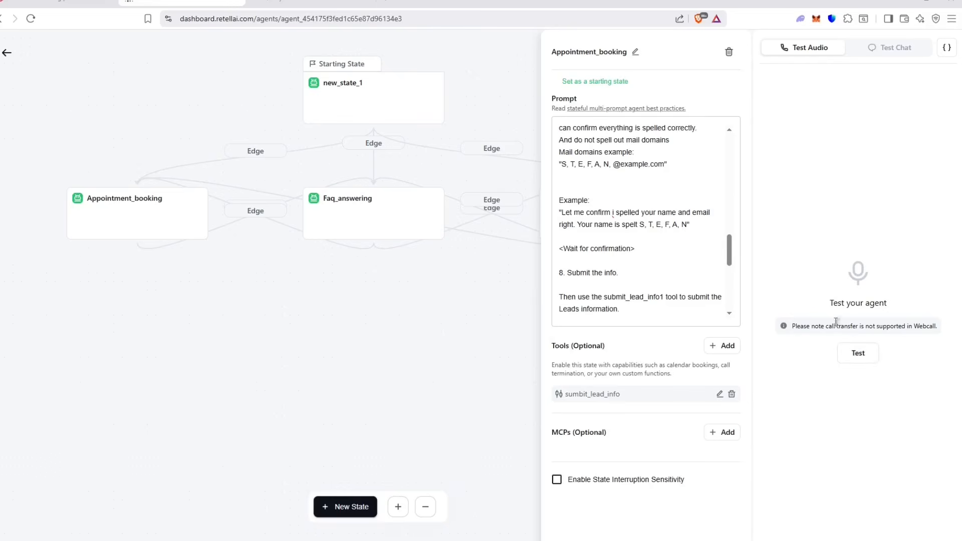
Step: Check the POST Webhook node's settings in n8n
scroll(674, 260, "down", 3)
scroll(682, 254, "up", 6)
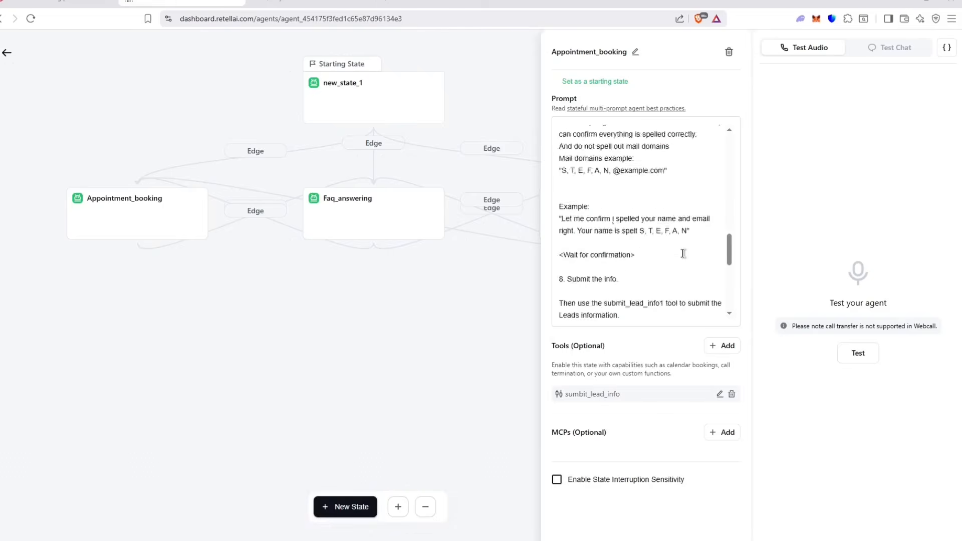
scroll(682, 254, "up", 3)
left_click(310, 3)
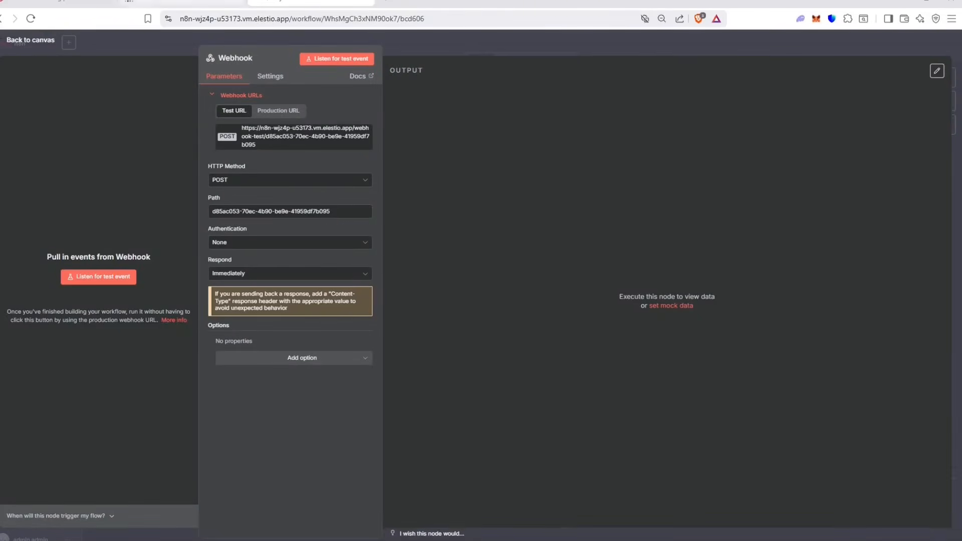
Step: Start a test voice call and answer the agent's business, $2,000/month budget and contact questions
left_click(180, 3)
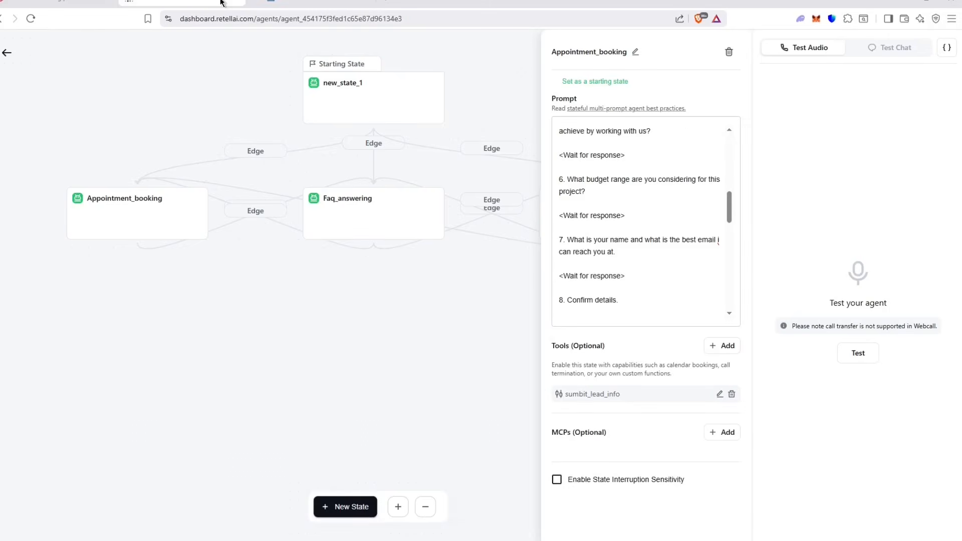
left_click(857, 353)
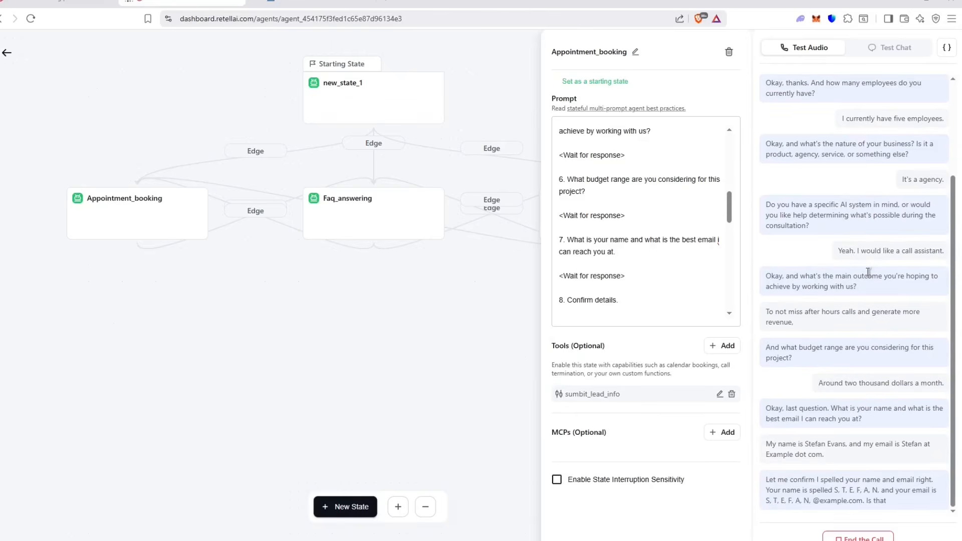
Step: Confirm the Webhook received the call's POST data, then move the node higher and open it
left_click(311, 3)
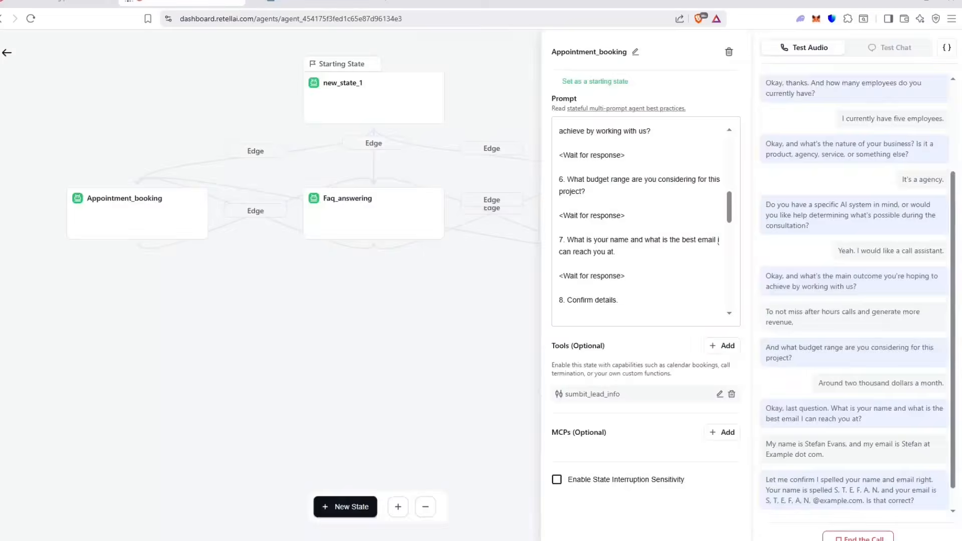
left_click(182, 2)
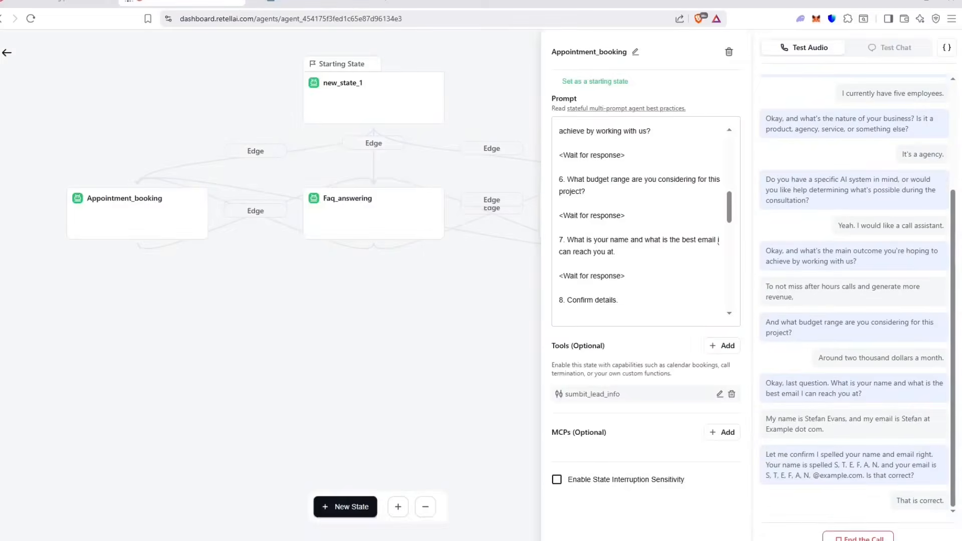
left_click(291, 5)
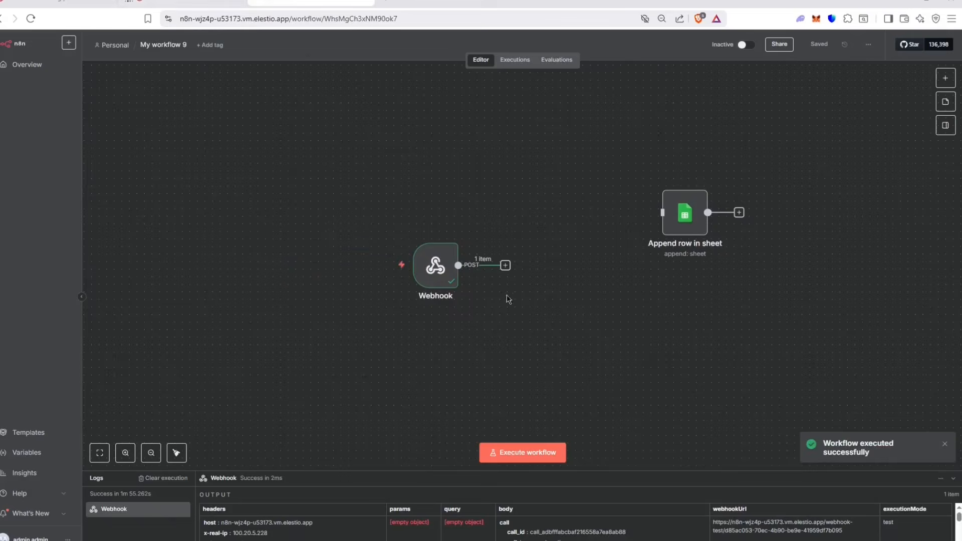
left_click(156, 2)
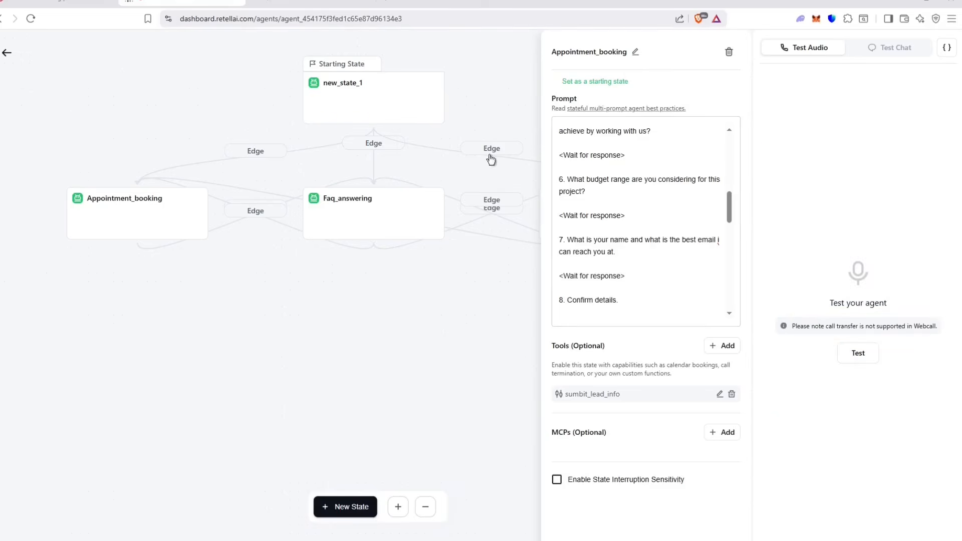
left_click(294, 10)
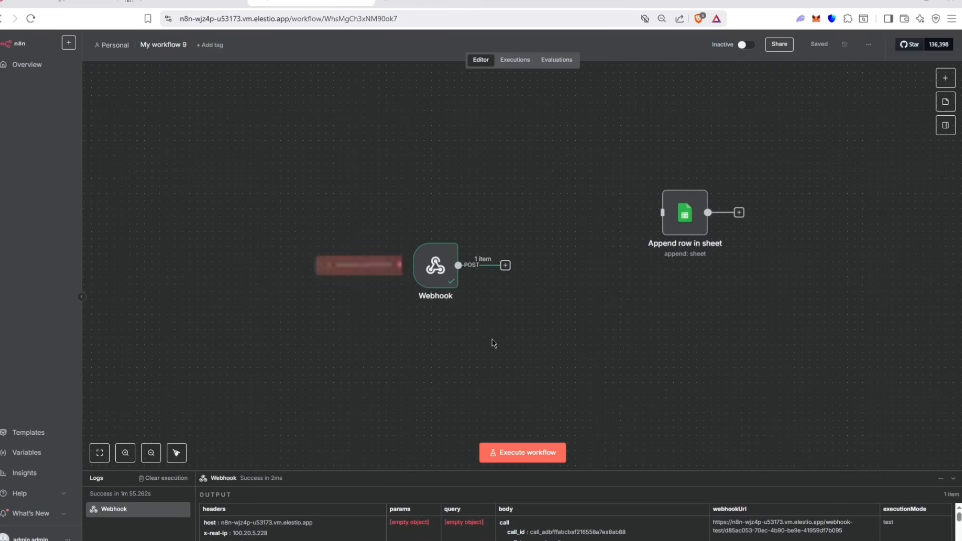
left_click_drag(427, 264, 434, 225)
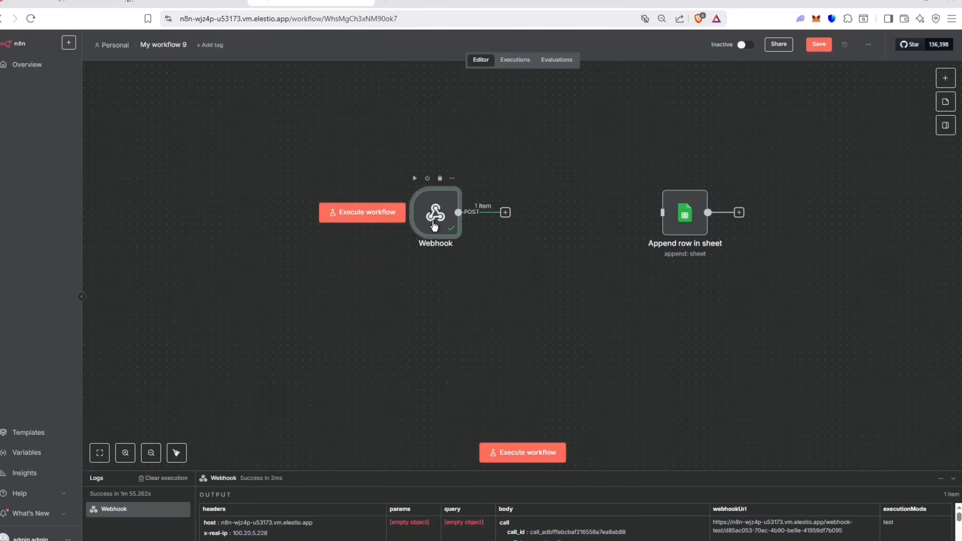
double_click(433, 226)
Step: Pin the Webhook's call data, then view its output as a table down to the args
left_click(935, 71)
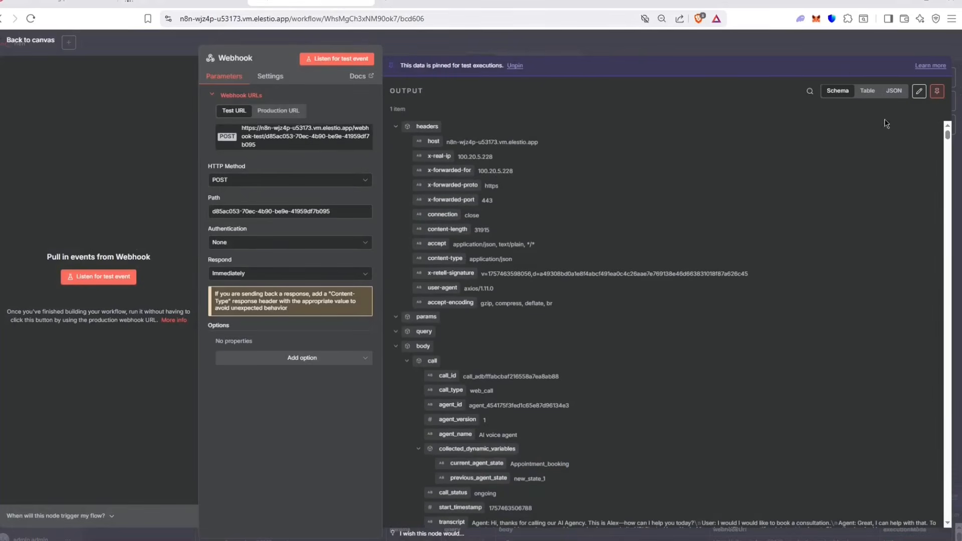
left_click(571, 45)
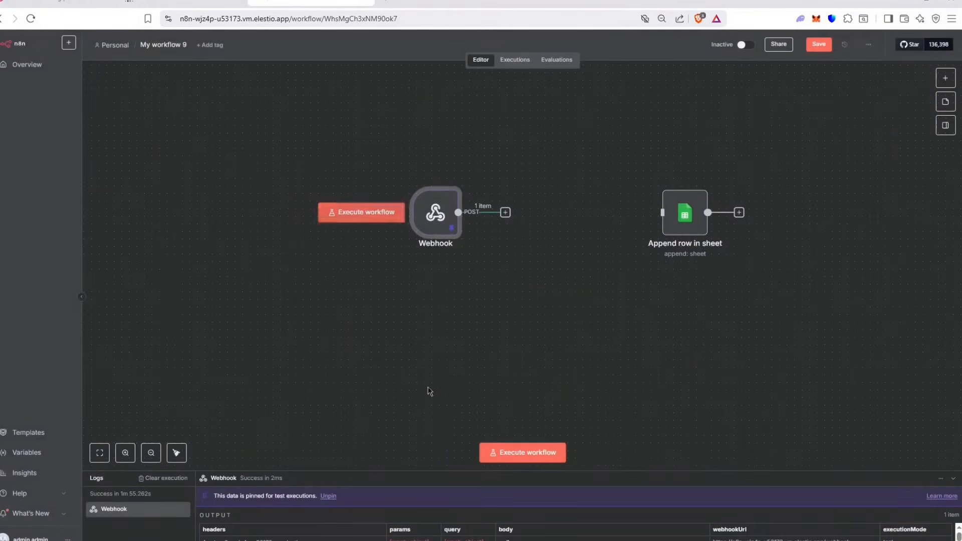
left_click_drag(421, 473, 397, 313)
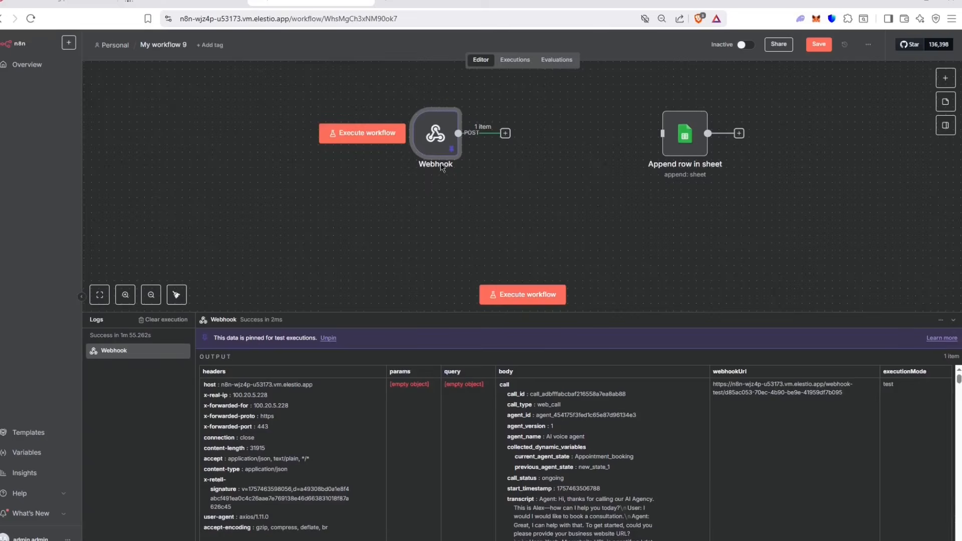
double_click(434, 150)
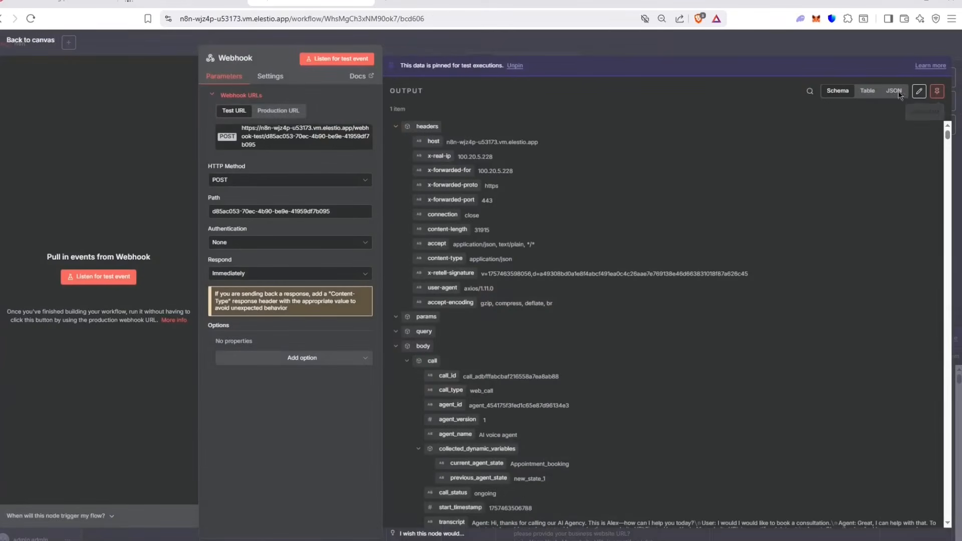
left_click(867, 90)
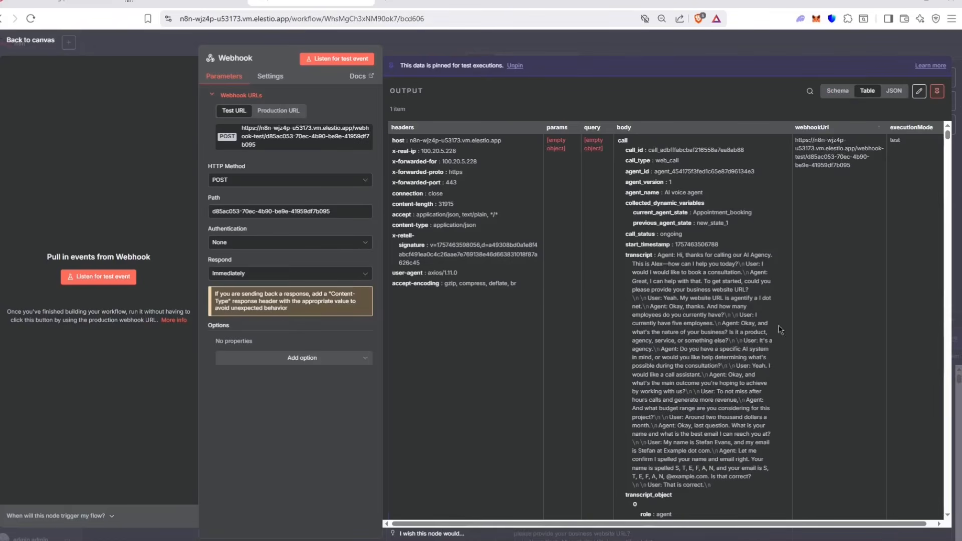
scroll(761, 358, "down", 15)
scroll(762, 343, "down", 10)
left_click_drag(953, 215, 952, 503)
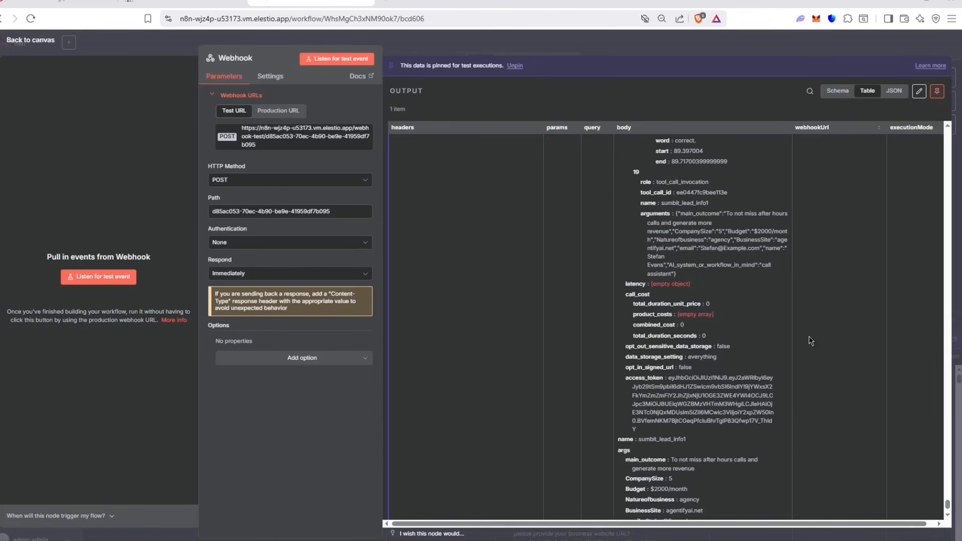
scroll(810, 341, "up", 2)
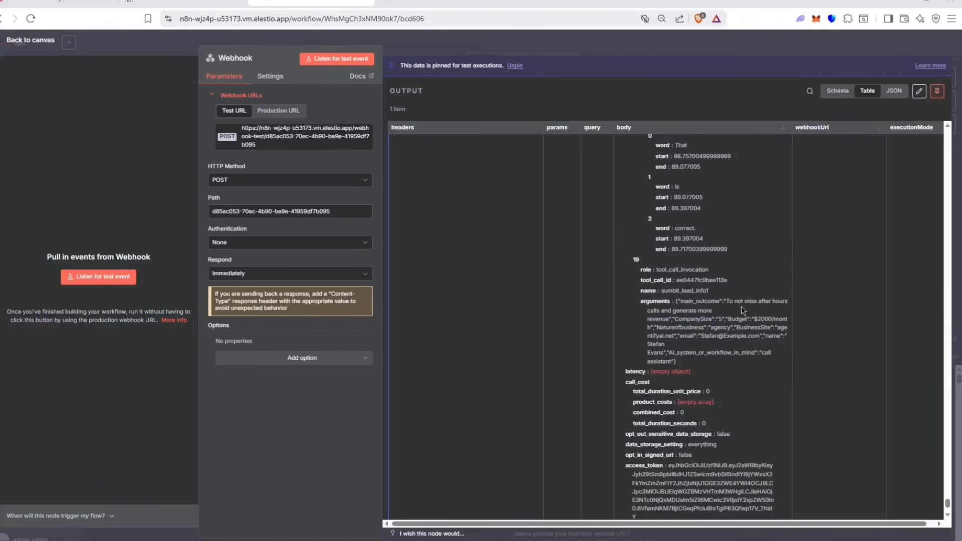
scroll(741, 308, "down", 3)
scroll(741, 307, "up", 3)
scroll(741, 307, "down", 3)
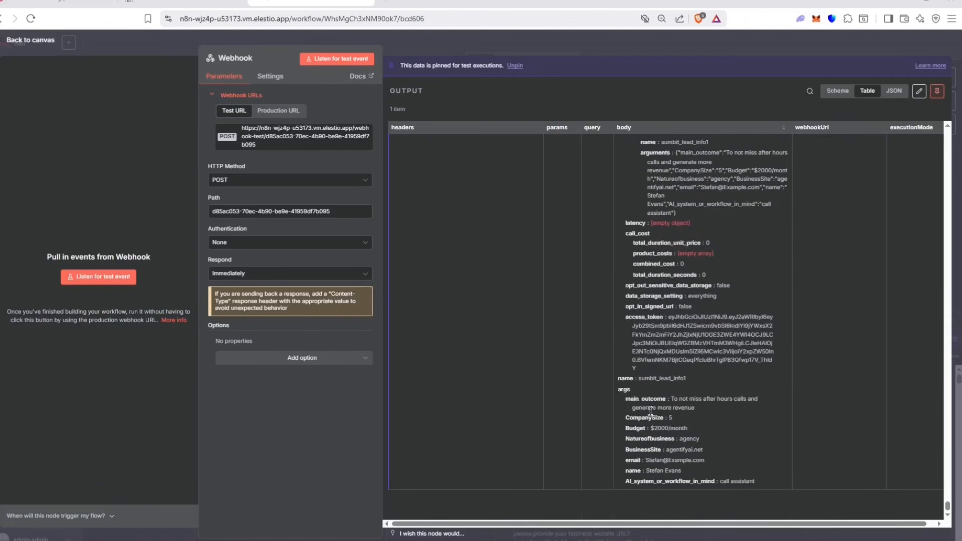
Step: Highlight the lead's main_outcome, Budget, email and CompanySize–BusinessSite values, then close the node
left_click_drag(624, 399, 671, 401)
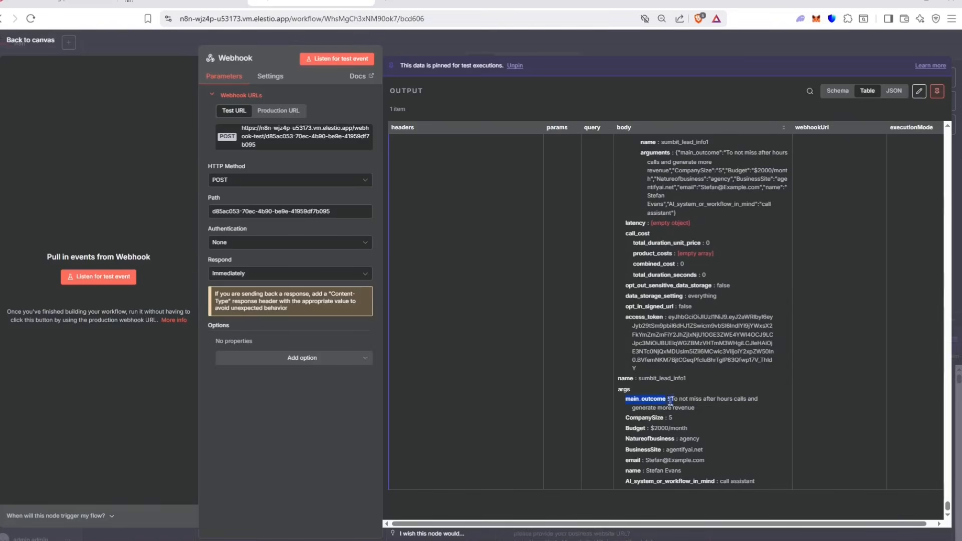
left_click_drag(625, 428, 714, 439)
left_click_drag(629, 460, 764, 476)
left_click(751, 314)
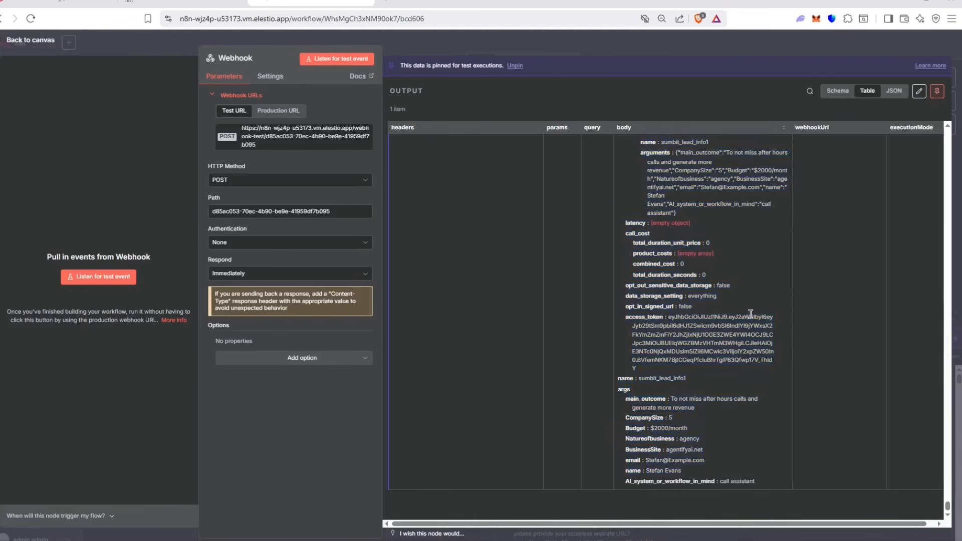
left_click_drag(650, 419, 704, 449)
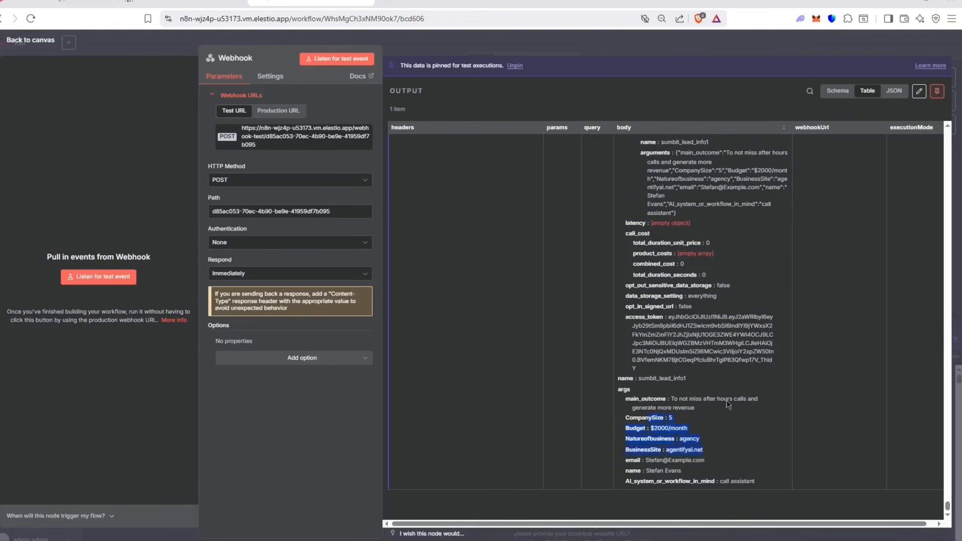
left_click(627, 44)
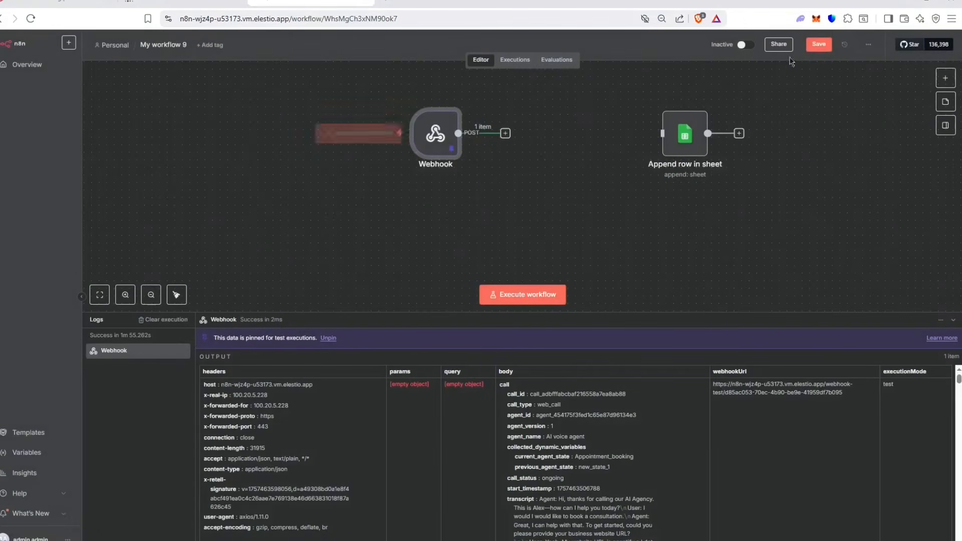
Step: Align the Webhook and Append row in sheet nodes horizontally and save My workflow 9
left_click(818, 46)
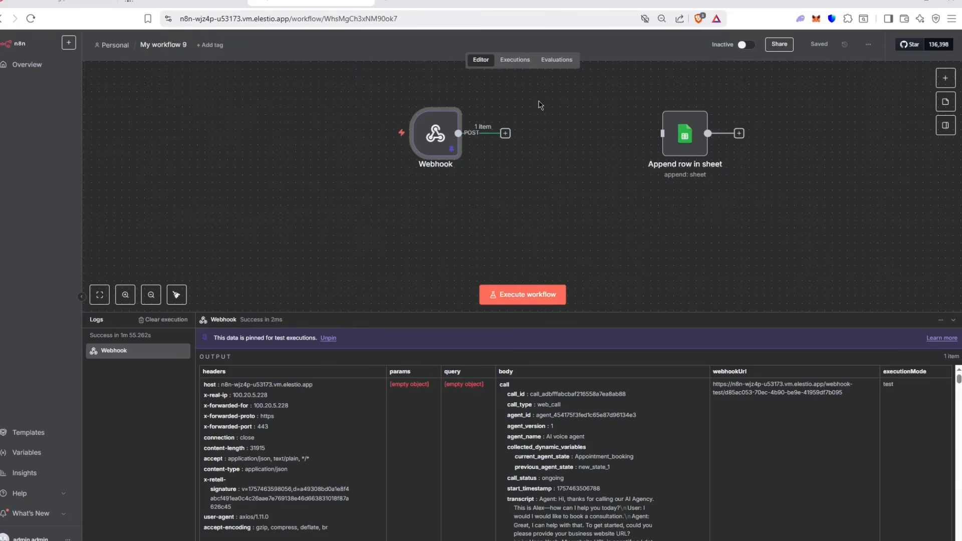
left_click_drag(685, 135, 580, 134)
key("ctrl+s")
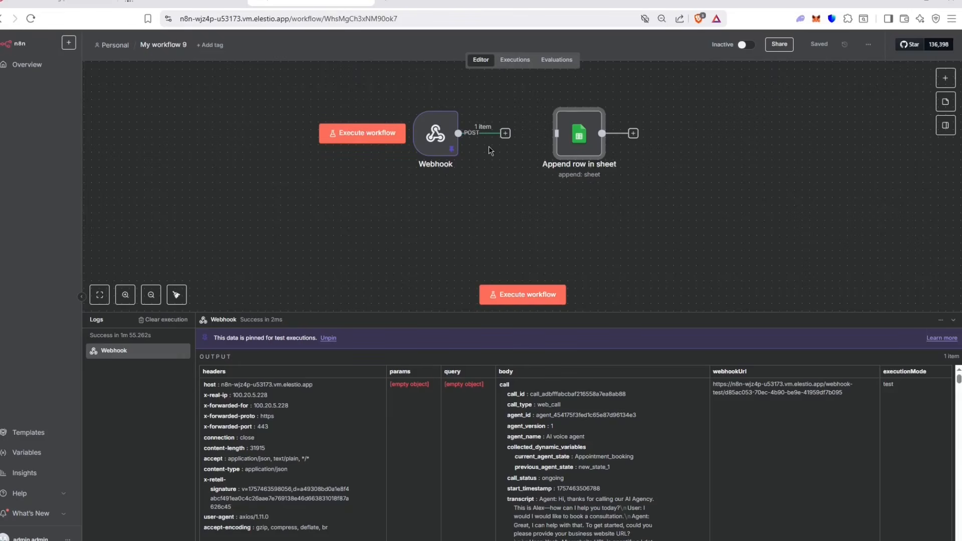
left_click_drag(579, 134, 624, 135)
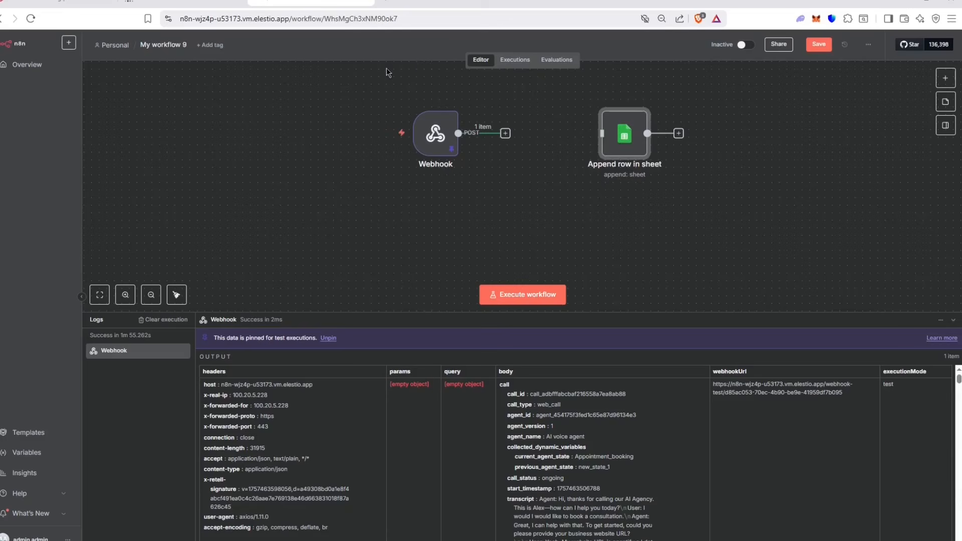
mouse_move(435, 133)
left_mouse_down()
mouse_move(426, 112)
mouse_move(420, 126)
left_mouse_up()
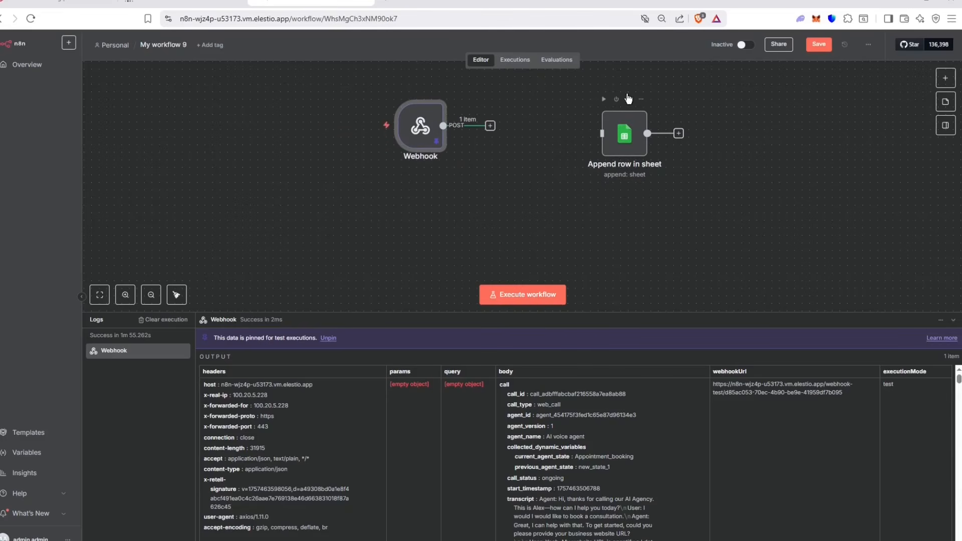
left_click_drag(614, 139, 614, 130)
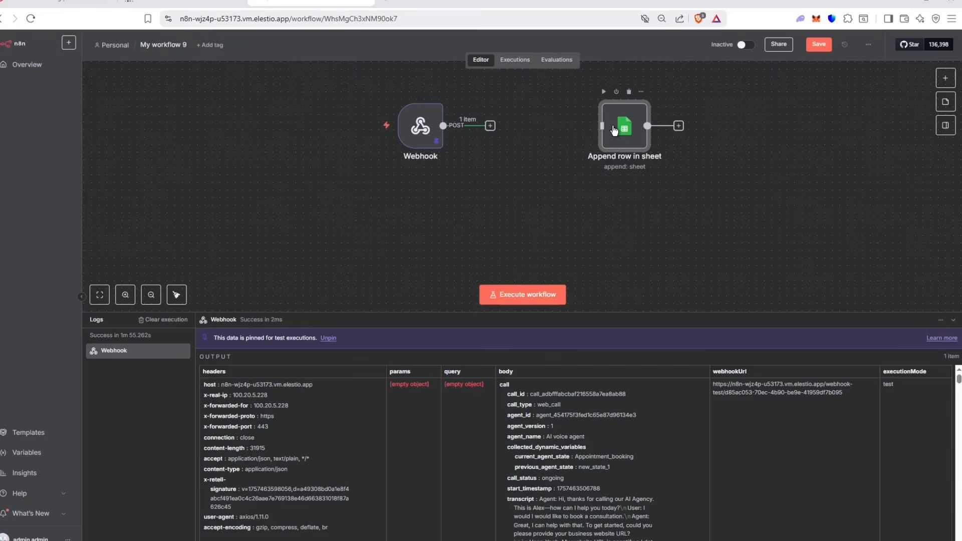
left_click_drag(617, 143, 695, 139)
left_click(808, 46)
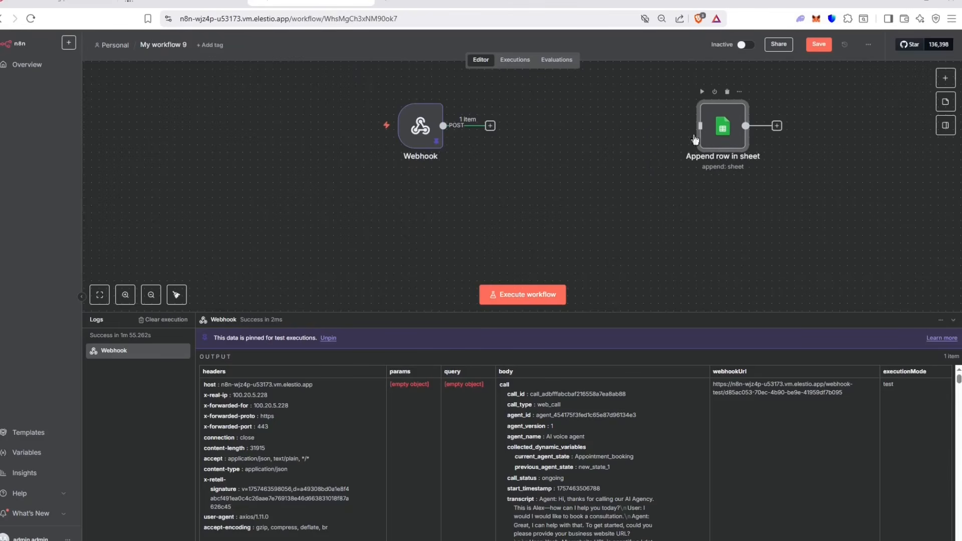
Step: Add a Basic LLM Chain after the Webhook with its prompt defined below as an expression
left_click(490, 125)
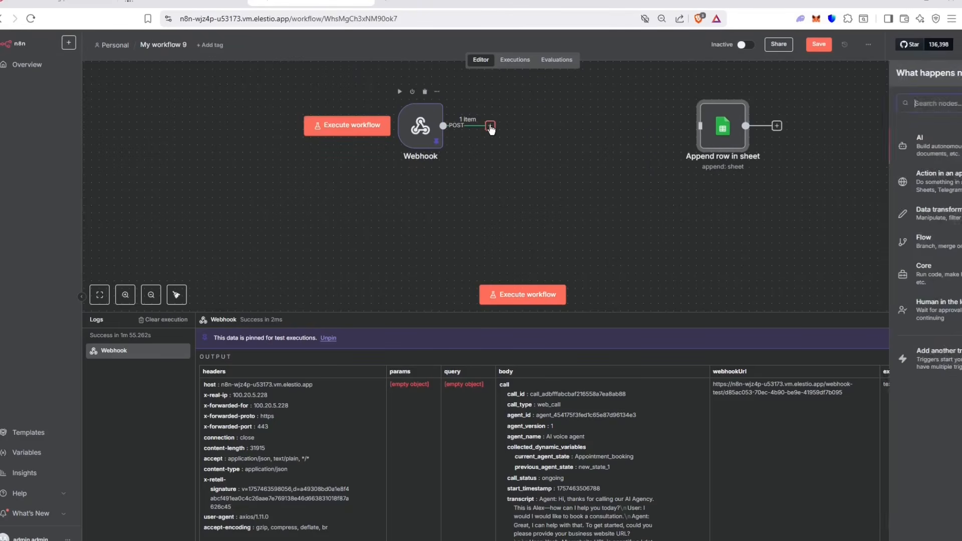
left_click(818, 149)
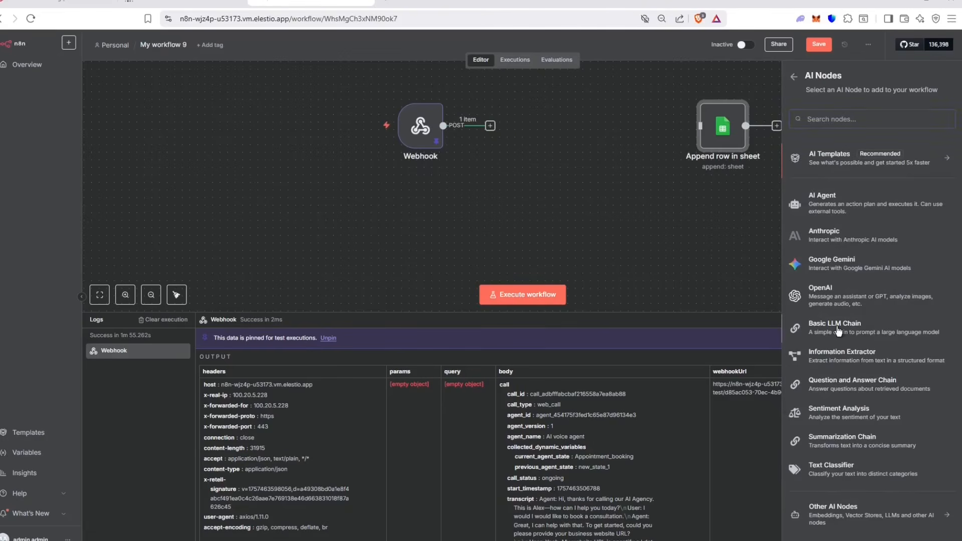
left_click(838, 330)
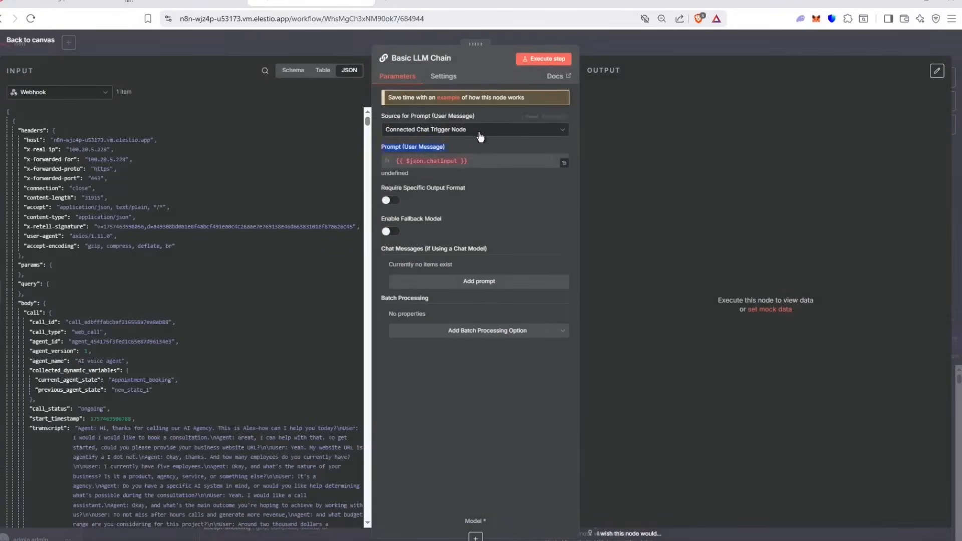
left_click(480, 133)
left_click(433, 185)
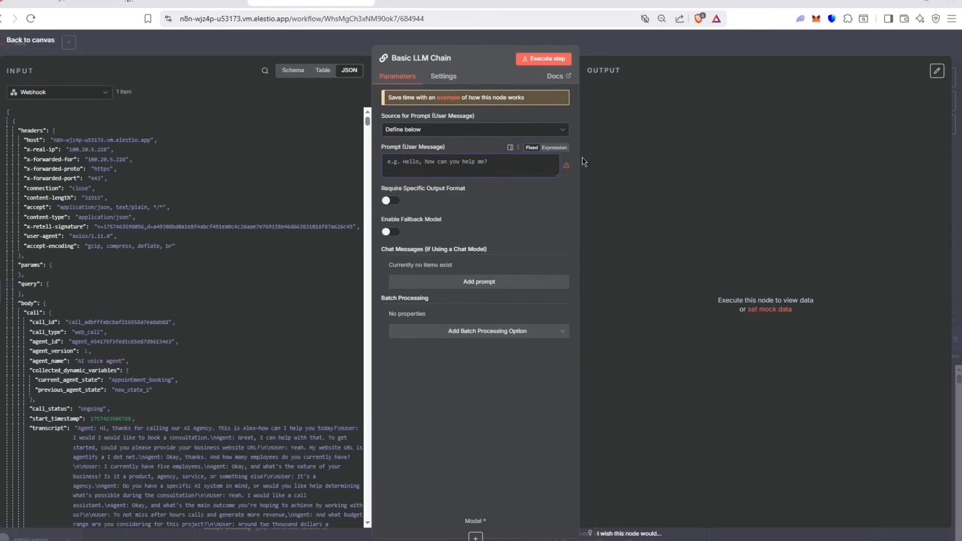
left_click(554, 147)
left_click(566, 171)
Step: Type prompt labels Lead email, Lead name, Business website, Nature of business, Budget, Company size
scroll(156, 249, "down", 15)
scroll(156, 249, "down", 20)
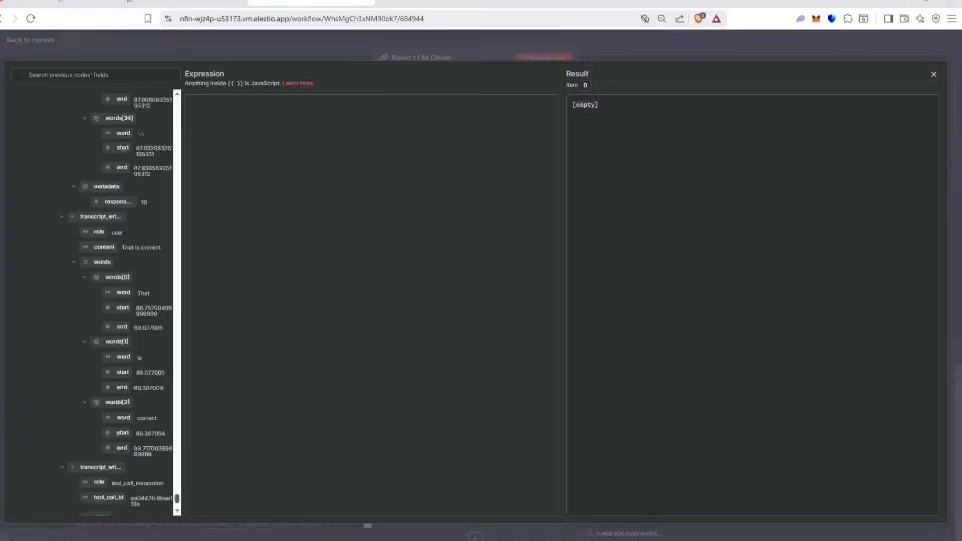
scroll(121, 423, "down", 10)
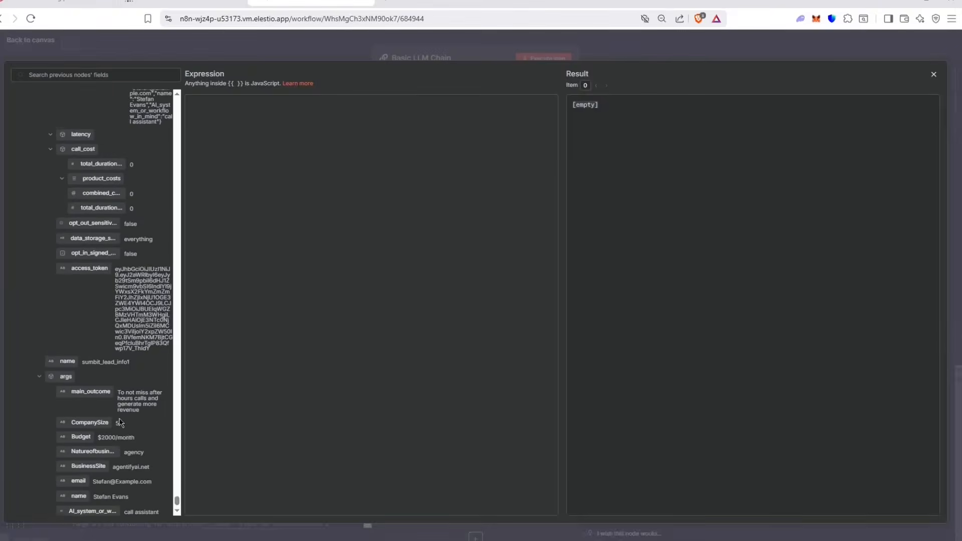
scroll(121, 423, "down", 4)
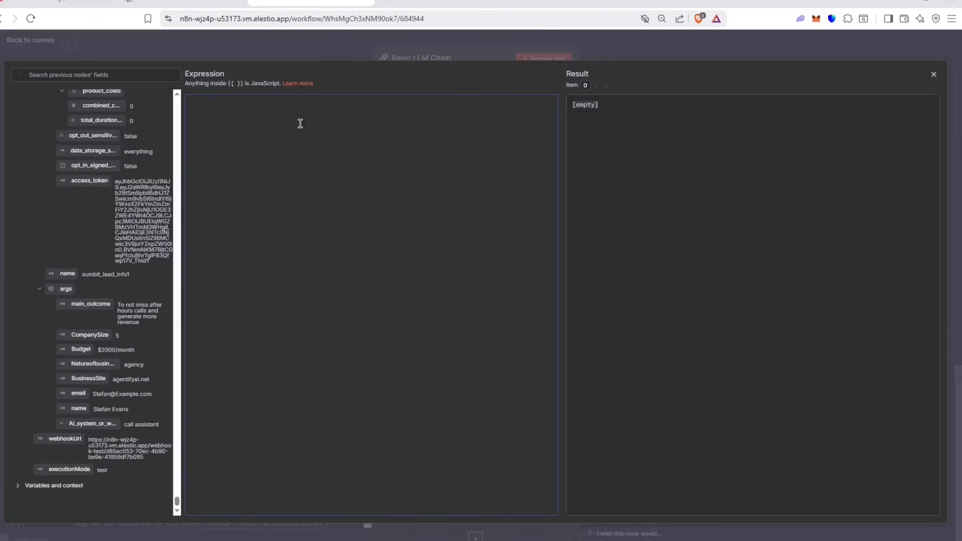
type("LEad E")
key("BackSpace")
key("BackSpace")
key("BackSpace")
key("BackSpace")
type("Lead emai")
type("Lead name:")
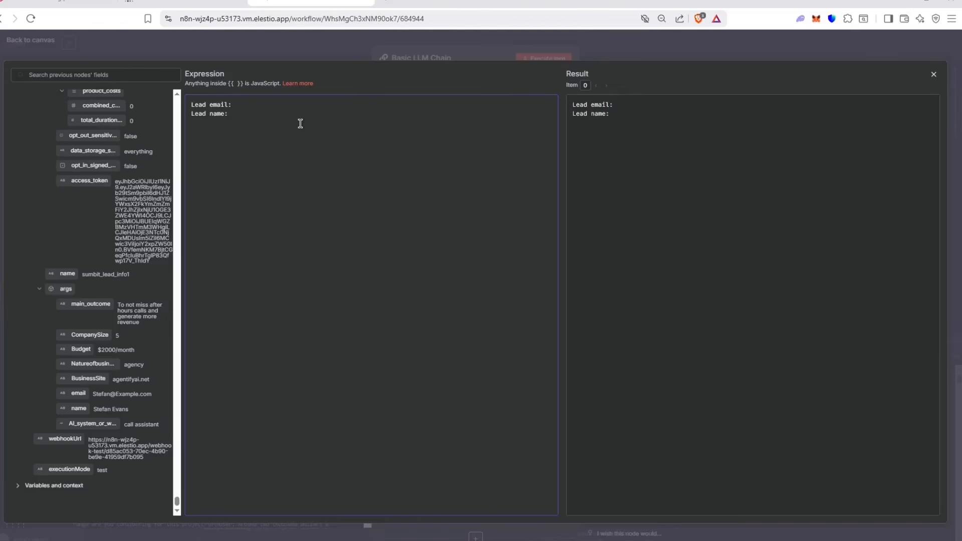
type("Business website:")
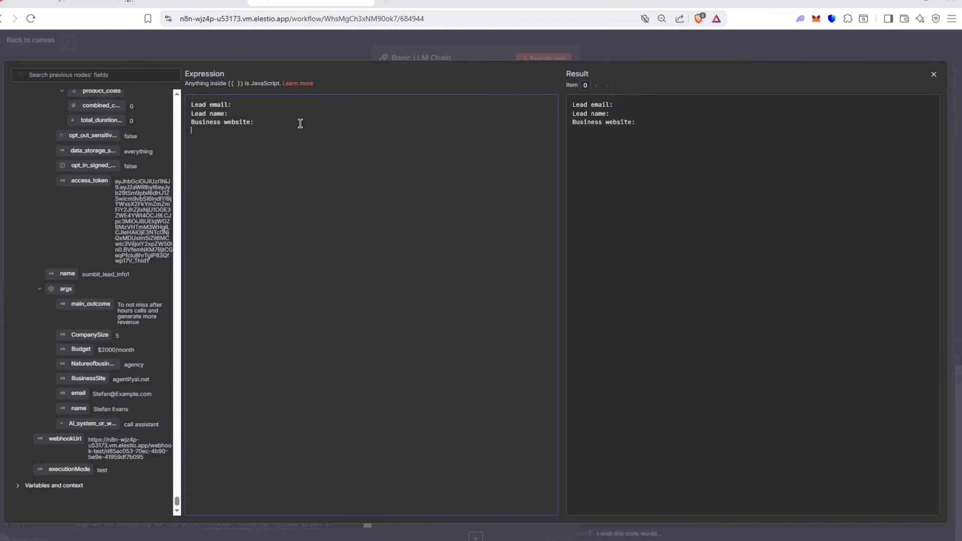
type(" Nature of business: Budget")
key("BackSpace")
key("BackSpace")
key("BackSpace")
key("BackSpace")
key("BackSpace")
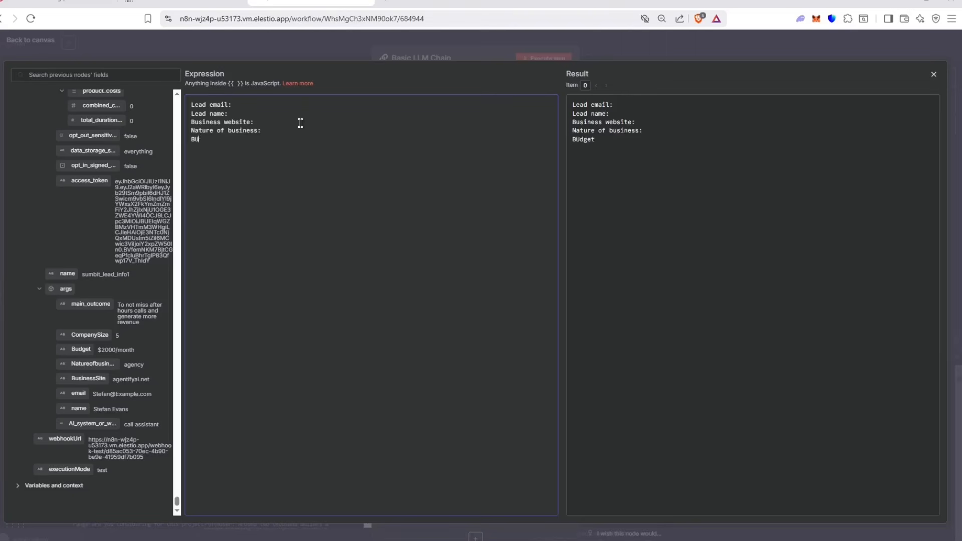
type("udg")
type("COmpan")
key("BackSpace")
key("BackSpace")
key("BackSpace")
key("BackSpace")
key("BackSpace")
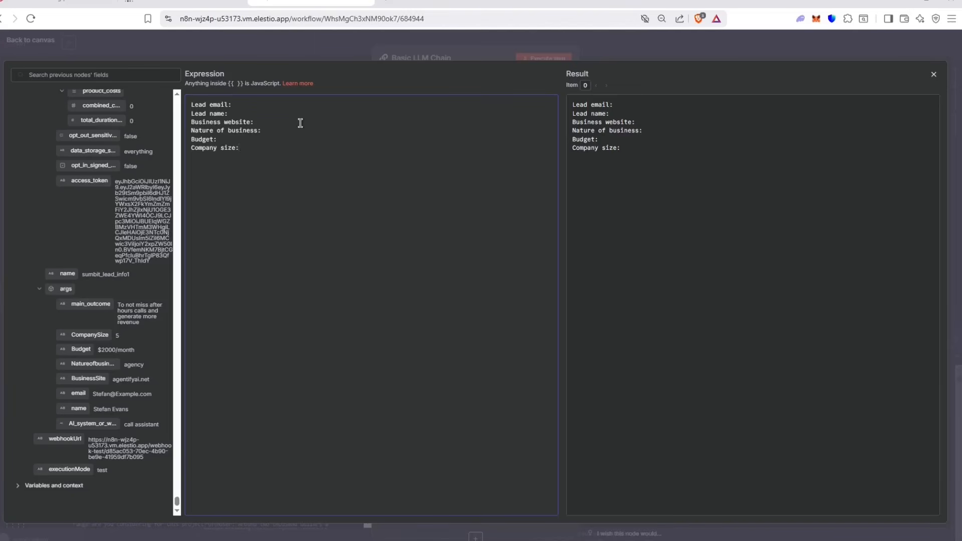
Step: Map Lead name to the webhook's {{ $json.body.args.name }} field
left_click_drag(251, 187, 243, 111)
left_click(261, 227)
left_click_drag(74, 406, 235, 110)
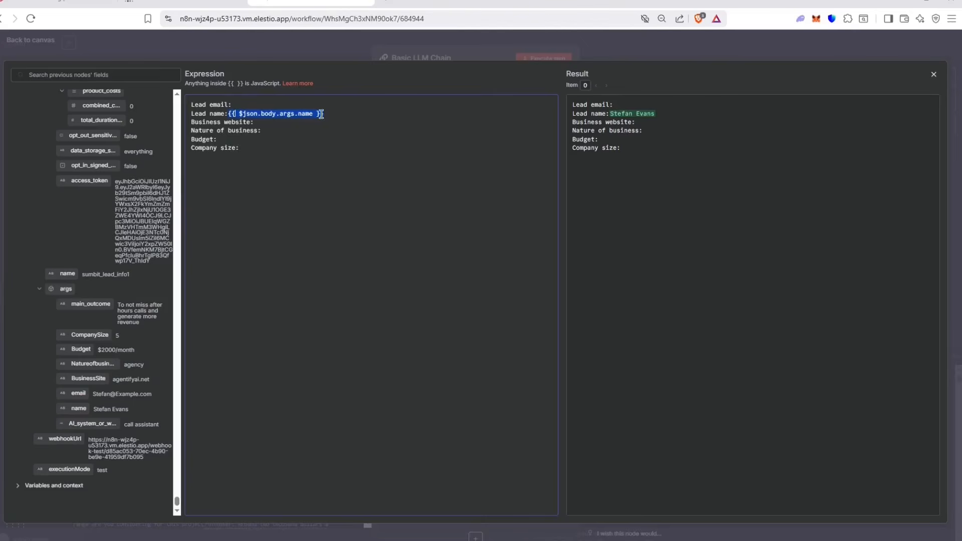
left_click_drag(573, 104, 635, 110)
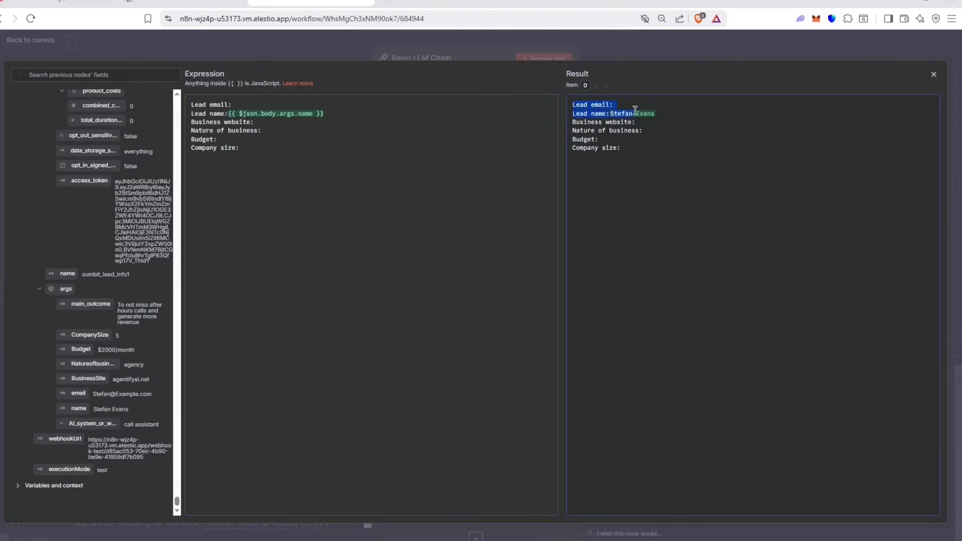
left_click_drag(341, 113, 228, 113)
left_click(355, 117)
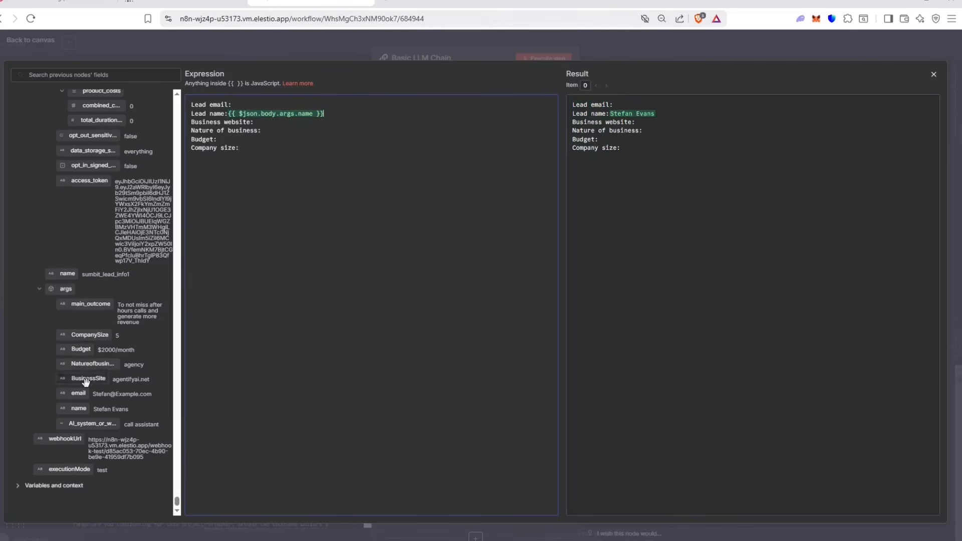
left_click_drag(79, 409, 91, 411)
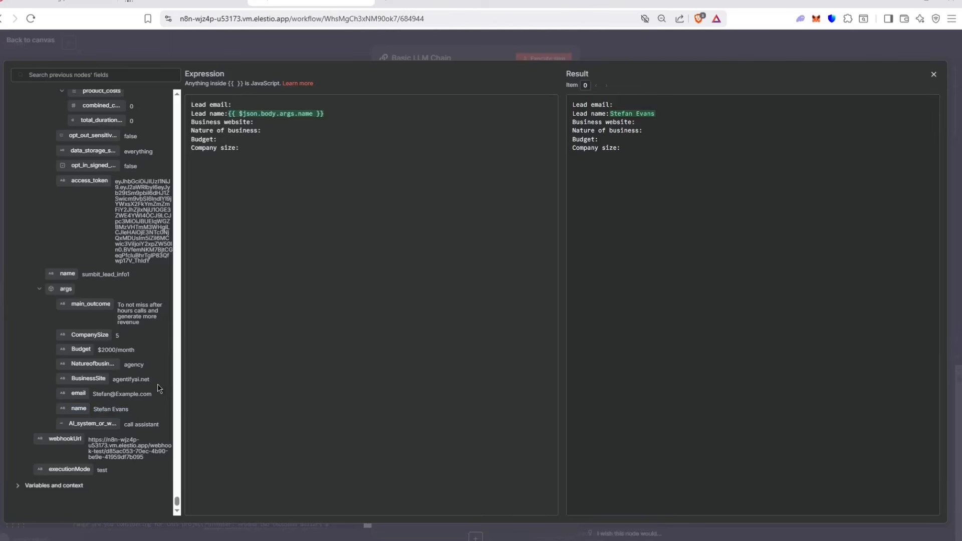
Step: Fix the spacing before the name expression and map Lead email to the webhook email field
mouse_move(228, 111)
left_mouse_down()
mouse_move(395, 114)
mouse_move(229, 112)
left_mouse_up()
left_click(263, 140)
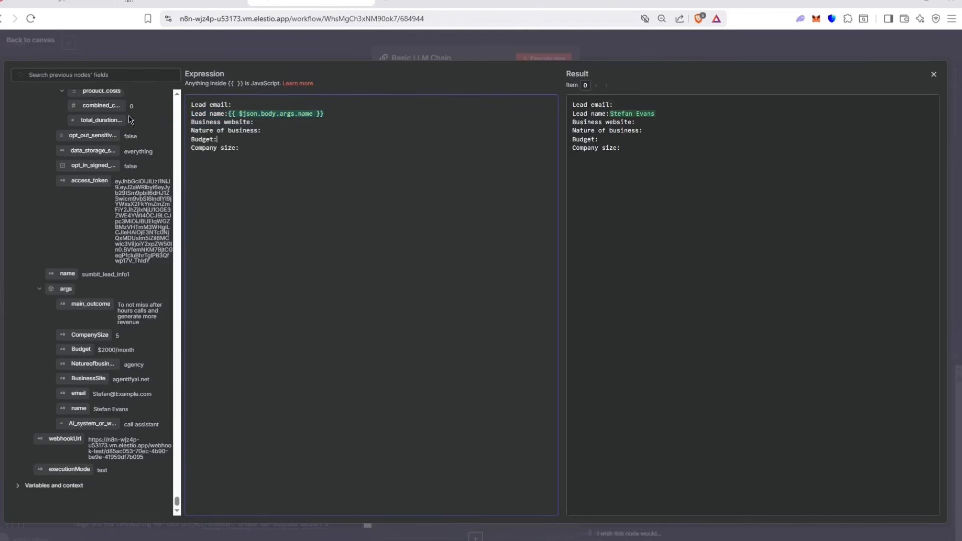
left_click(228, 113)
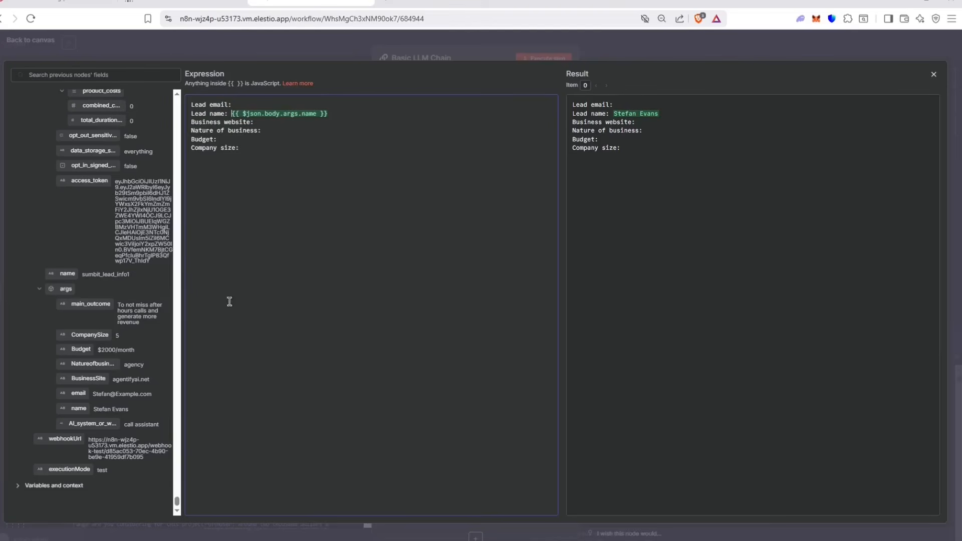
left_click_drag(78, 393, 267, 103)
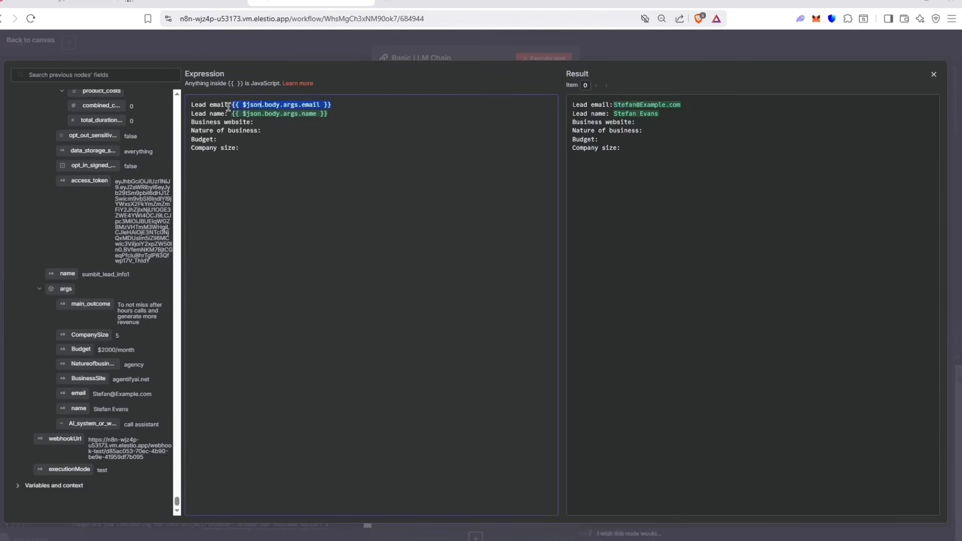
left_click(269, 122)
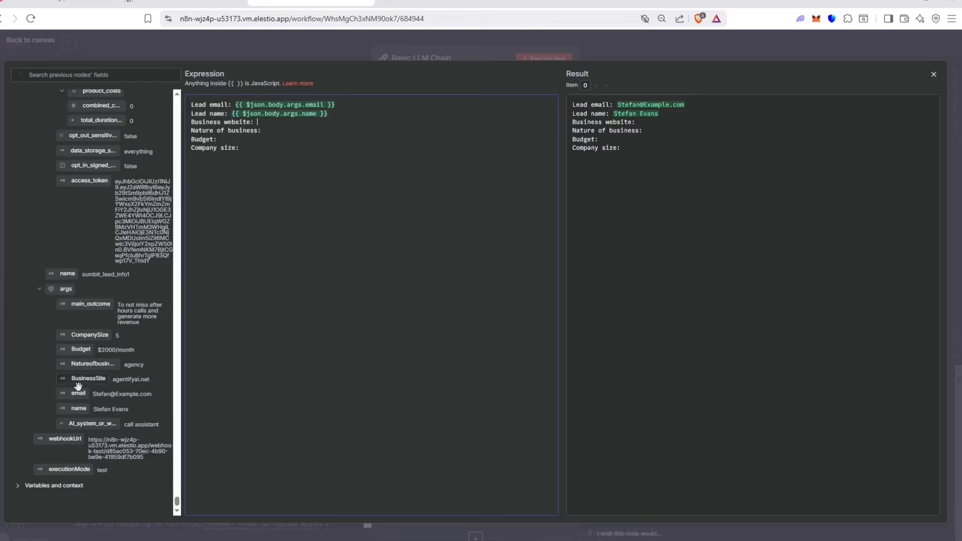
Step: Map Business website, Nature of business and Budget to the BusinessSite, Natureofbusiness and Budget fields
left_click_drag(85, 379, 289, 124)
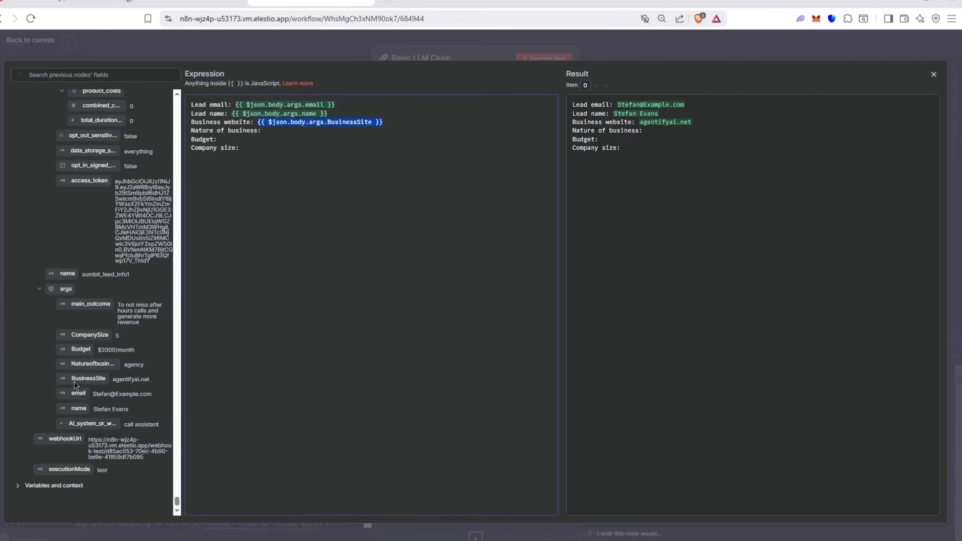
left_click_drag(84, 364, 263, 130)
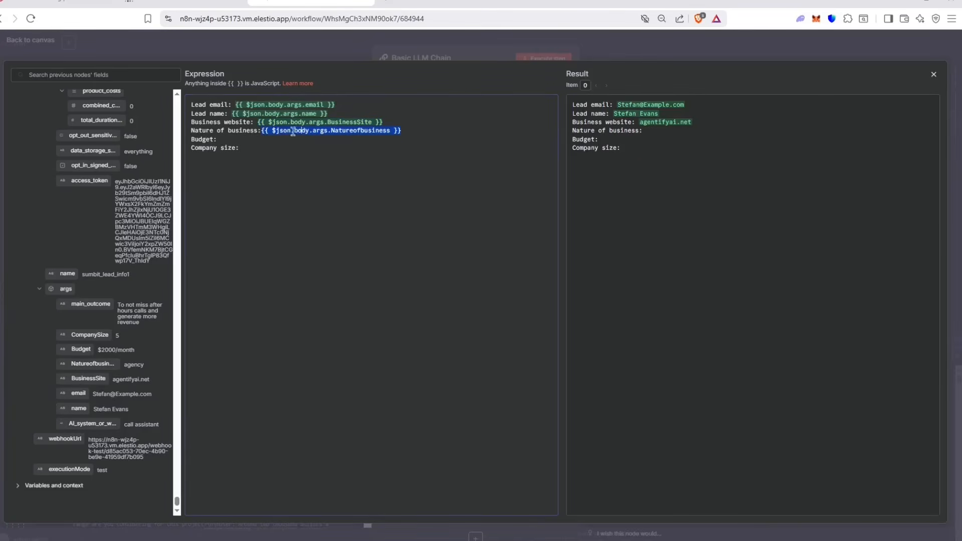
left_click(262, 130)
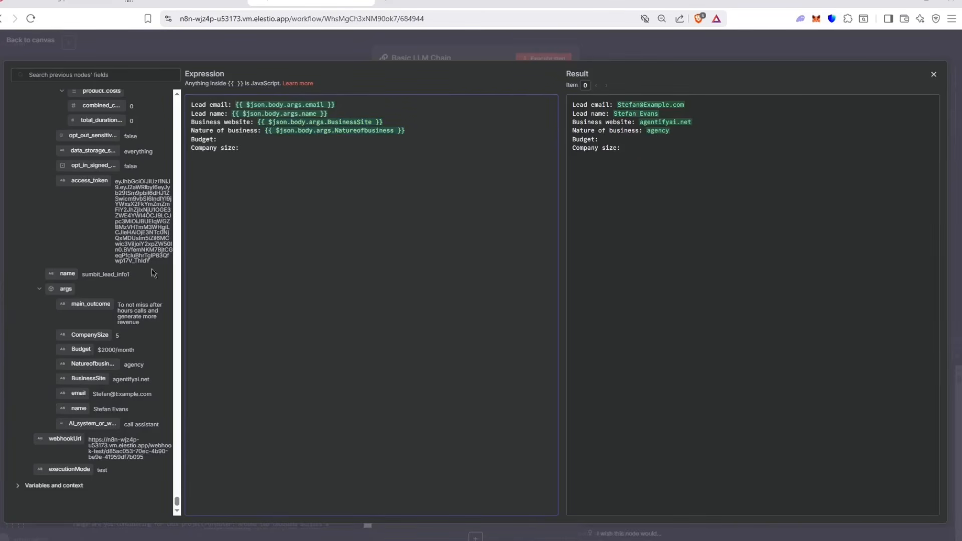
left_click_drag(81, 349, 270, 138)
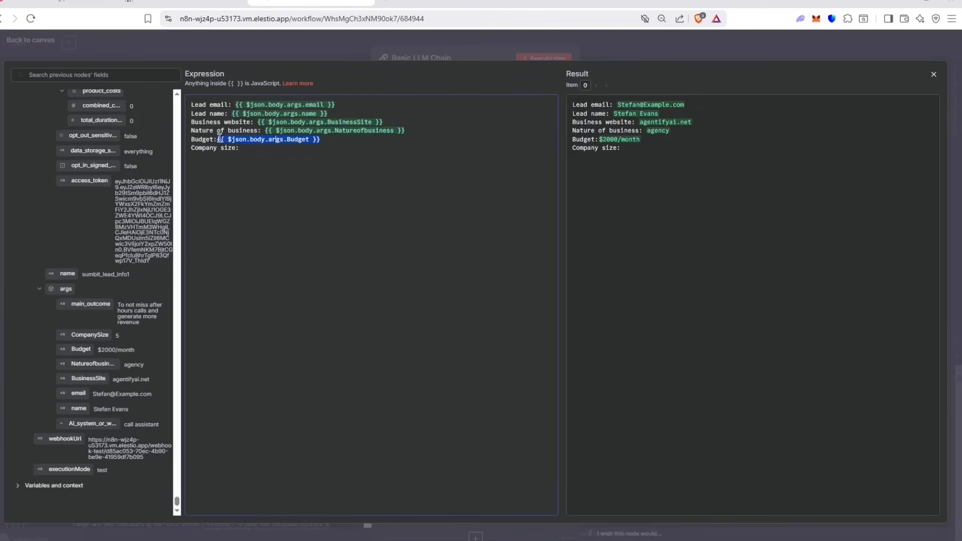
left_click(218, 139)
Step: Add Company size as {{ $json.body.args.CompanySize }} and confirm the Result pane shows 5
left_click(249, 148)
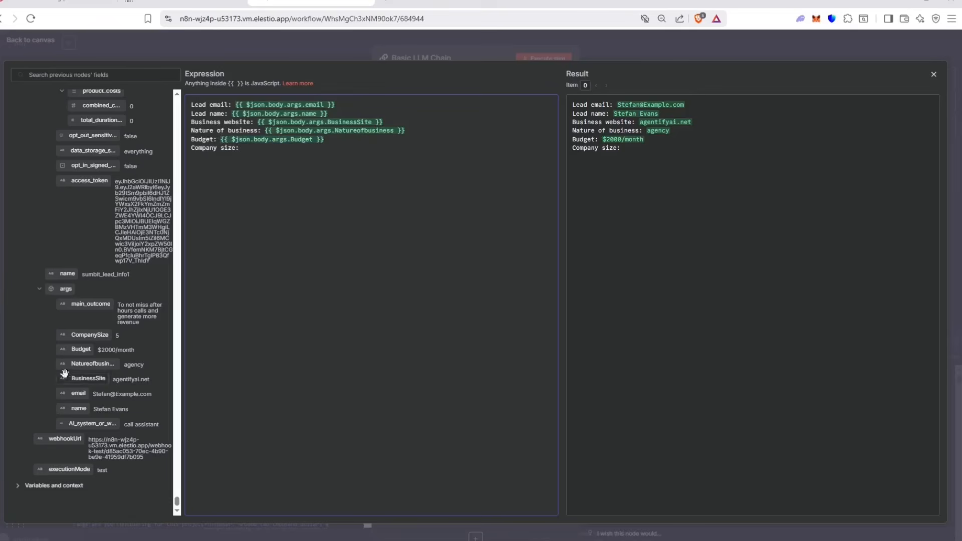
left_click_drag(90, 335, 305, 150)
left_click(336, 192)
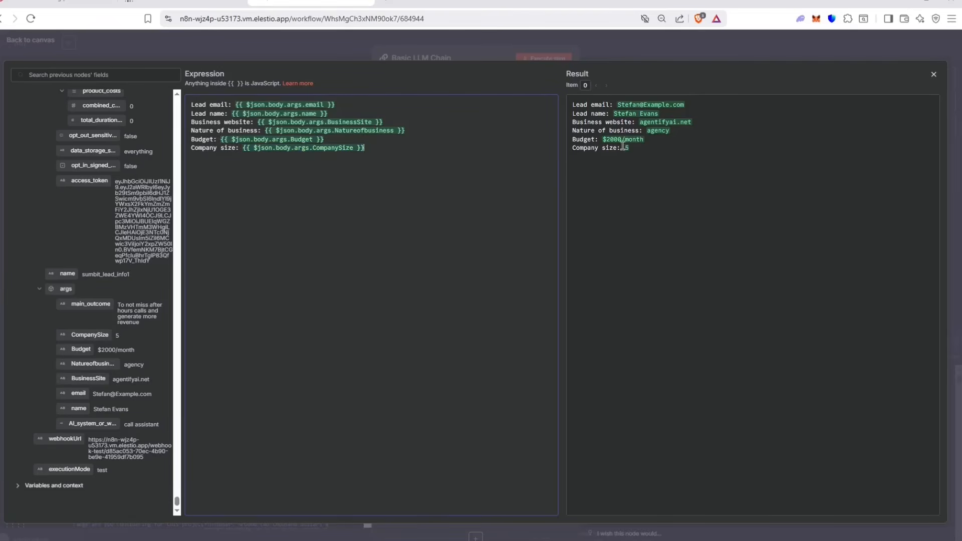
left_click_drag(627, 147, 551, 95)
left_click_drag(629, 148, 570, 95)
left_click(642, 174)
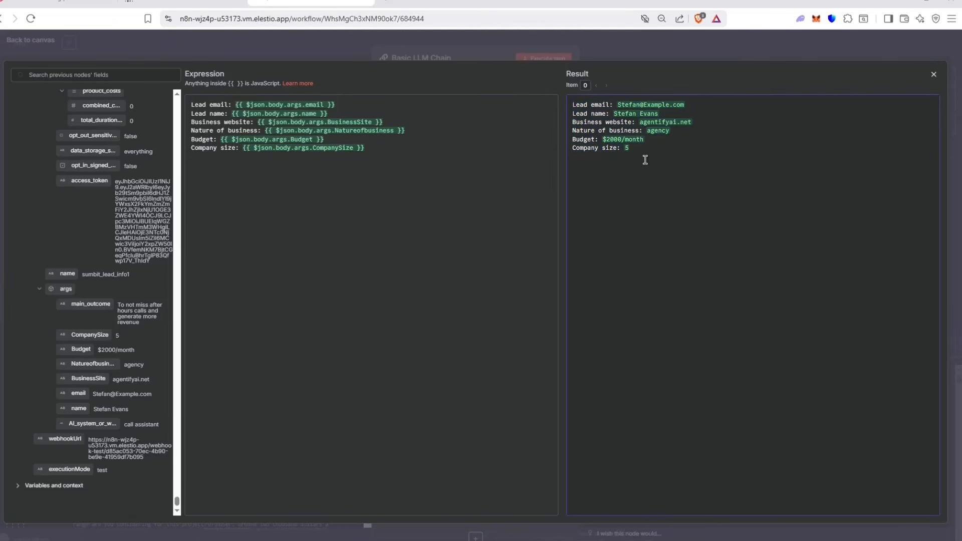
left_click(507, 193)
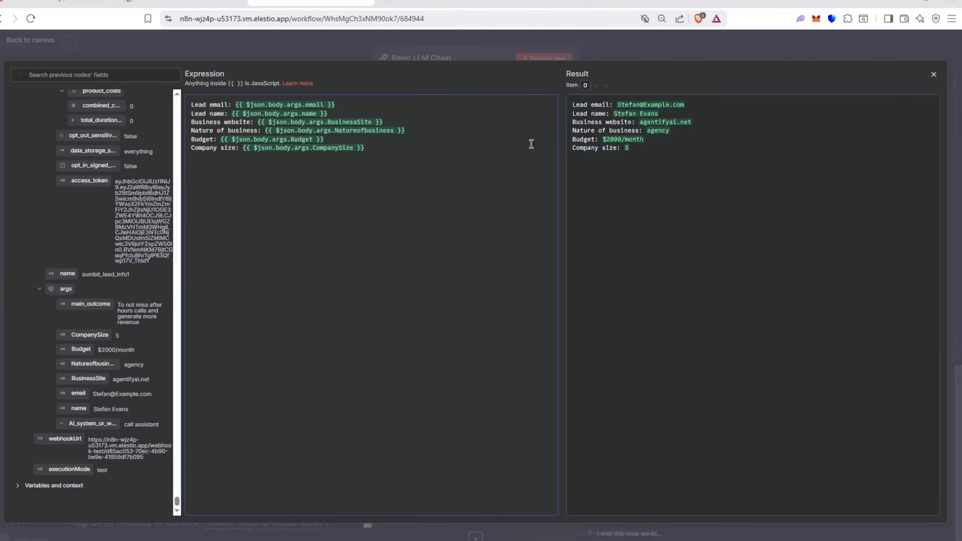
Step: Add an expression system message asking the AI to email Agentify AI's CEO about a new lead
left_click(608, 53)
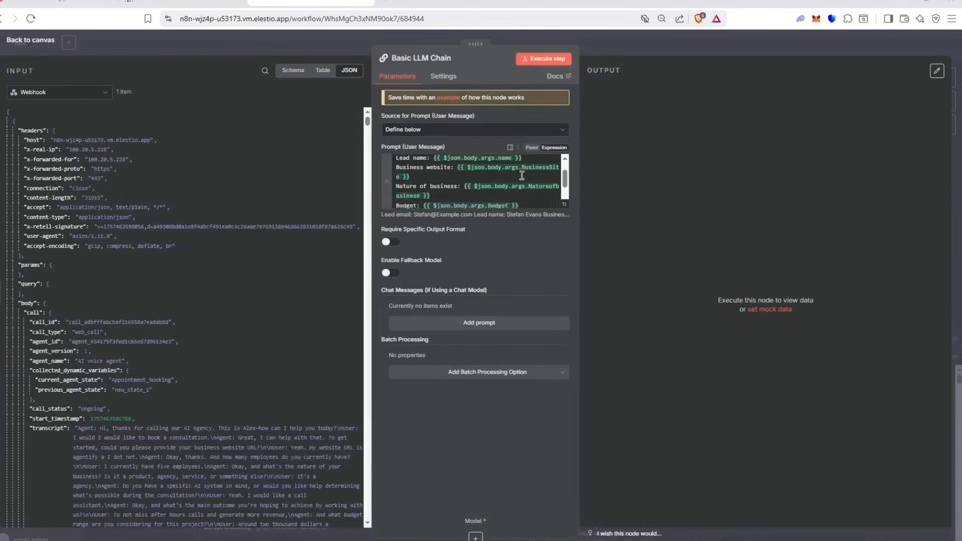
left_click(483, 323)
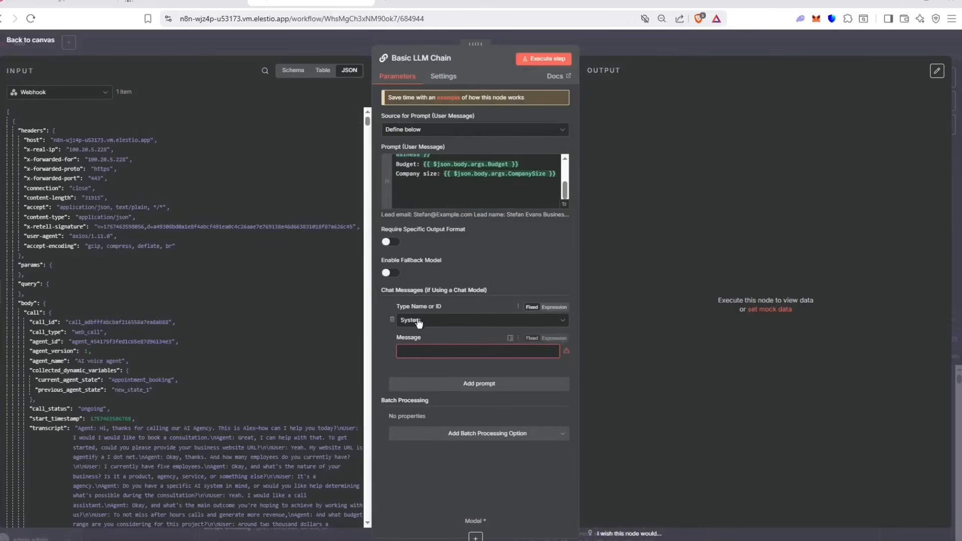
left_click(554, 338)
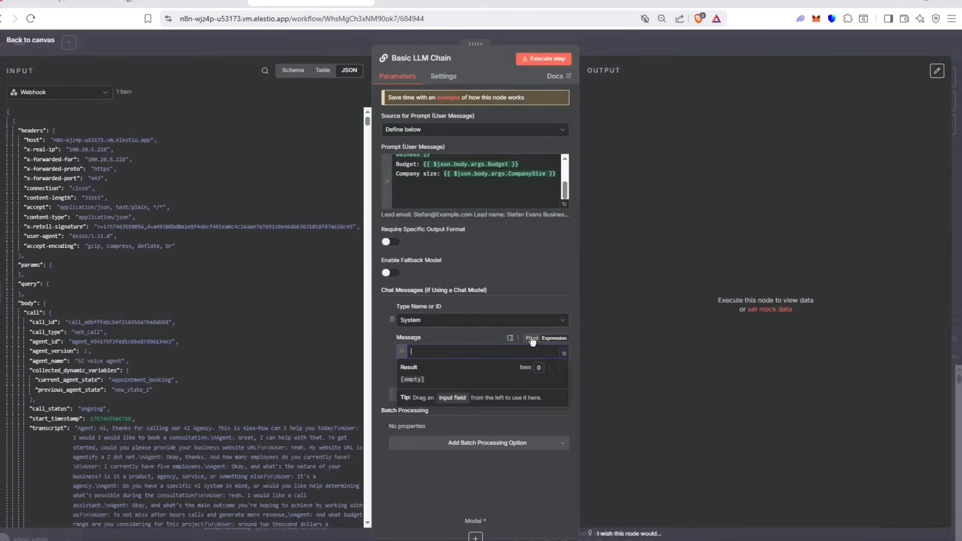
left_click(567, 355)
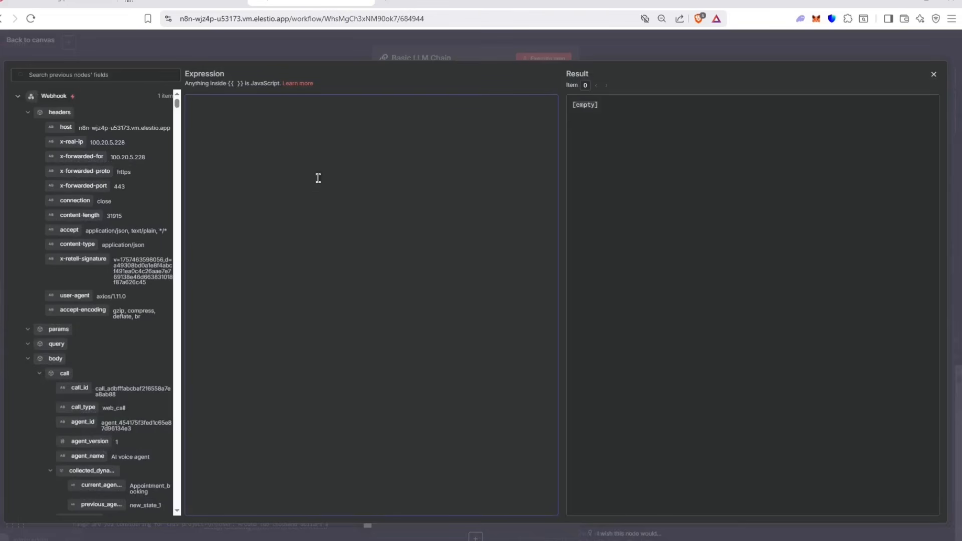
type("You are a AI email assistant that will email the")
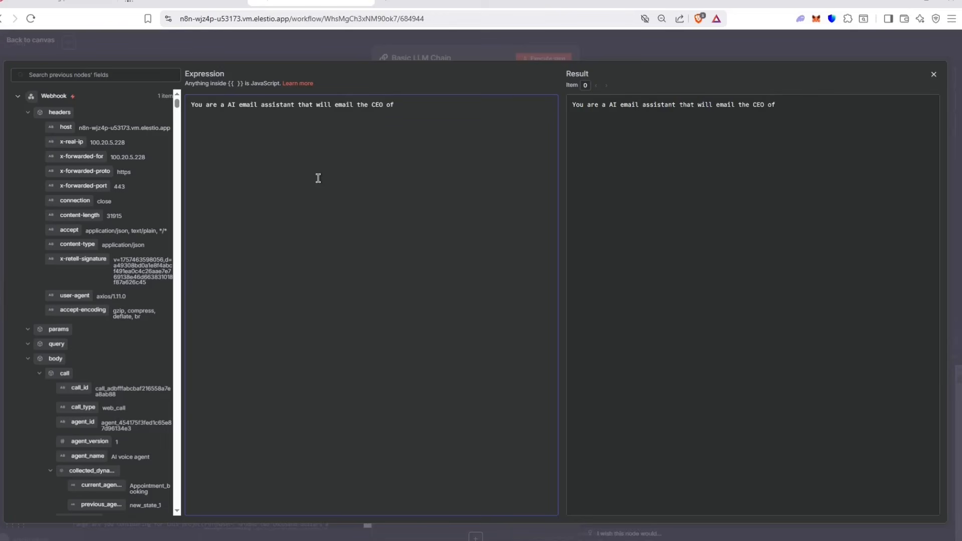
type("CEO of Agentify")
key("BackSpace")
type("AI, notif")
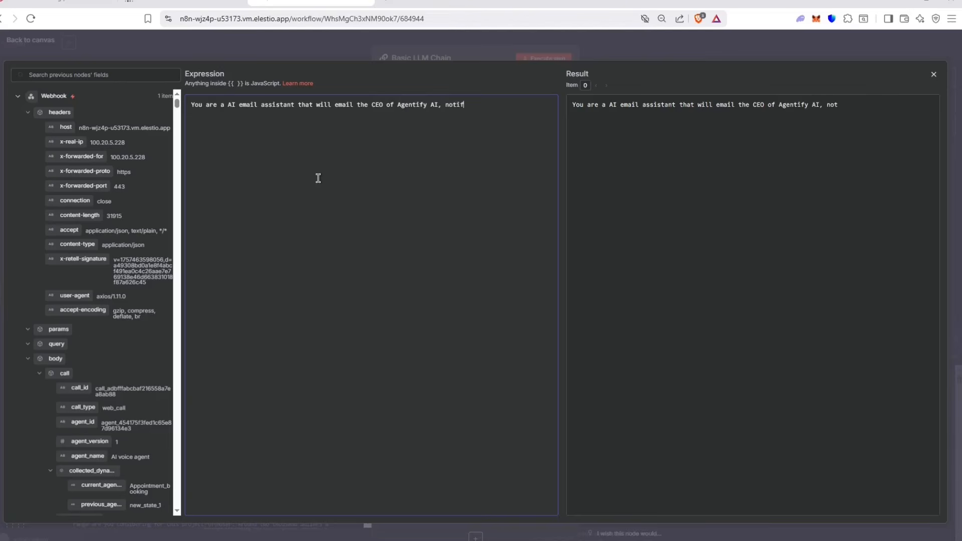
type("ying them that their is a new lead that want to book a consu")
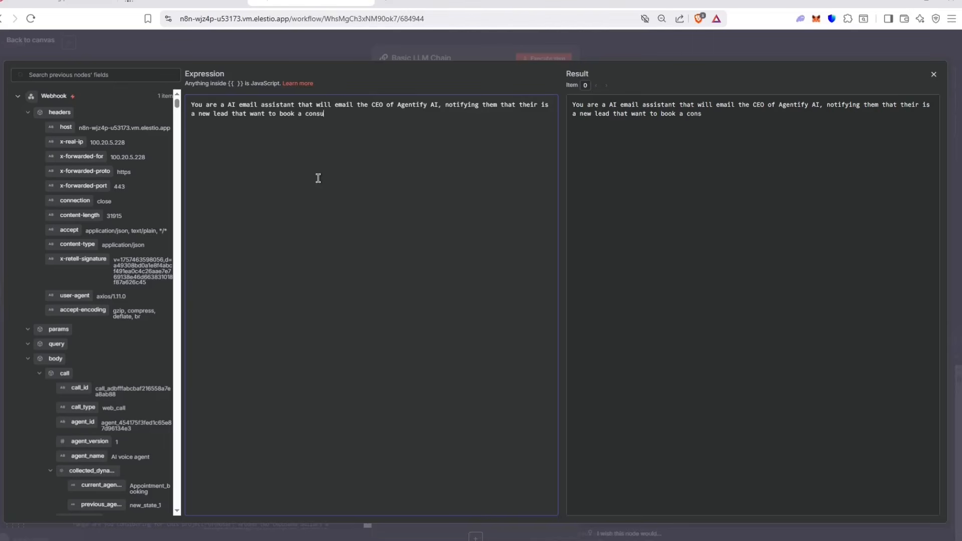
type("on and so get back to them.")
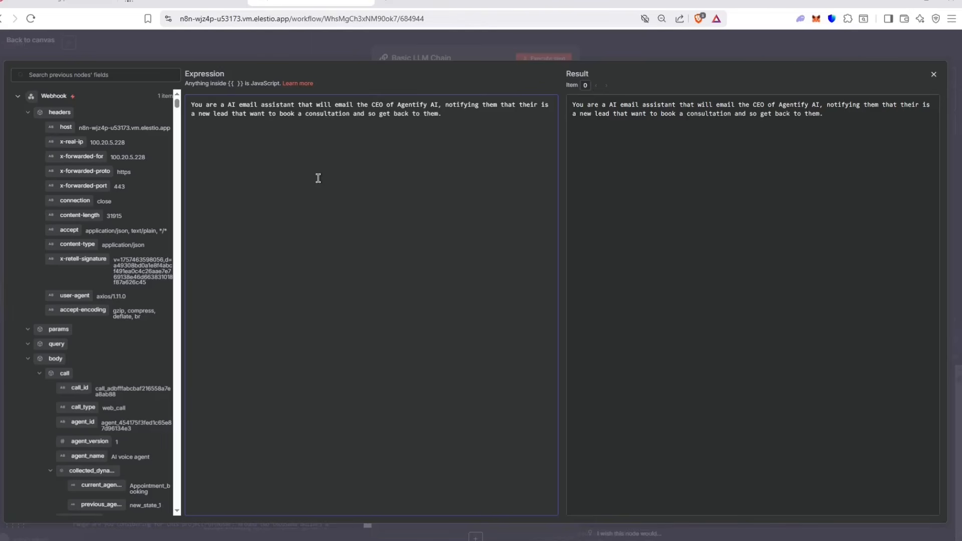
left_click(419, 53)
Step: Save the workflow and attach an OpenRouter Chat Model to the Basic LLM Chain
left_click(422, 38)
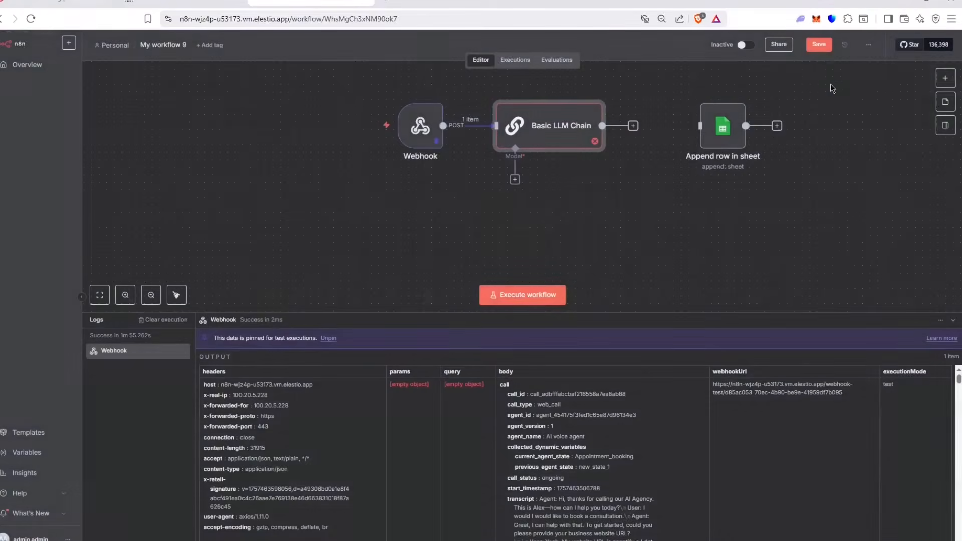
left_click(819, 44)
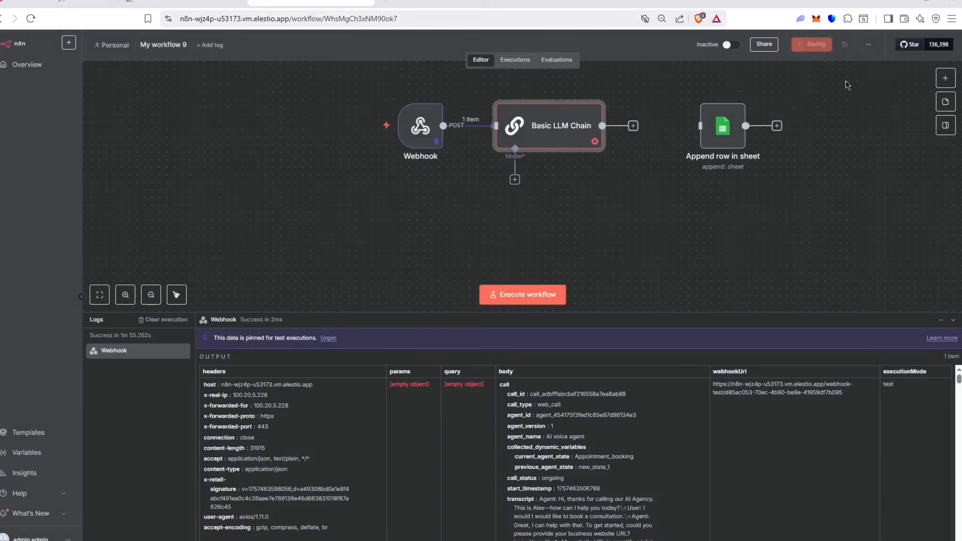
left_click(514, 179)
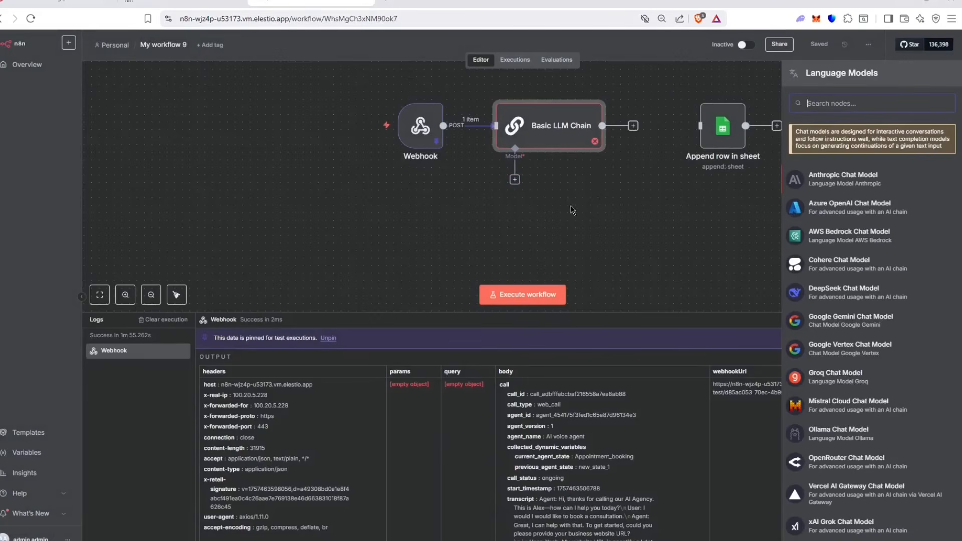
scroll(835, 329, "down", 3)
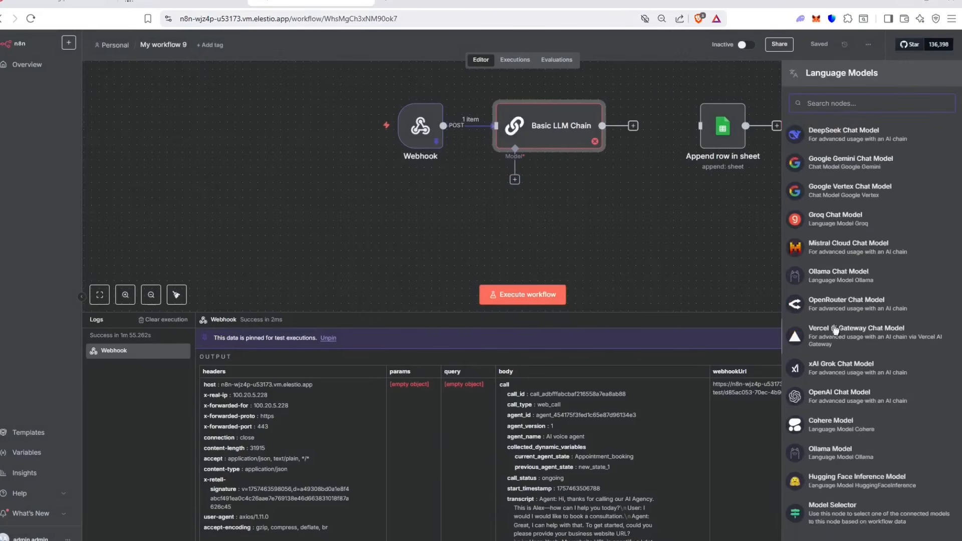
left_click(837, 306)
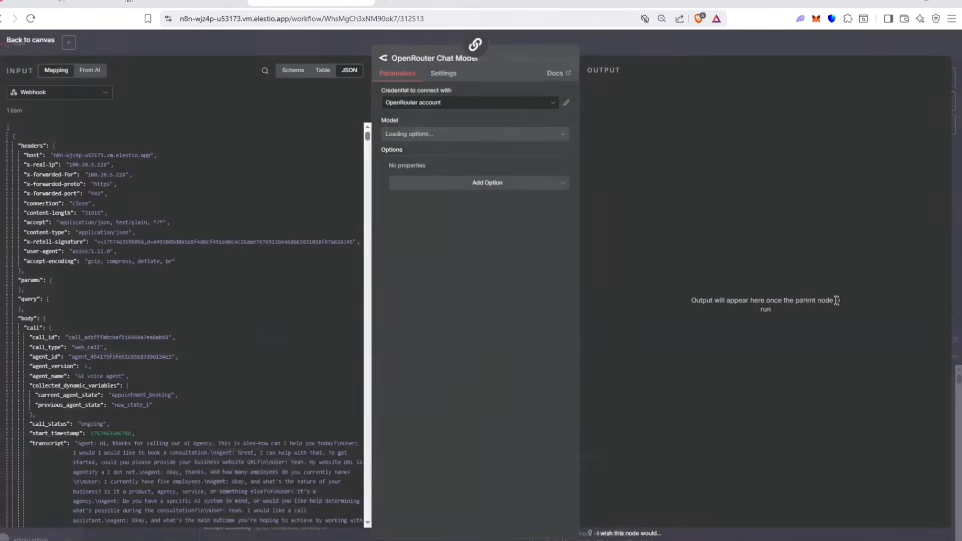
Step: Set the OpenRouter model to anthropic/claude-sonnet-4 and save the workflow
left_click(477, 136)
scroll(496, 181, "down", 10)
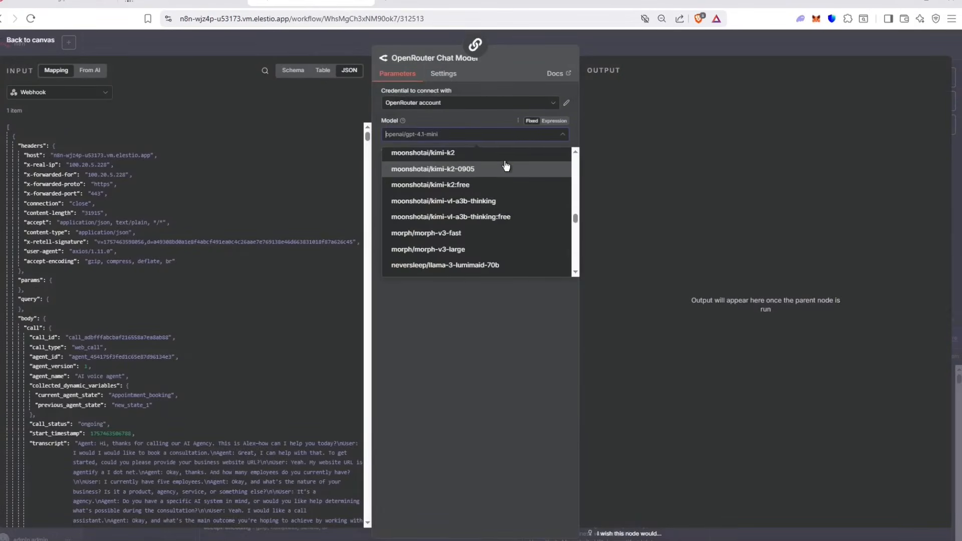
type("claud")
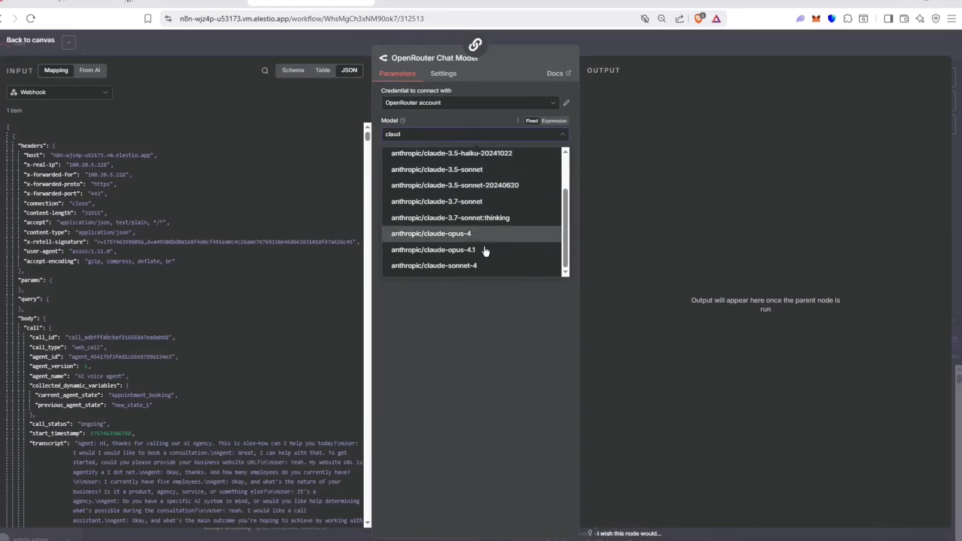
left_click(461, 265)
left_click(665, 34)
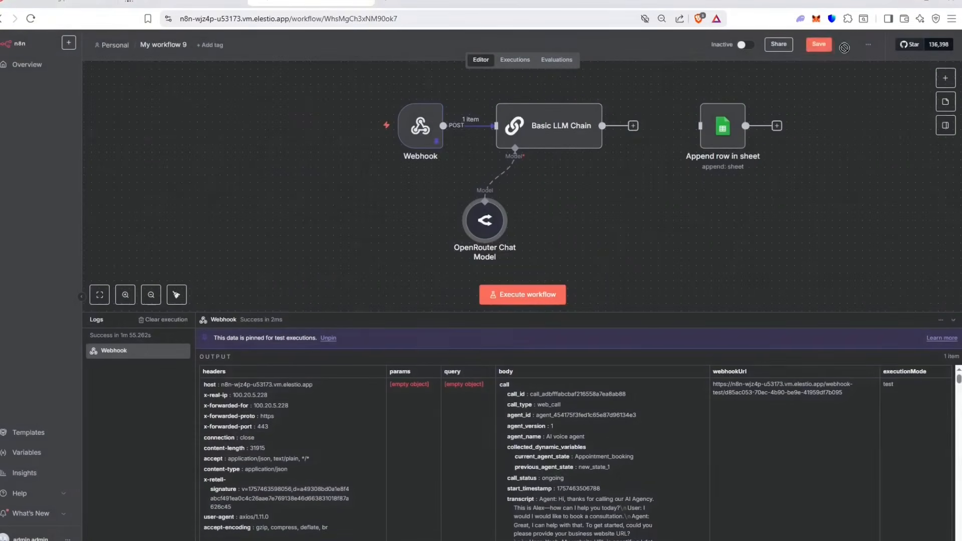
left_click(812, 44)
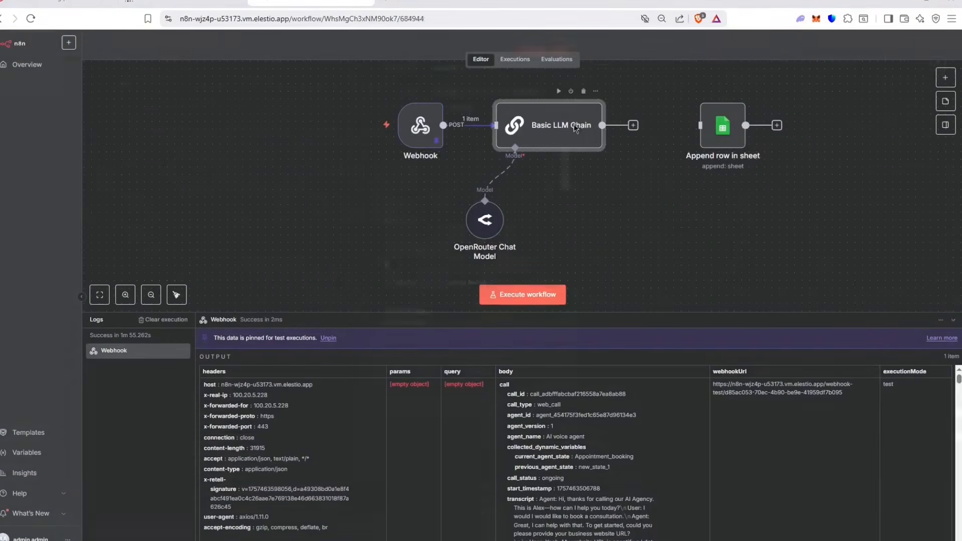
double_click(576, 130)
Step: Execute the Basic LLM Chain and review the 'New Lead Alert' email subject in the output table
left_click(536, 60)
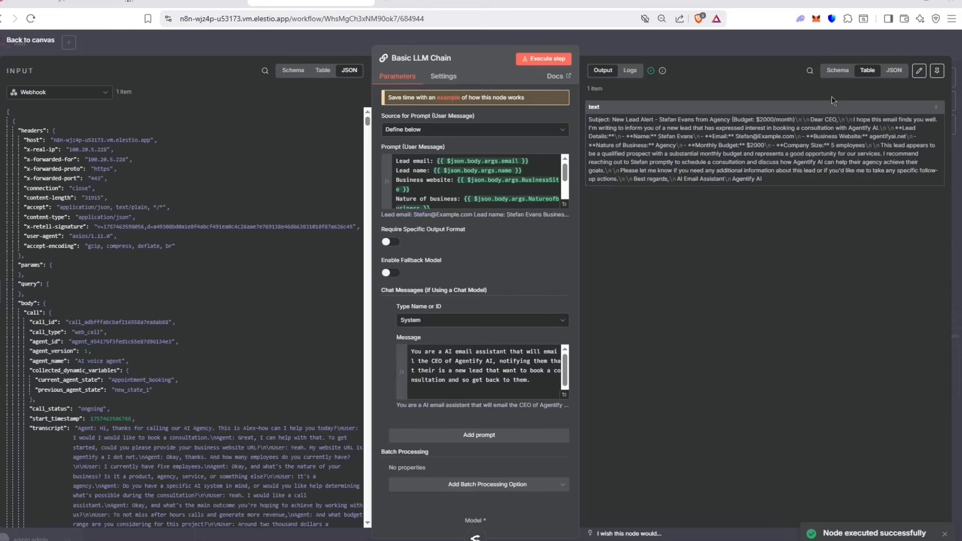
left_click(836, 70)
left_click(867, 70)
left_click_drag(612, 120, 731, 120)
left_click(656, 119)
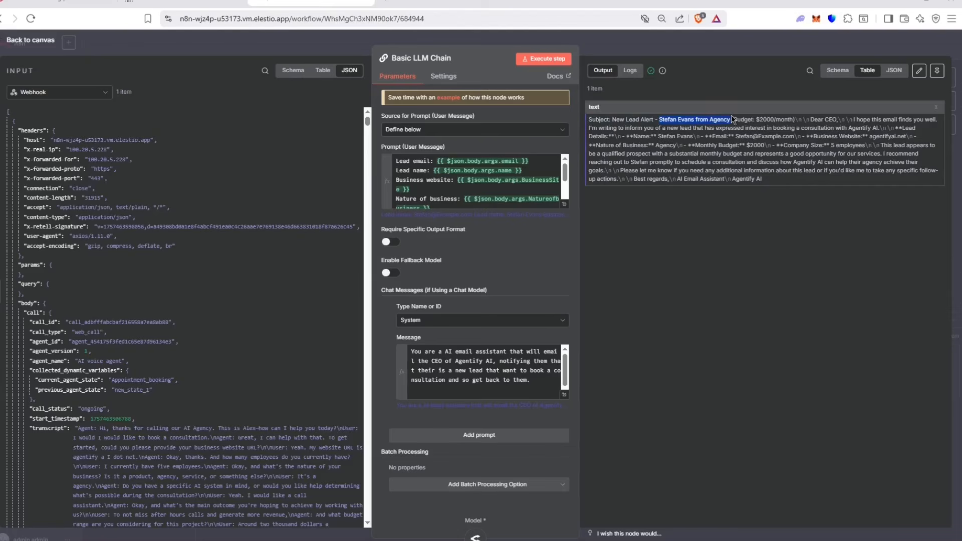
left_click(730, 119)
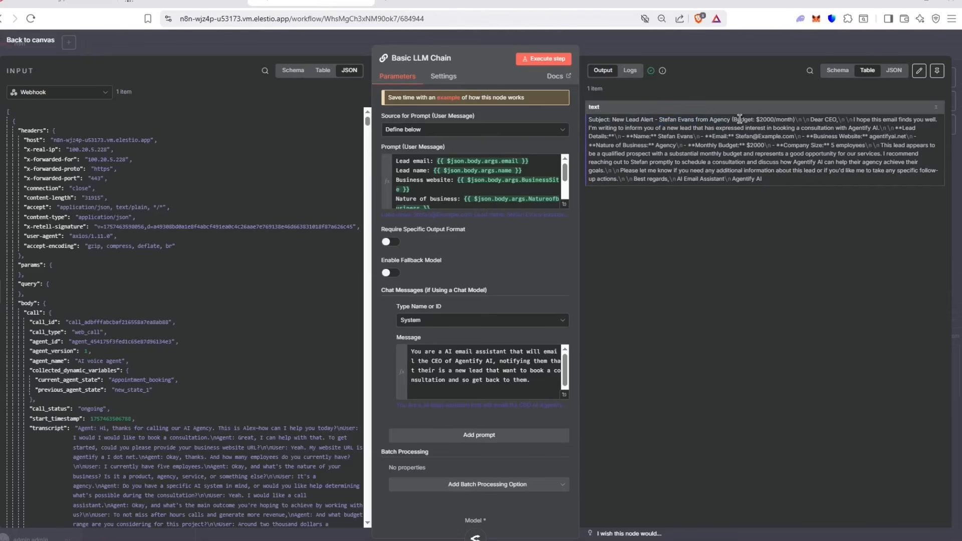
left_click_drag(709, 120, 790, 119)
left_click(790, 119)
Step: Check the resolved user prompt values and read the generated email's opening sentence
scroll(169, 274, "down", 15)
scroll(196, 273, "down", 10)
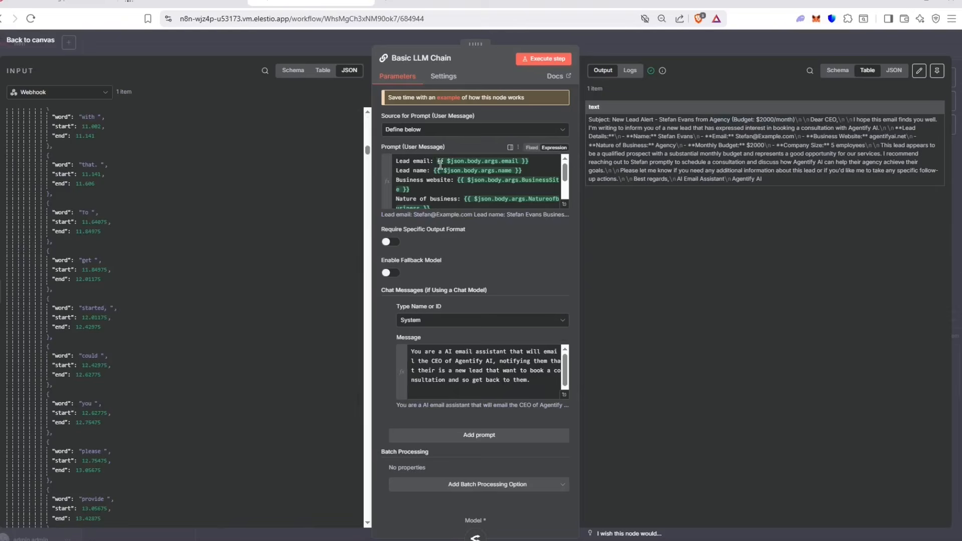
scroll(443, 185, "down", 3)
scroll(442, 184, "up", 4)
left_click(489, 199)
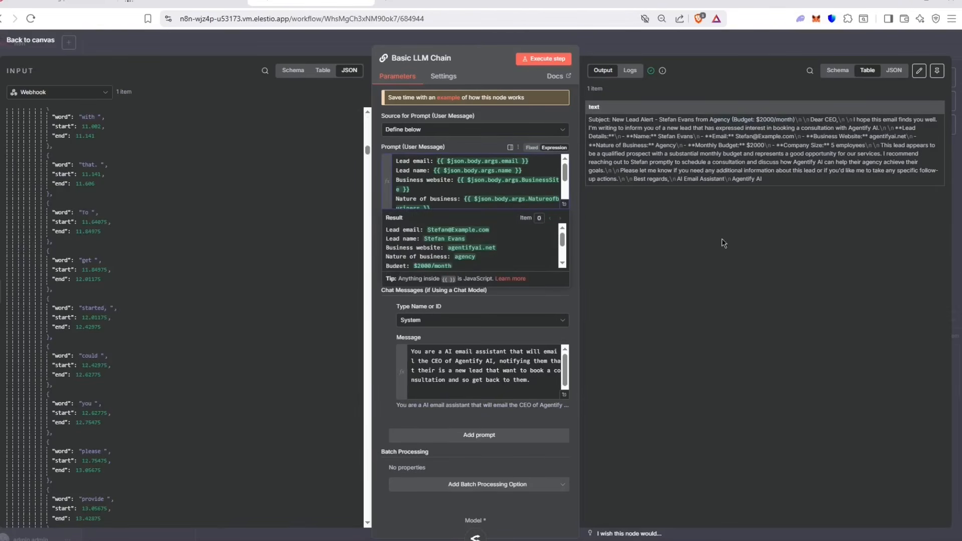
scroll(313, 321, "down", 15)
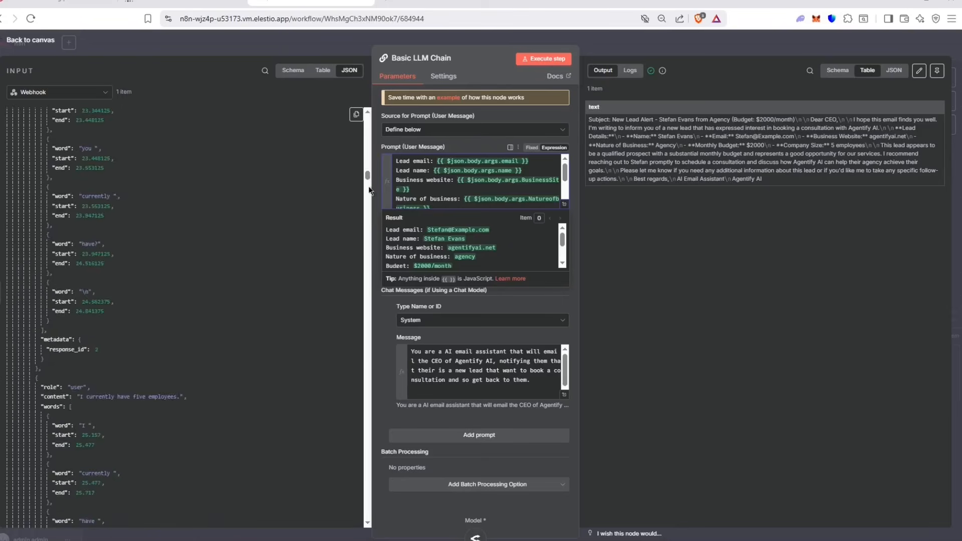
left_click_drag(367, 211, 372, 526)
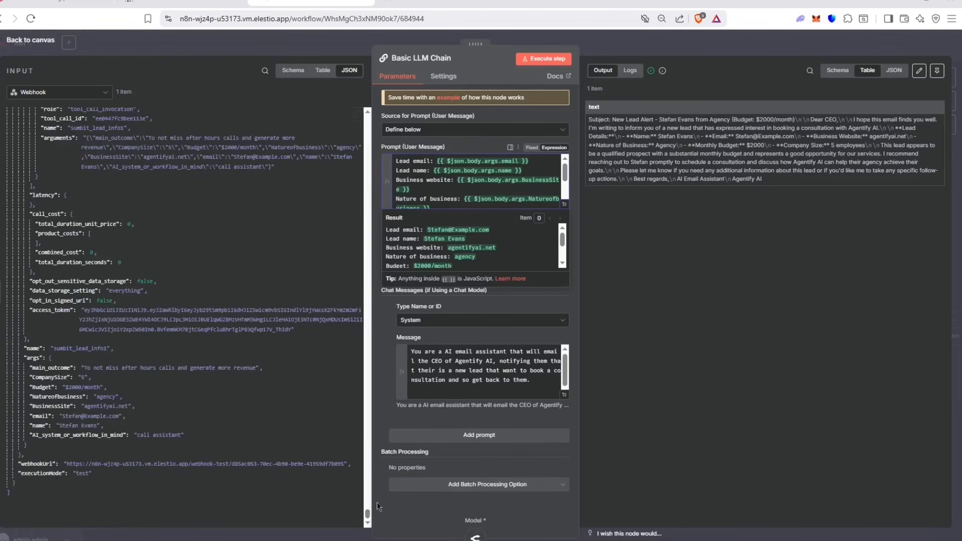
left_click(641, 322)
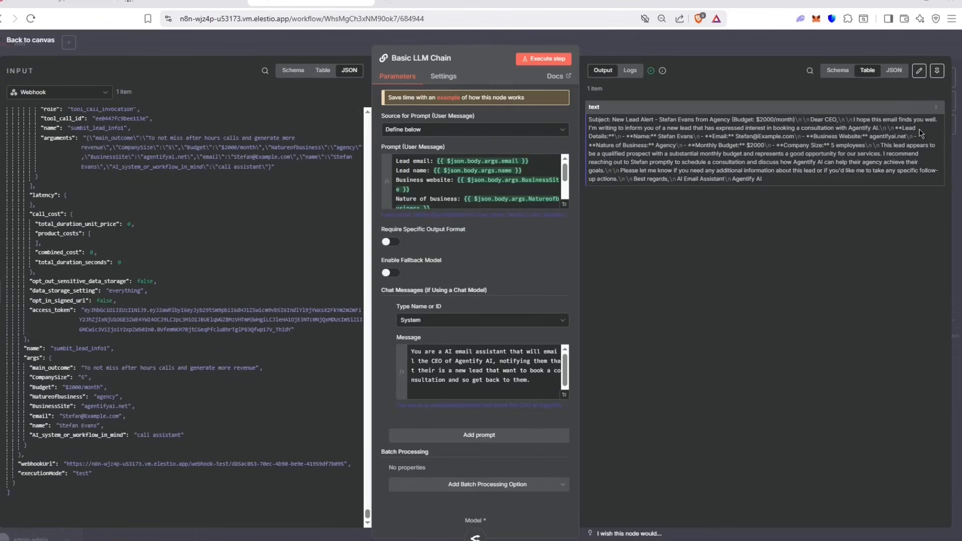
left_click_drag(684, 131, 888, 120)
left_click(857, 121)
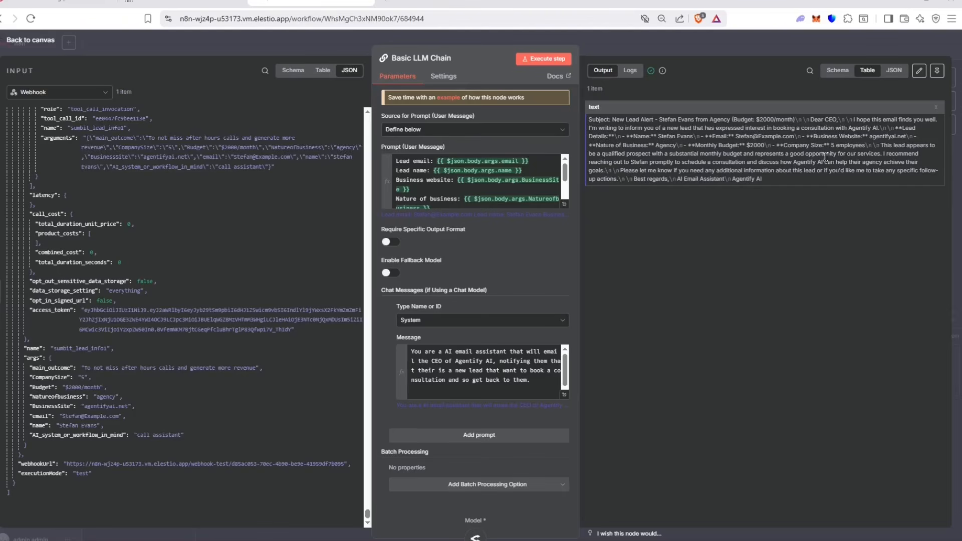
Step: Review the generated email's closing lines, then expand the system message into the full-size expression editor
left_click_drag(668, 174, 841, 187)
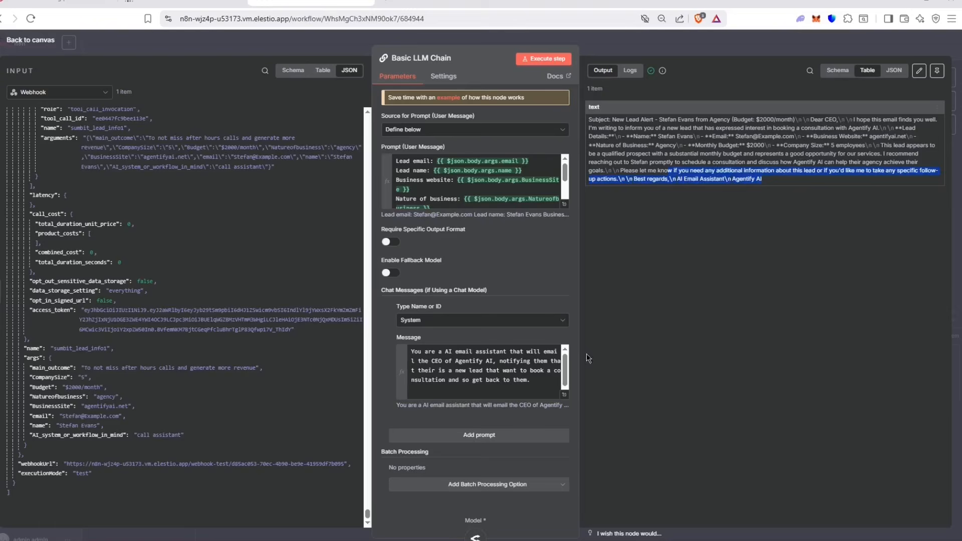
left_click(645, 309)
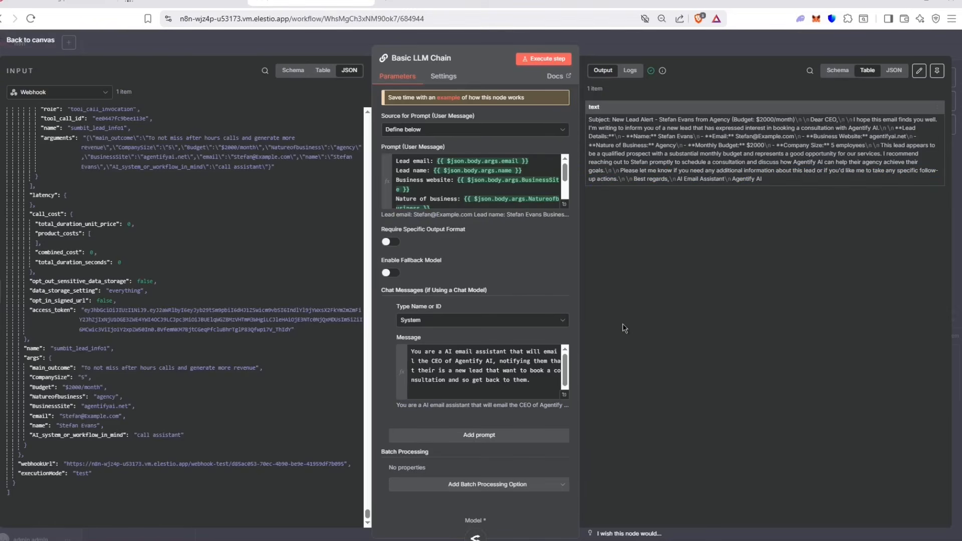
left_click(564, 394)
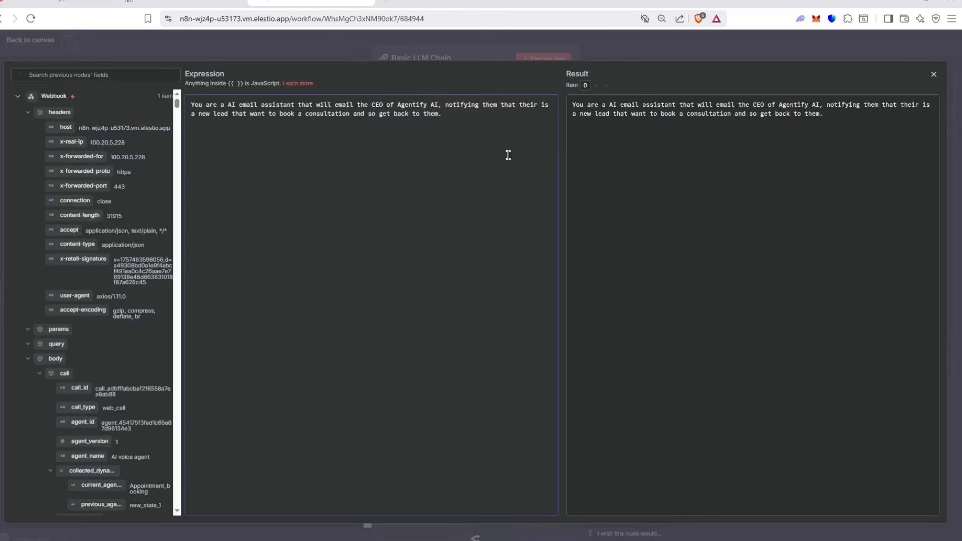
Step: Add a Rule line to the system message: '-Extract the business name from the business…'
type("Extr:")
key("Return")
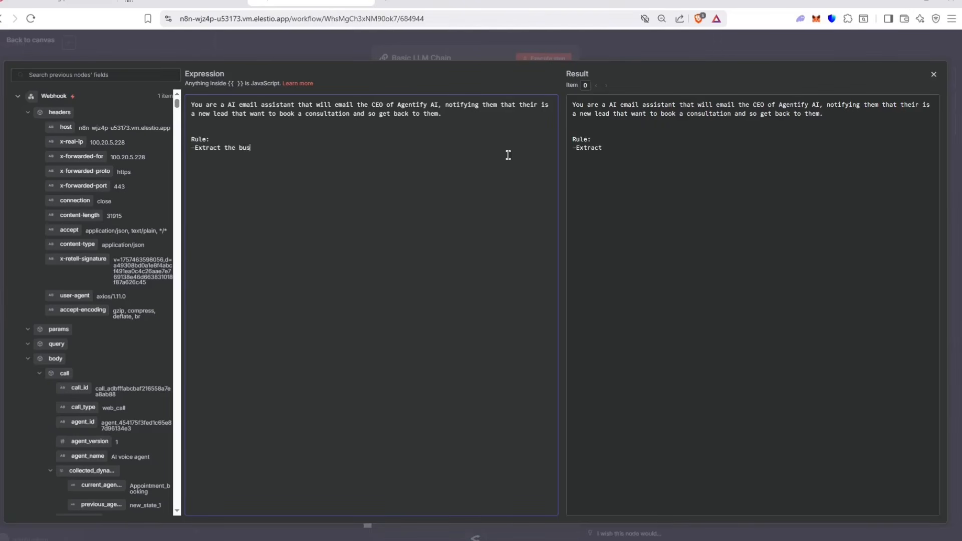
type("-Extract the business name ")
type("from the us")
type("sne")
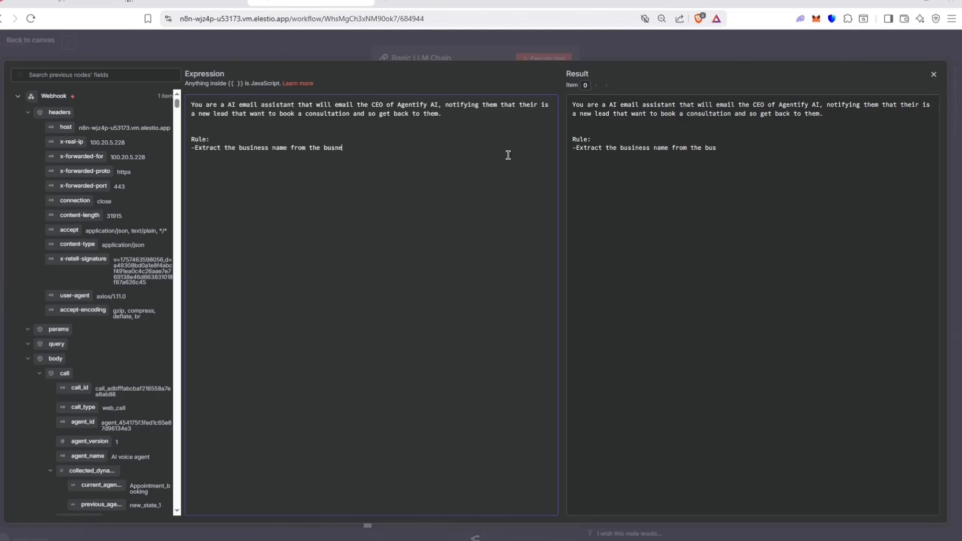
type("es")
left_click(712, 58)
Step: Rerun the Basic LLM Chain with the updated prompt and check the new email subject
left_click(672, 38)
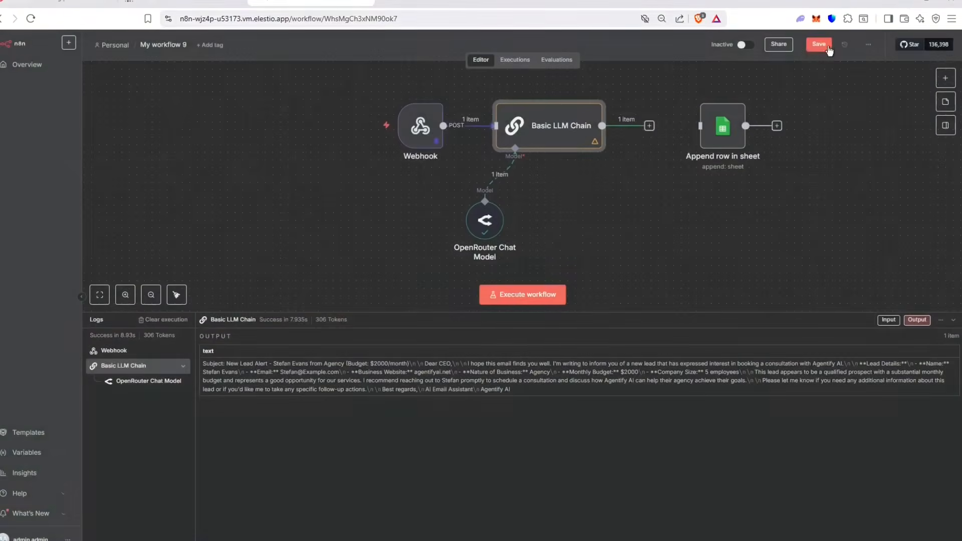
double_click(553, 123)
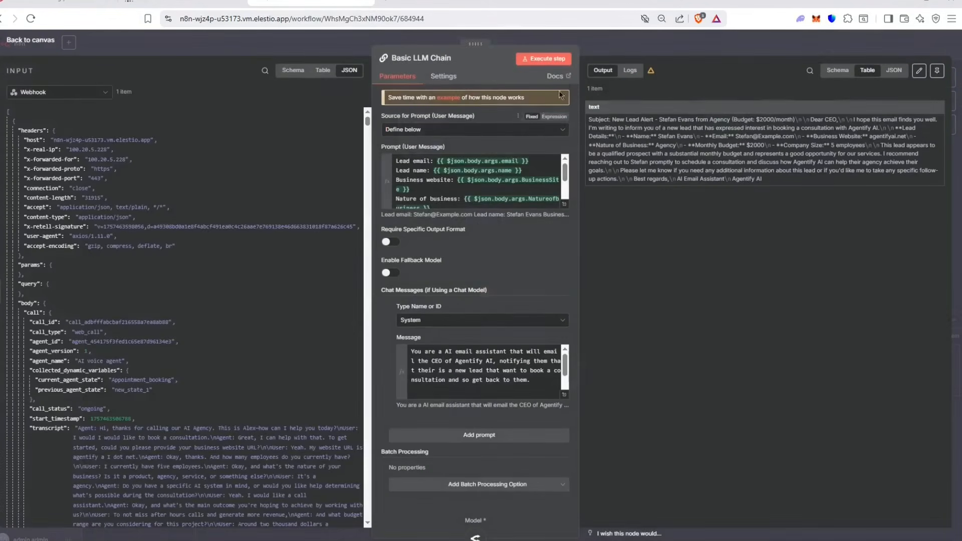
left_click_drag(709, 120, 729, 121)
left_click(728, 121)
left_click(554, 59)
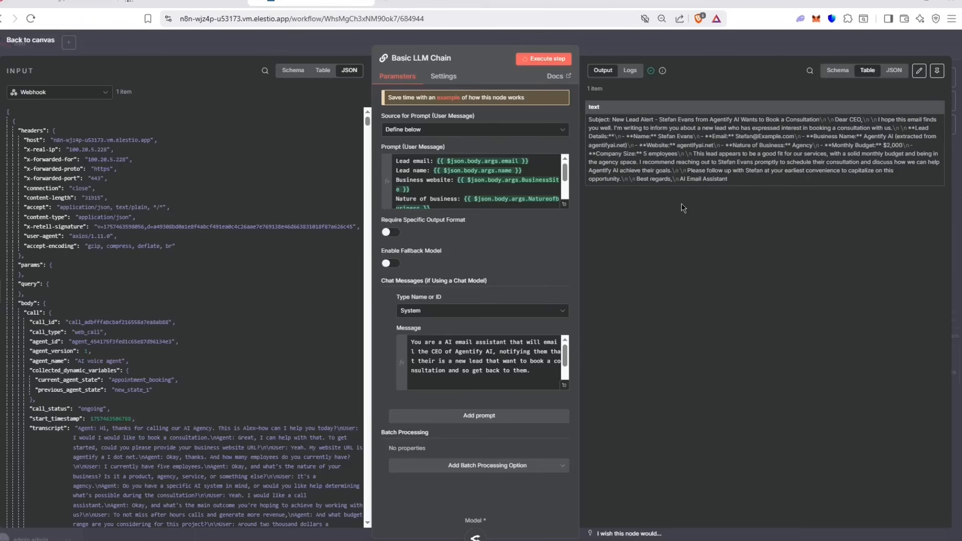
left_click_drag(673, 120, 739, 121)
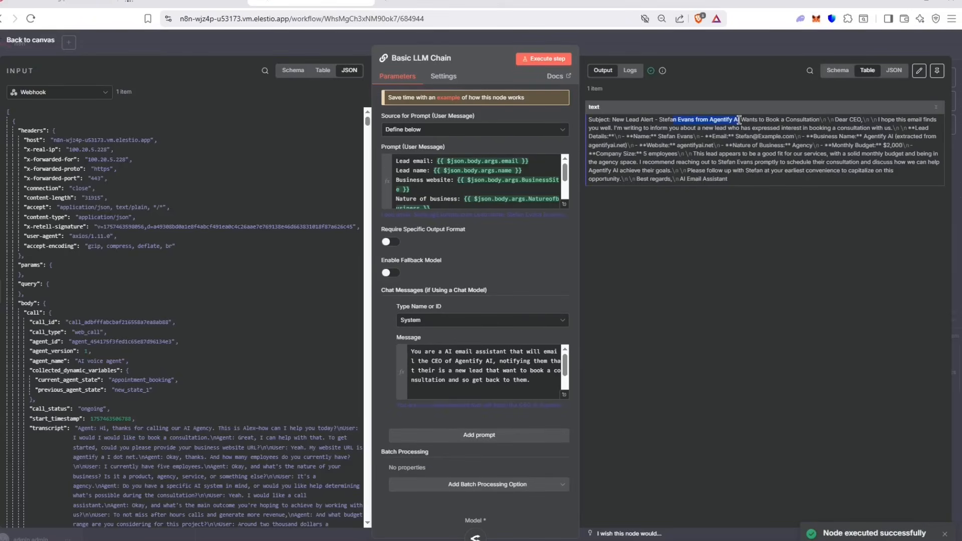
Step: Move the Append row in sheet node further right and save the workflow
left_click(674, 41)
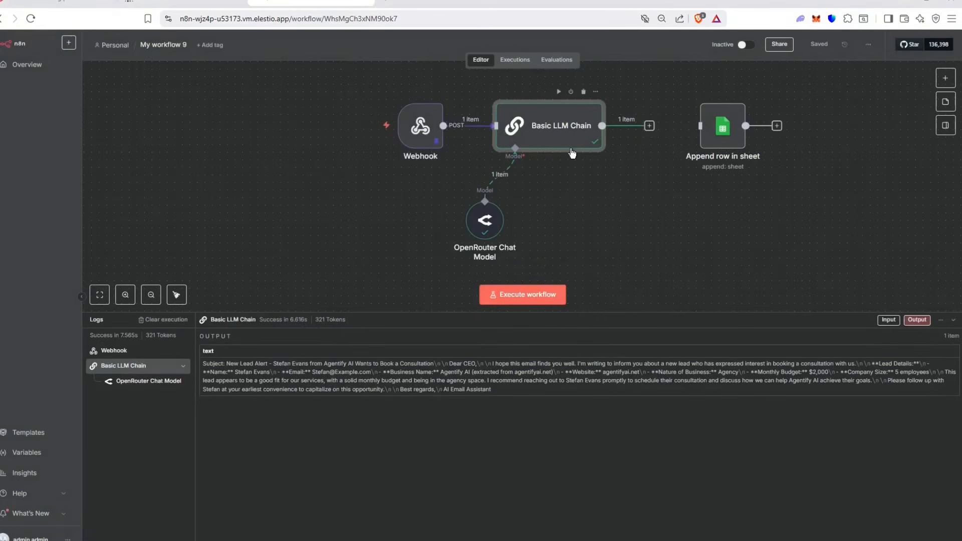
left_click_drag(729, 135, 790, 136)
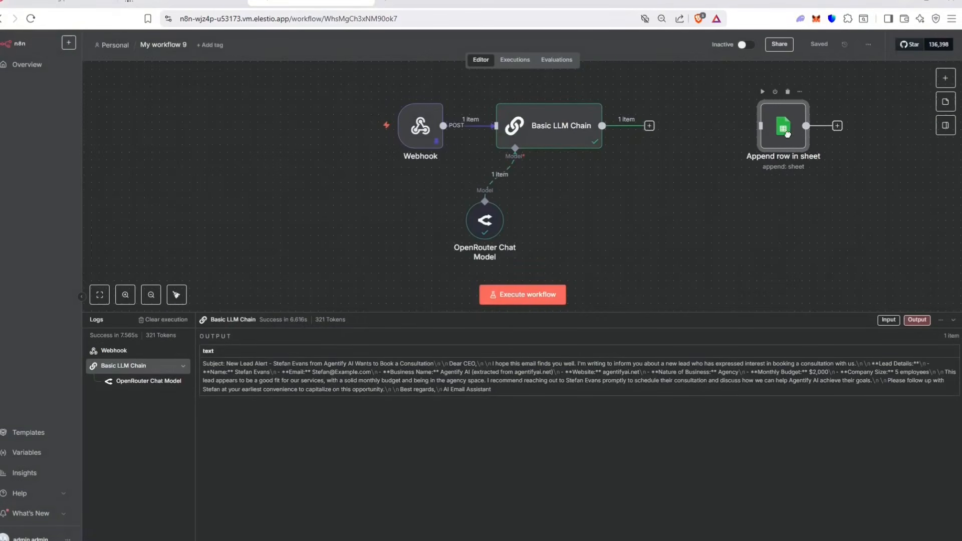
left_click(817, 42)
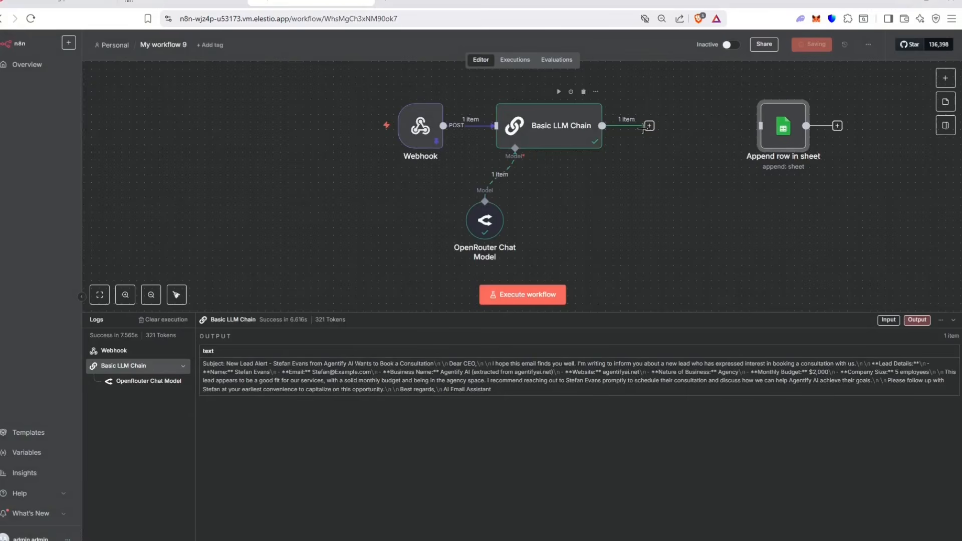
Step: Add a Gmail 'Send a message' node to the workflow
left_click(944, 77)
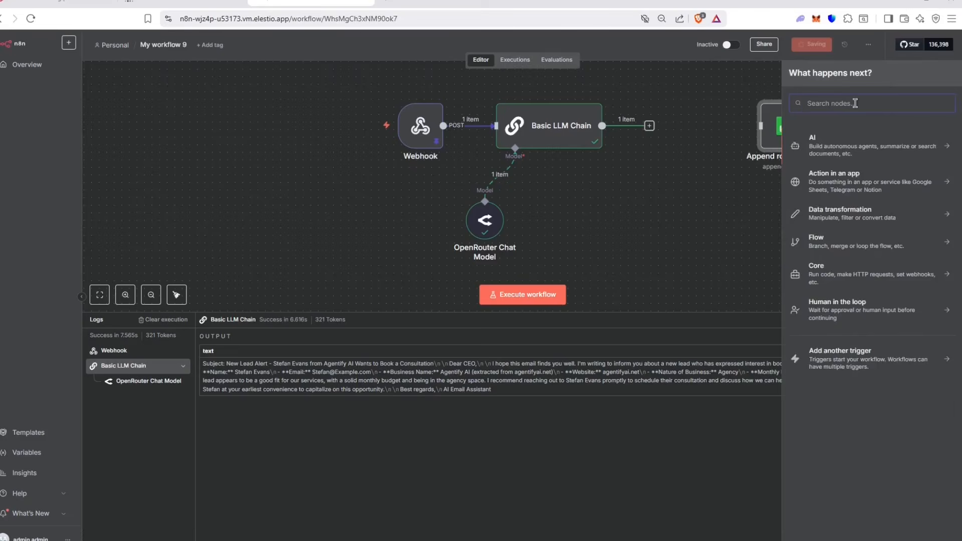
type("gmal")
left_click(813, 140)
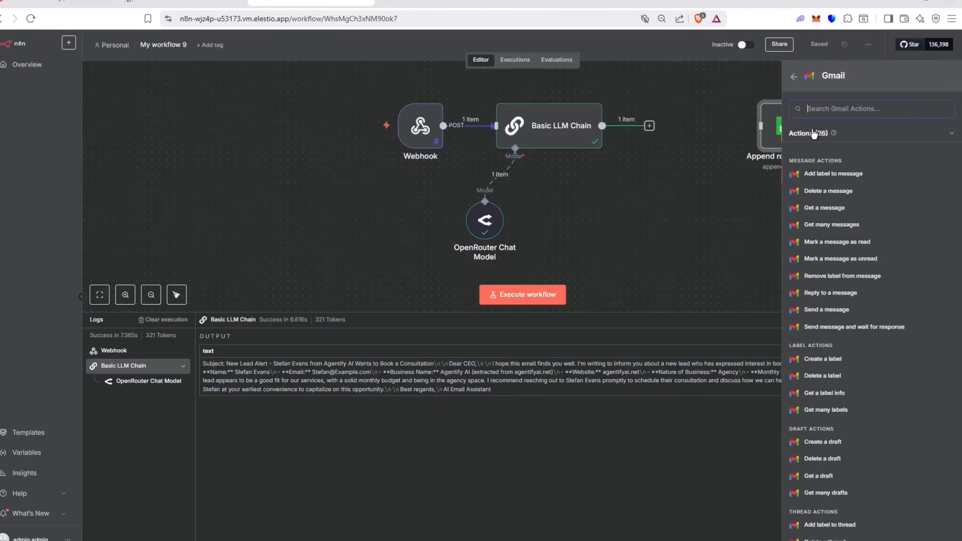
left_click(836, 310)
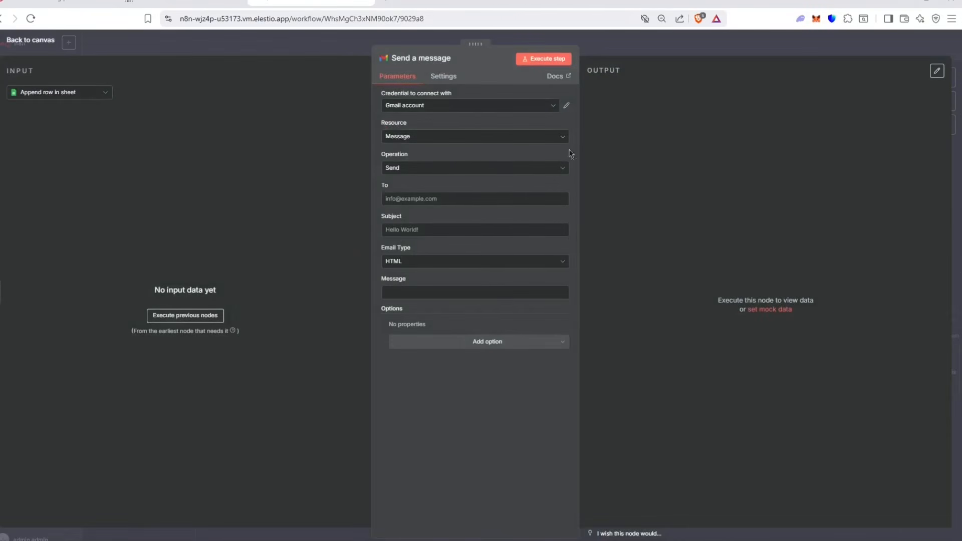
left_click(416, 198)
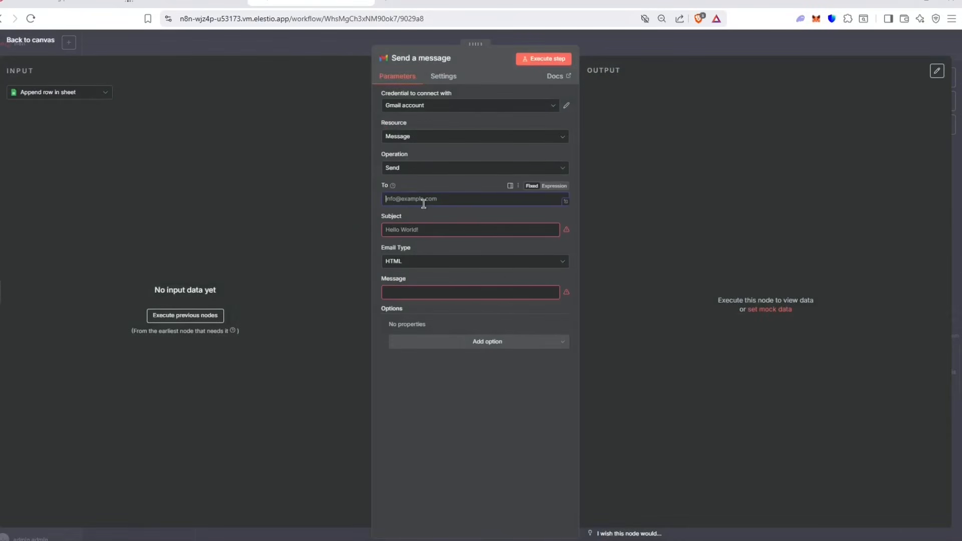
left_click(432, 228)
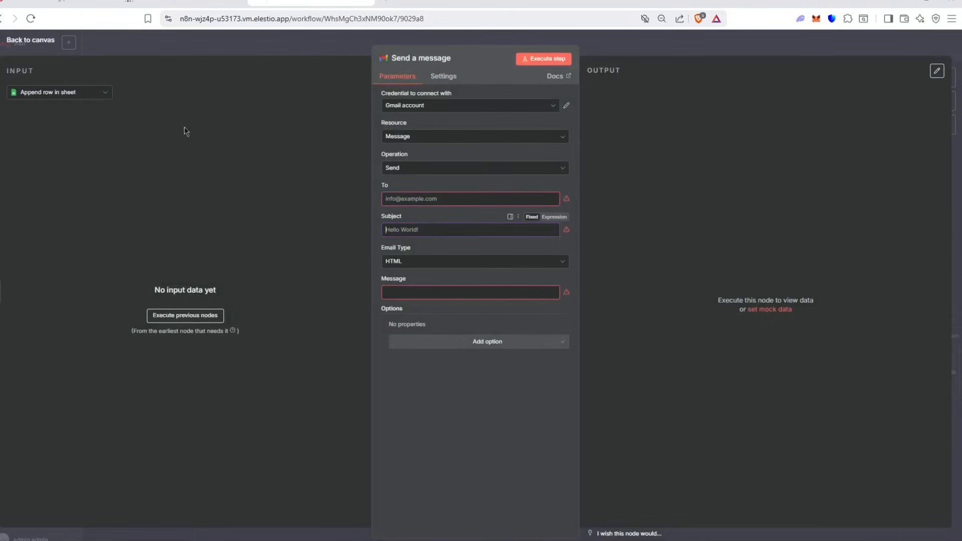
left_click(229, 38)
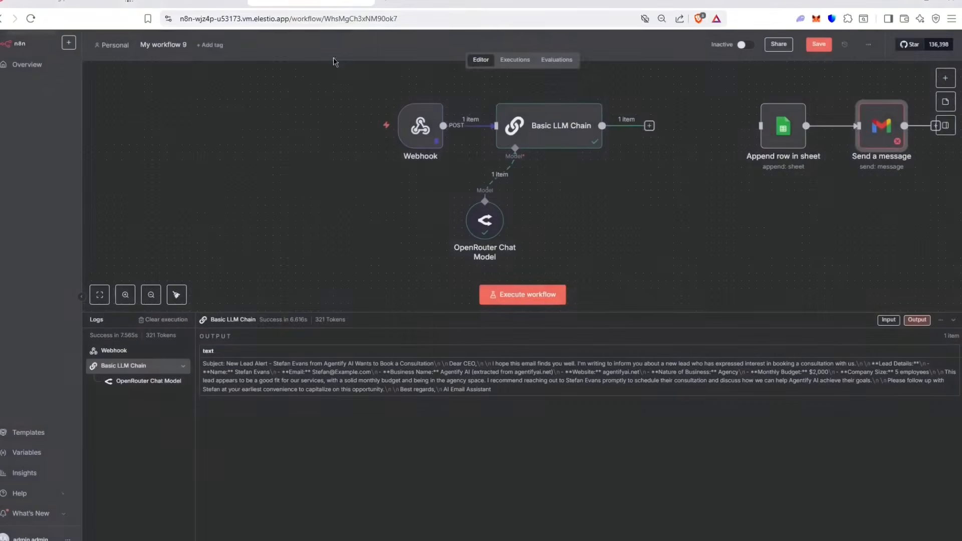
Step: Place Send a message after Basic LLM Chain and enter the lead's e-mail address as recipient
left_click_drag(877, 131, 672, 121)
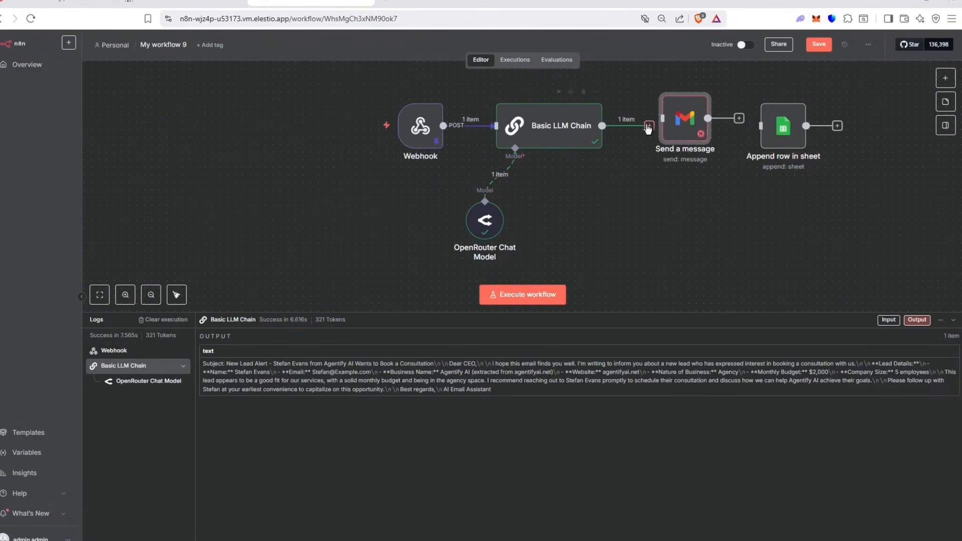
double_click(673, 120)
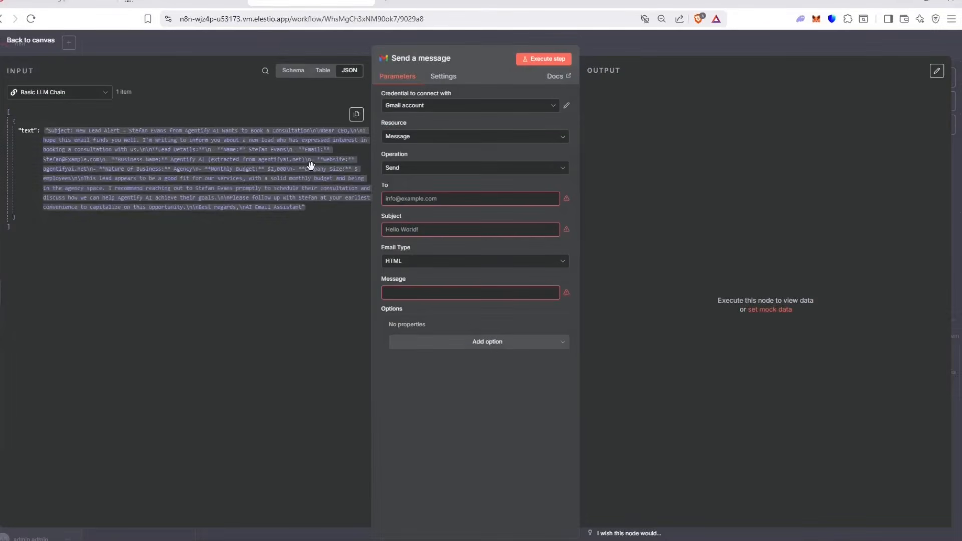
left_click_drag(309, 214, 65, 137)
left_click(65, 137)
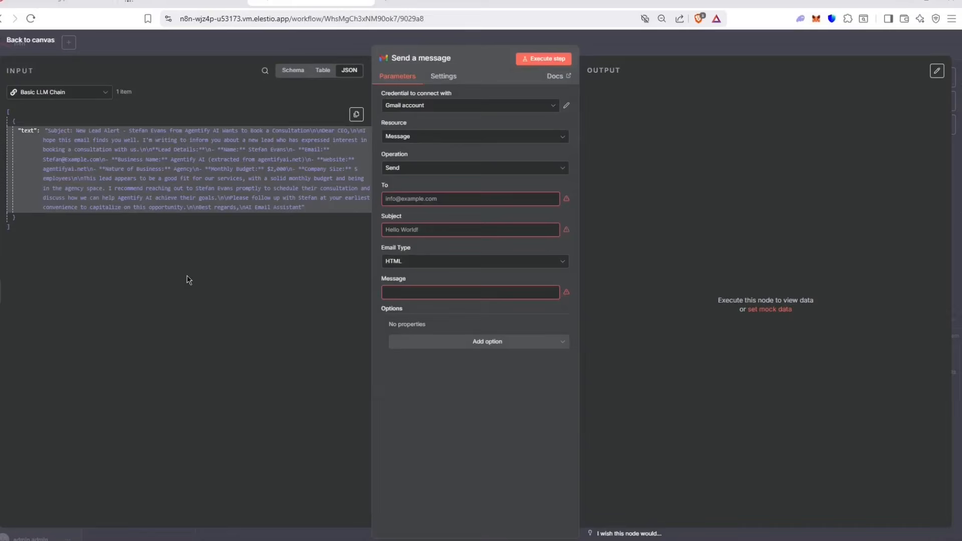
left_click(394, 230)
left_click(388, 292)
left_click(422, 201)
type("stefan@example.com")
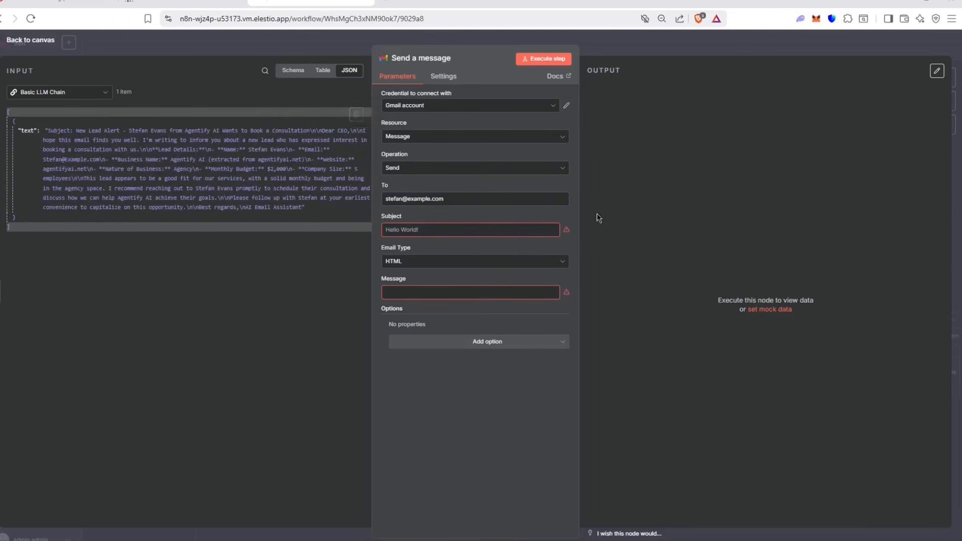
key("Escape")
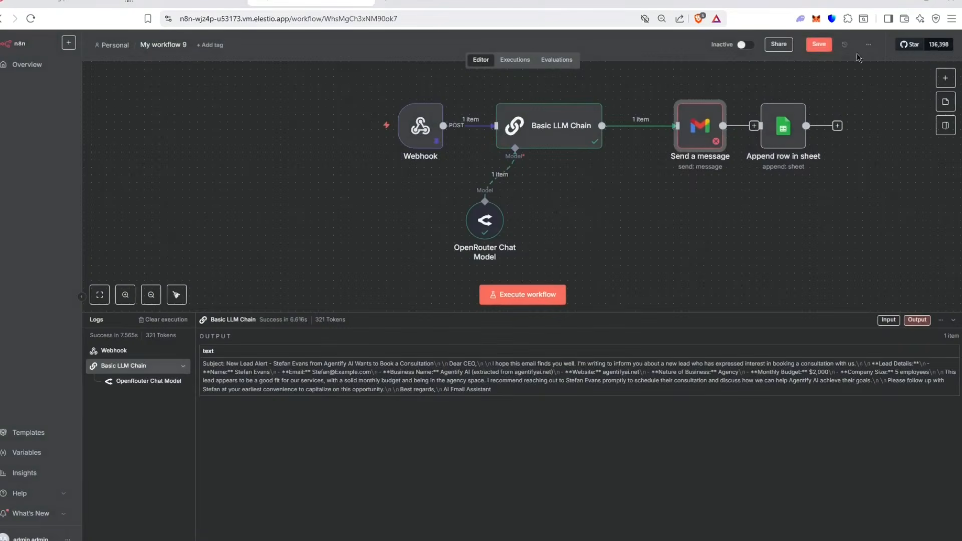
Step: Require a specific output format on the Basic LLM Chain and attach a Structured Output Parser
double_click(573, 139)
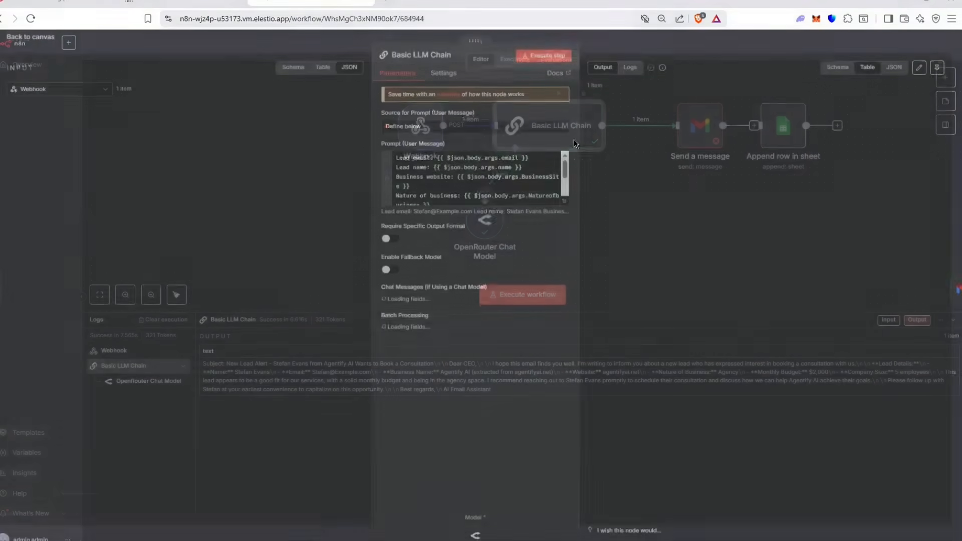
left_click(388, 241)
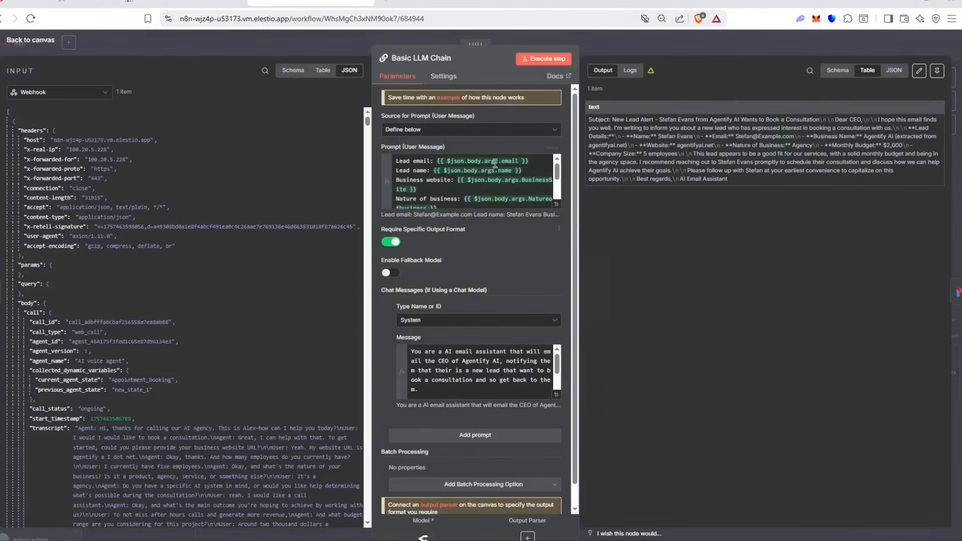
left_click(651, 49)
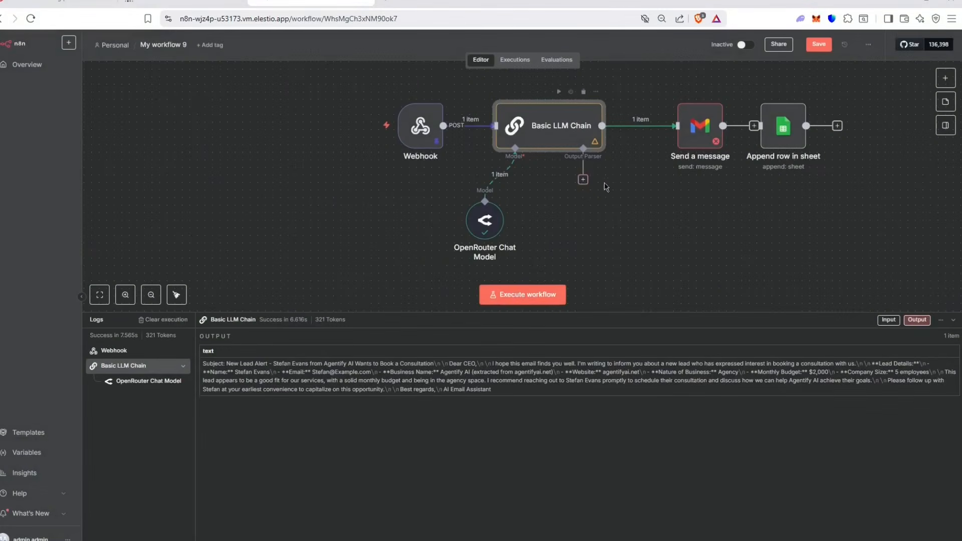
left_click(583, 181)
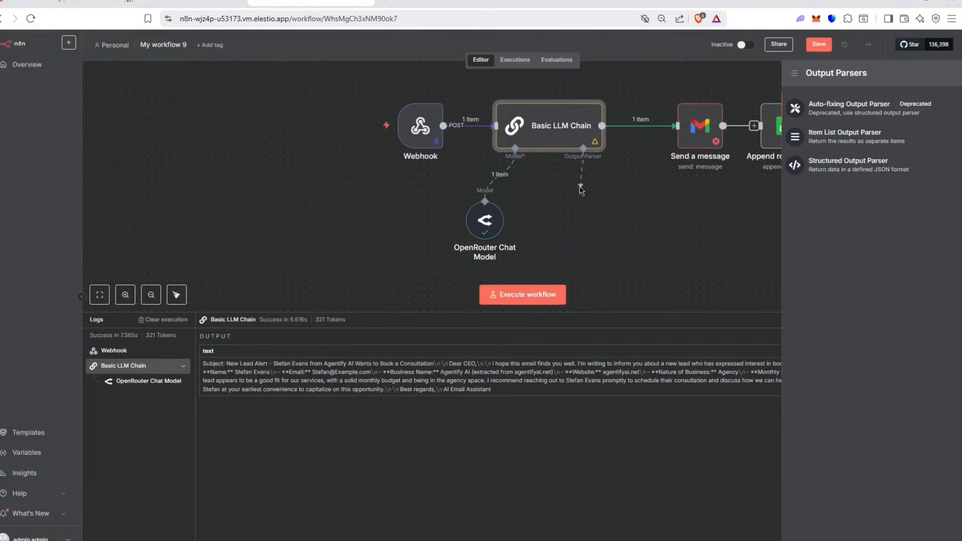
left_click(583, 181)
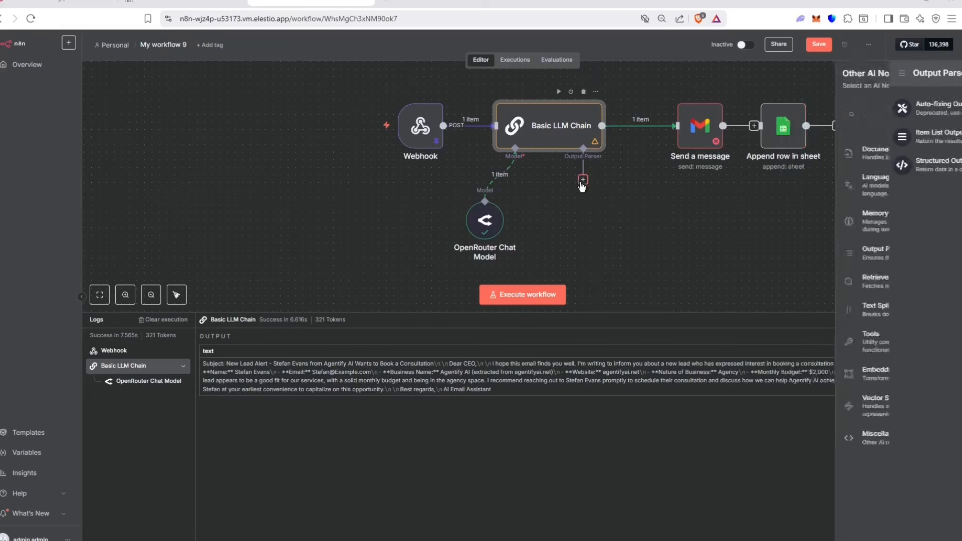
left_click(866, 166)
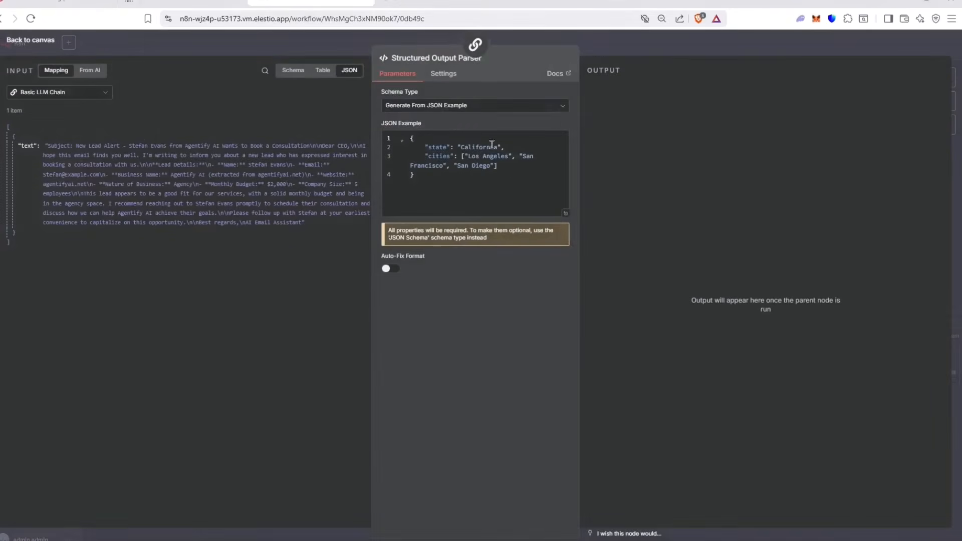
Step: Replace the parser's JSON example with {"Subject": "", "Text": ""}
left_click_drag(519, 166, 432, 147)
key("BackSpace")
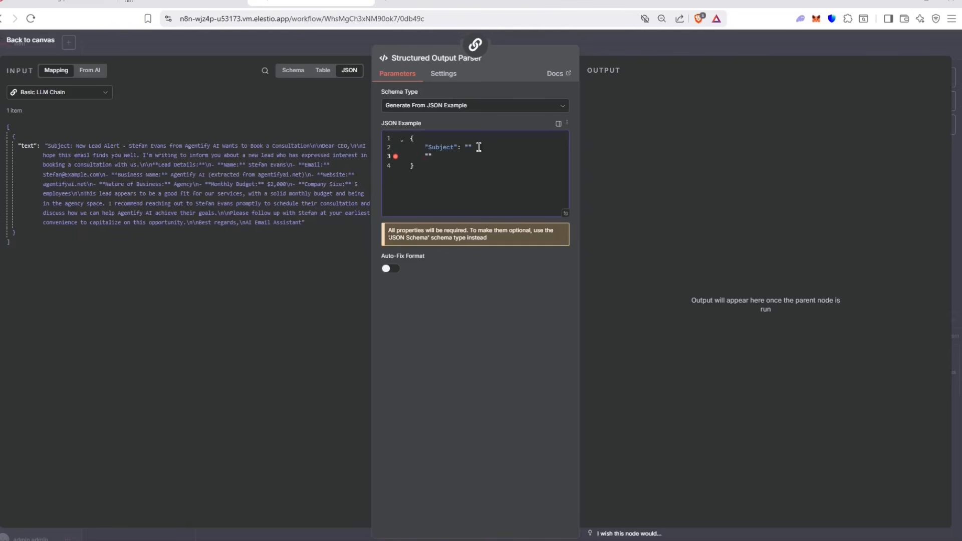
left_click(427, 155)
left_click_drag(473, 186, 416, 144)
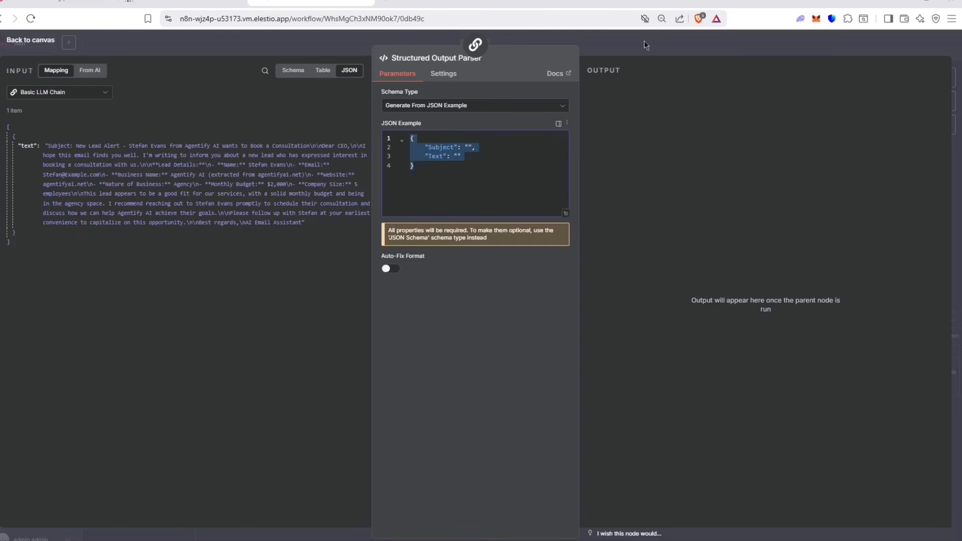
left_click(659, 39)
Step: Save the workflow and rerun the Basic LLM Chain with the output parser attached
left_click(802, 48)
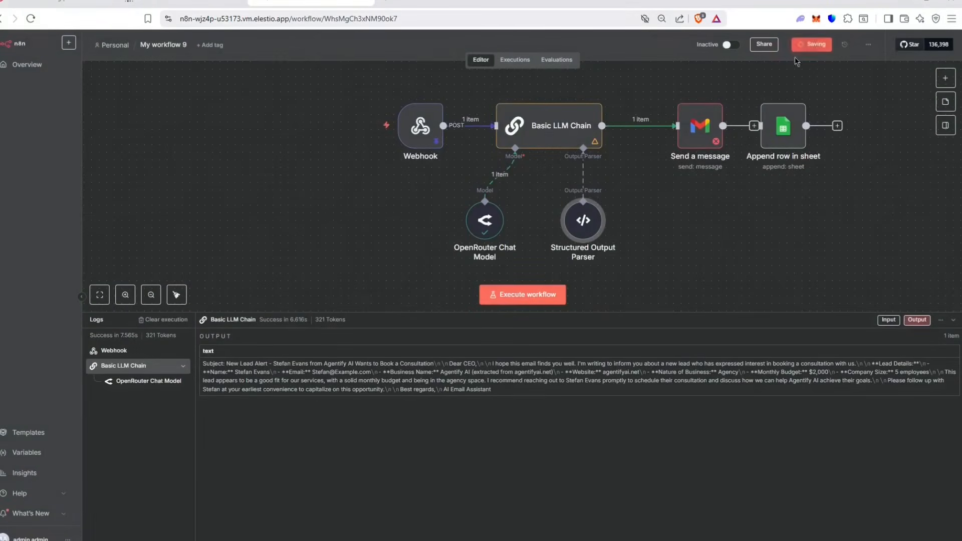
double_click(584, 125)
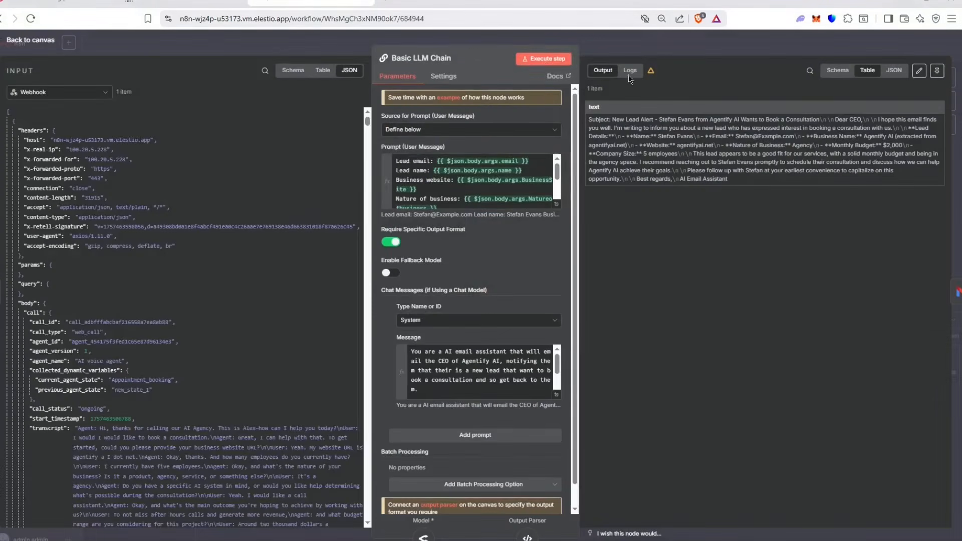
left_click(546, 57)
left_click(604, 47)
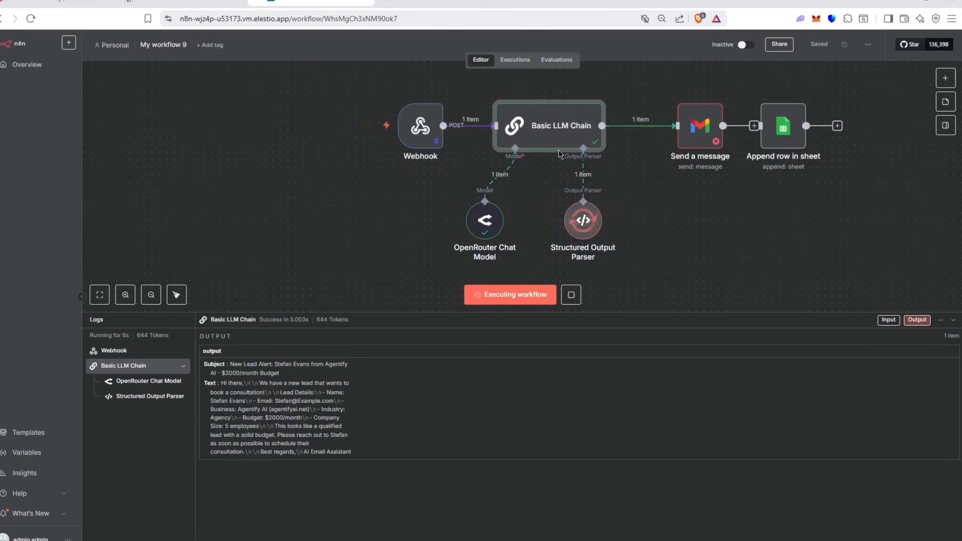
Step: Map output.Subject to the Gmail subject, set Email Type to Text, and map output.Text to Message
double_click(699, 125)
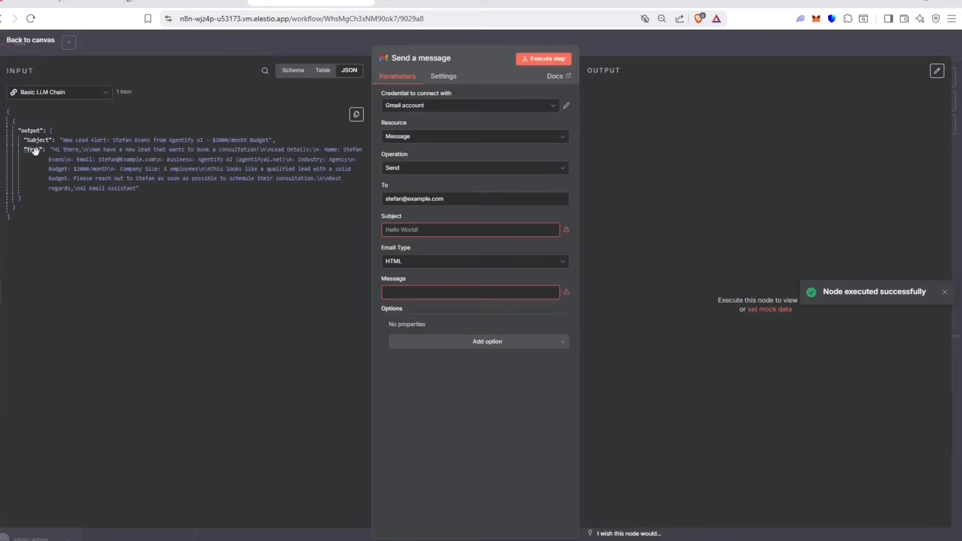
left_click_drag(36, 139, 444, 230)
left_click(316, 275)
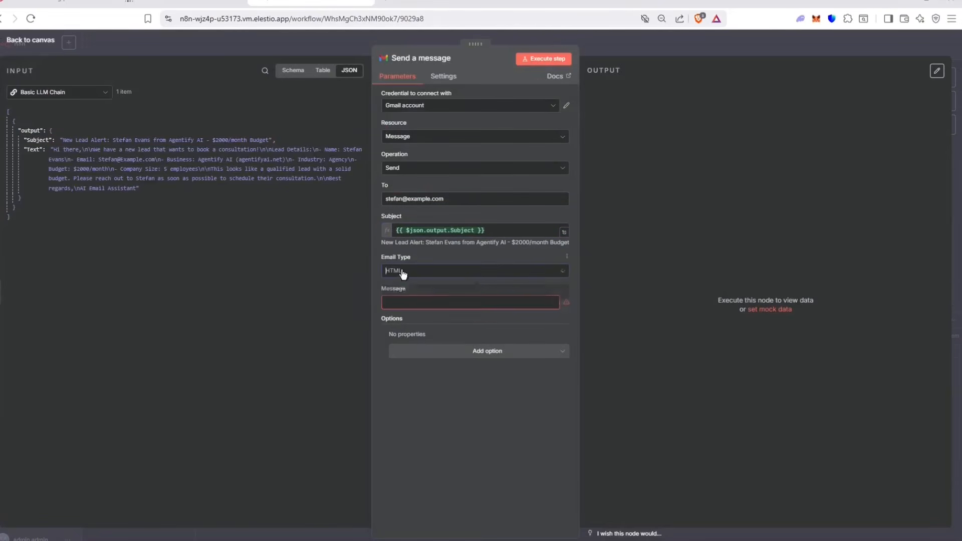
left_click(404, 291)
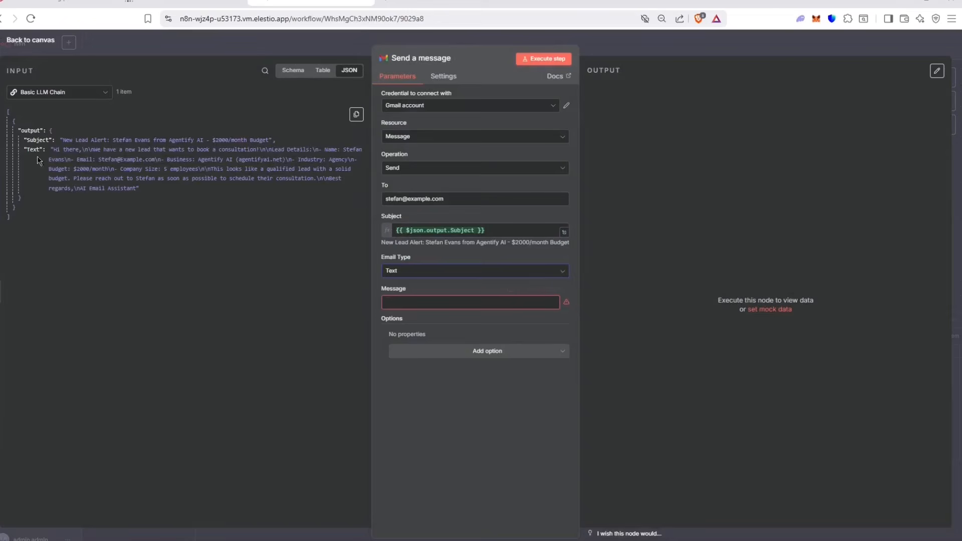
left_click_drag(33, 150, 436, 302)
scroll(524, 350, "down", 3)
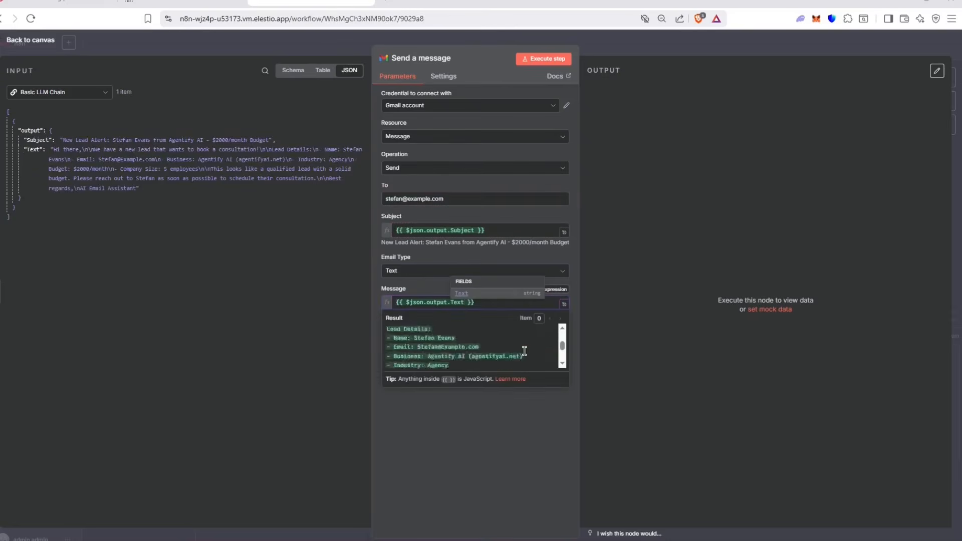
left_click(605, 148)
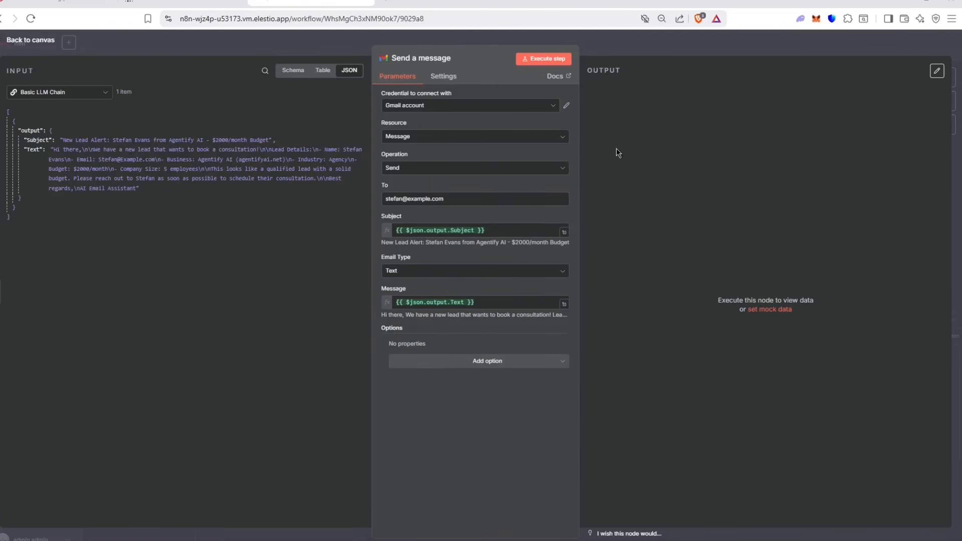
key("Escape")
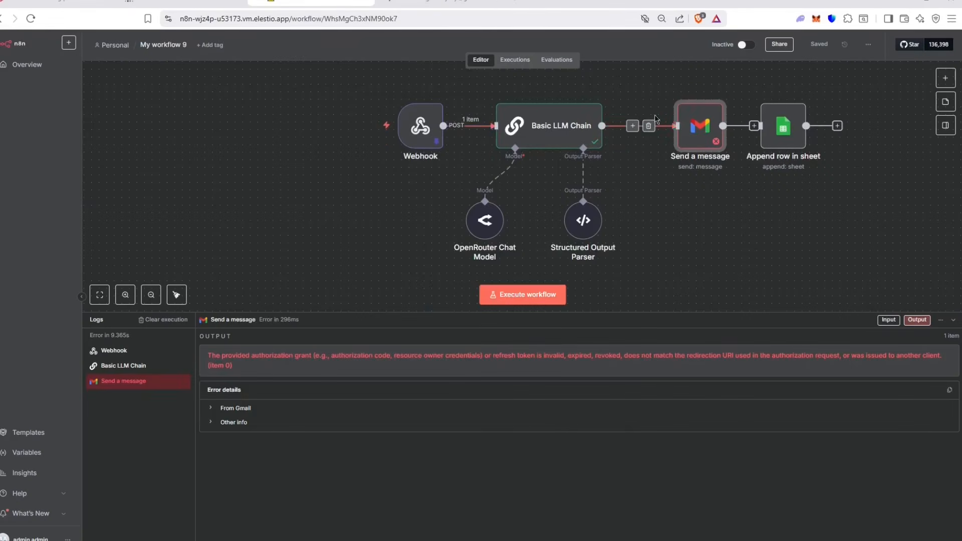
left_click_drag(694, 157, 678, 165)
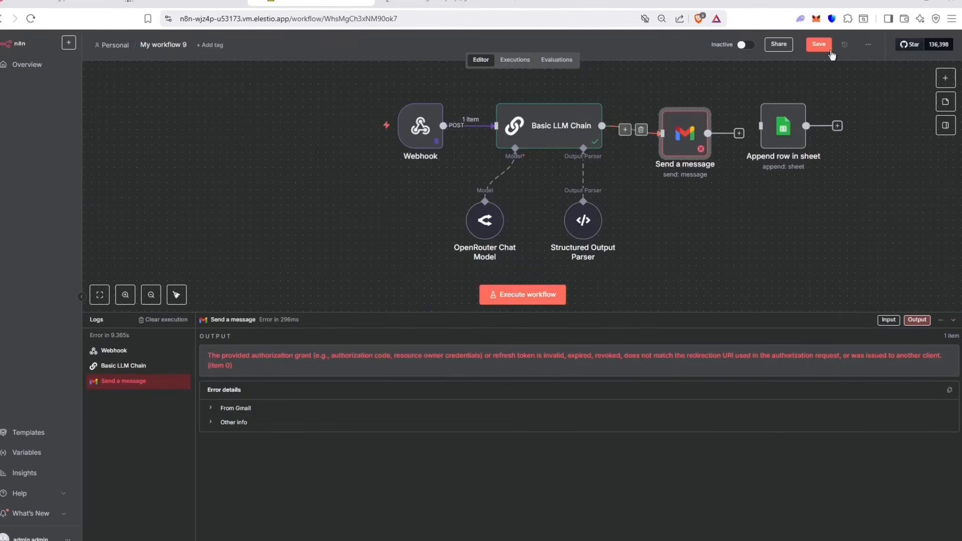
key("ctrl+s")
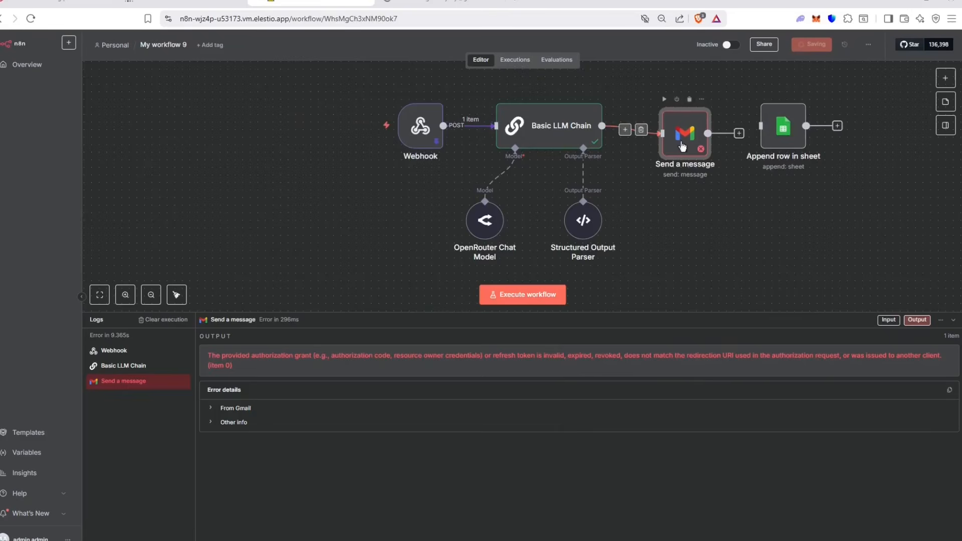
left_click_drag(686, 138, 693, 131)
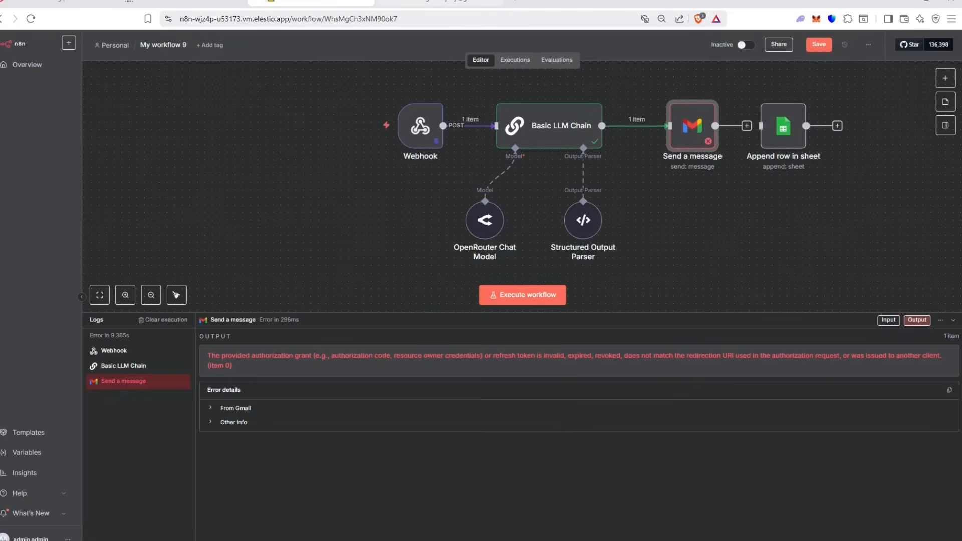
mouse_move(353, 146)
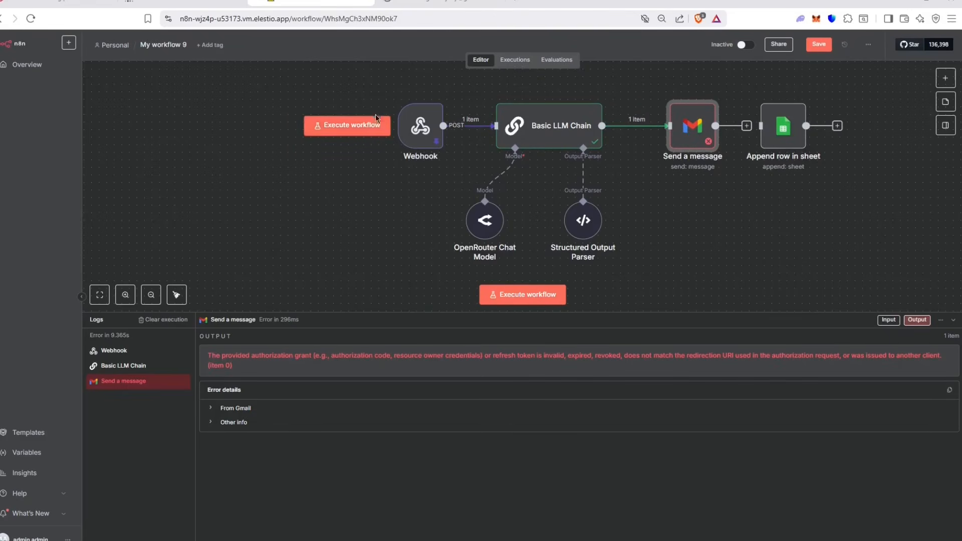
left_click(439, 1)
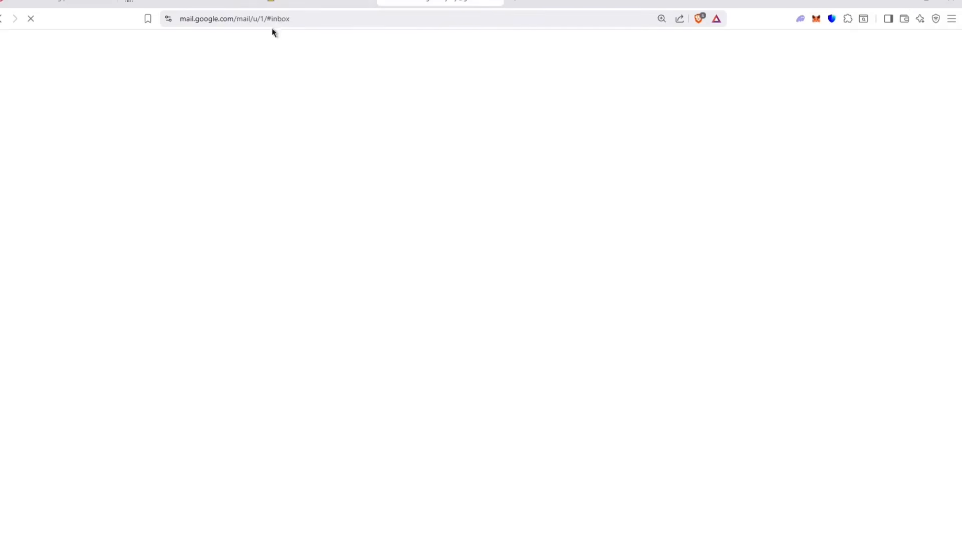
left_click(274, 2)
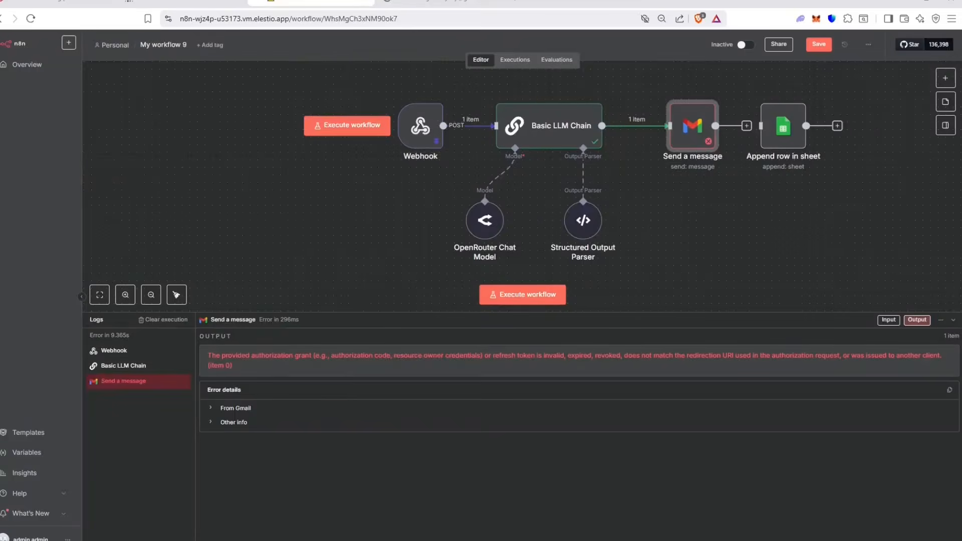
double_click(702, 135)
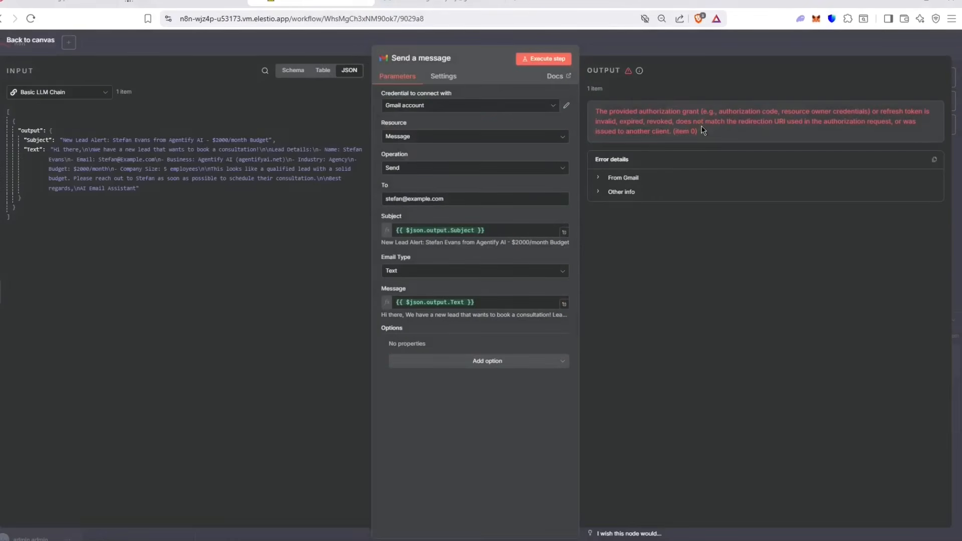
left_click(654, 43)
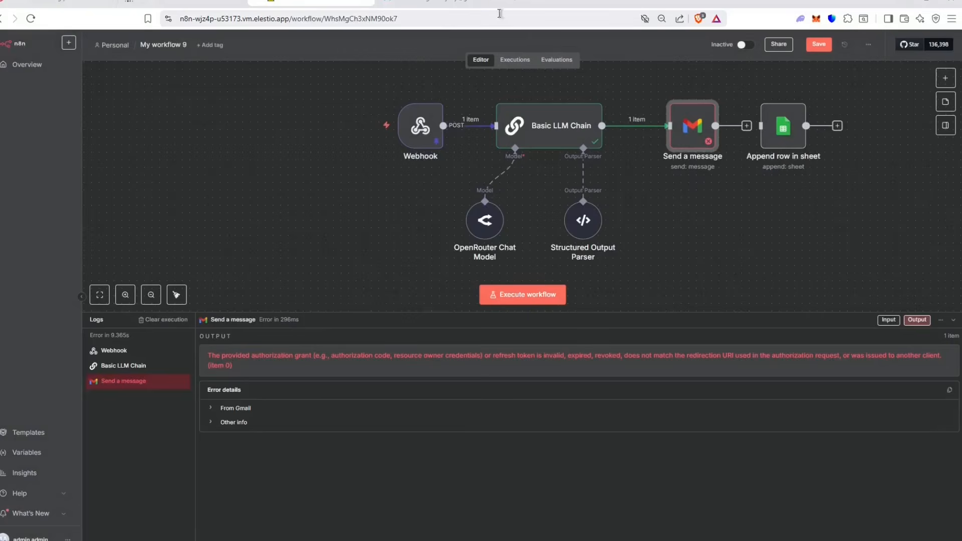
Step: Select all 34 conversations in Gmail's Sent folder and move them to Trash
left_click(452, 2)
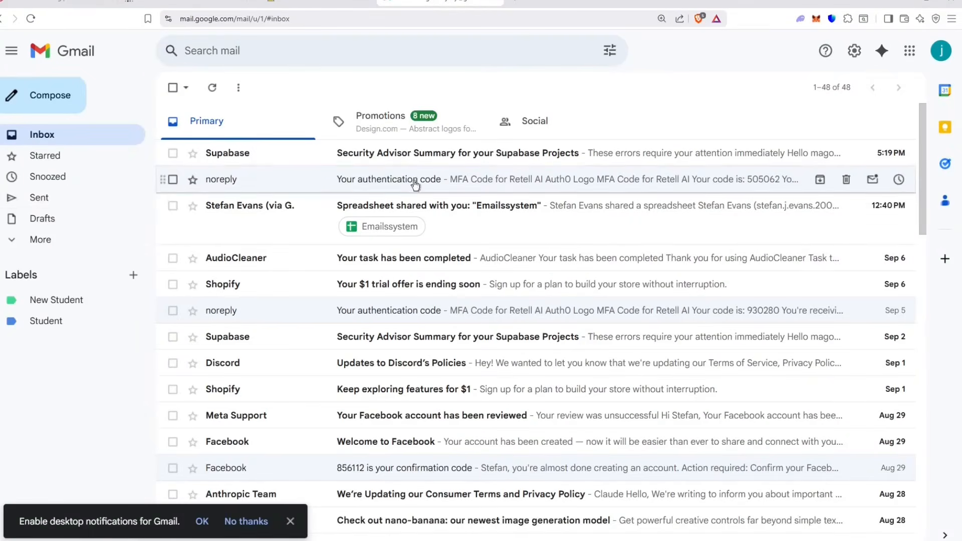
left_click(58, 204)
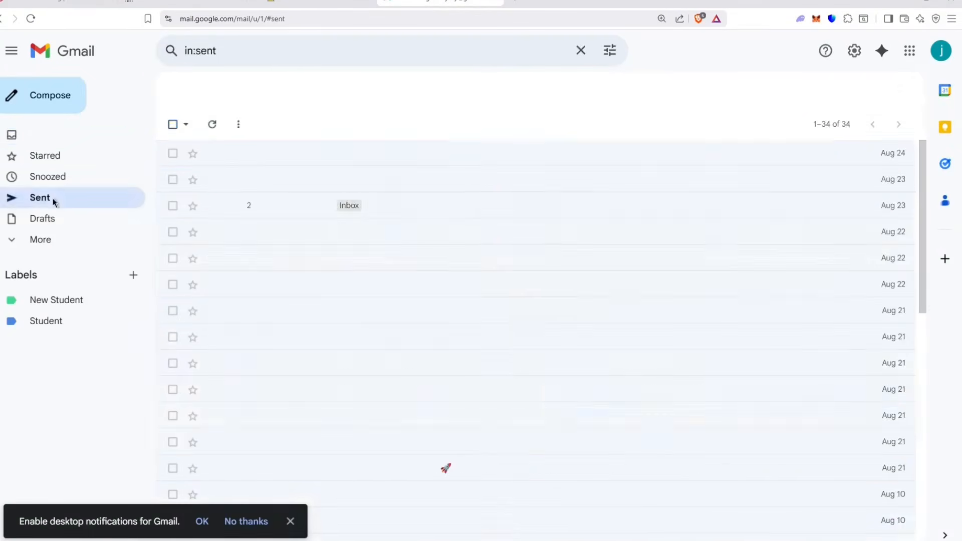
left_click(169, 155)
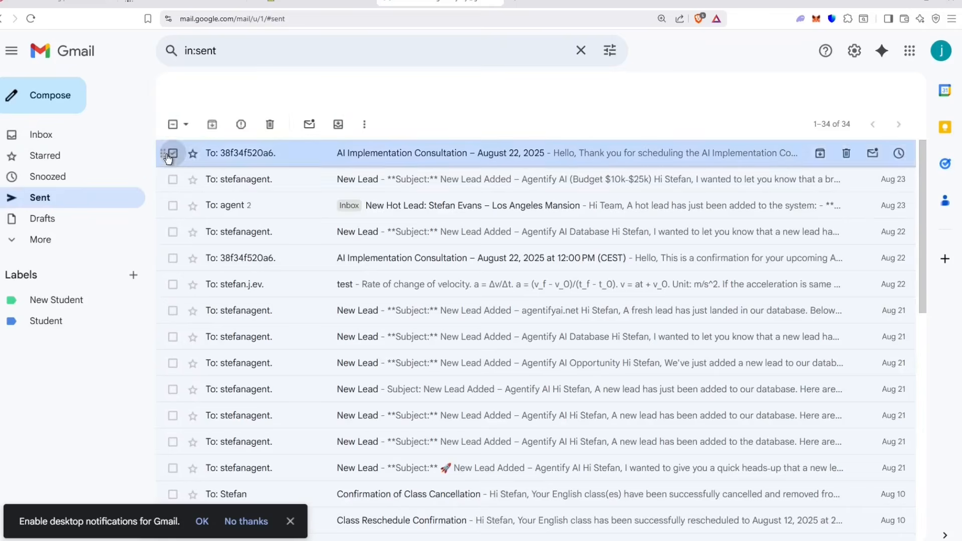
left_click(172, 125)
left_click(171, 124)
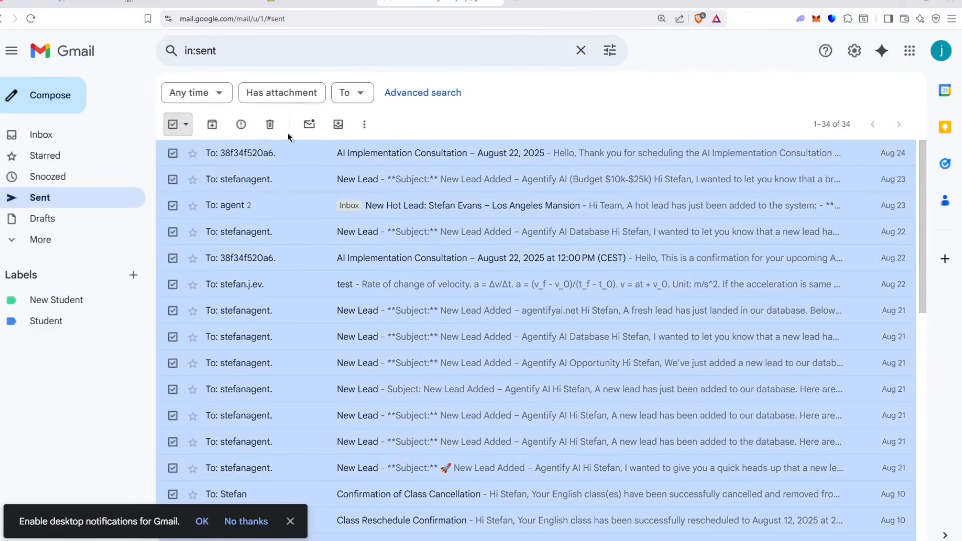
left_click(270, 124)
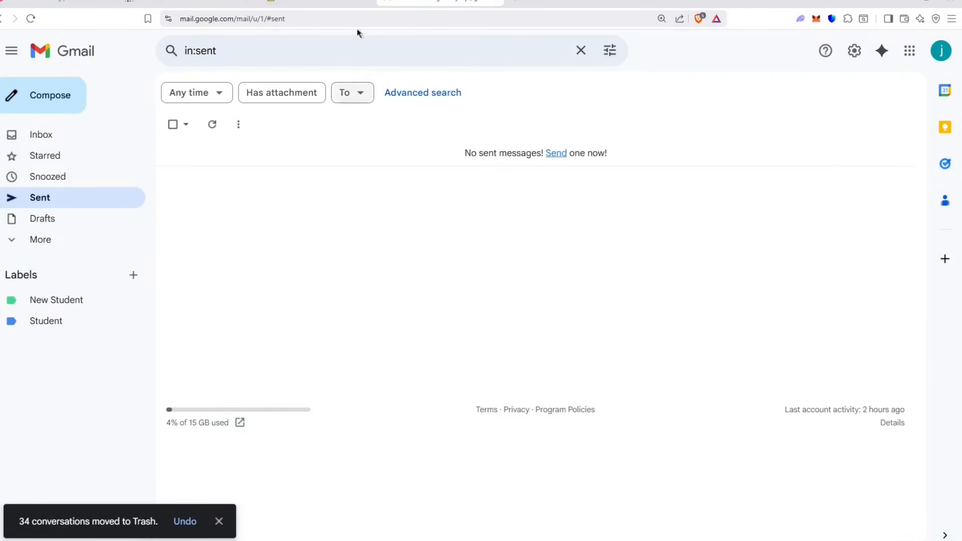
left_click(311, 3)
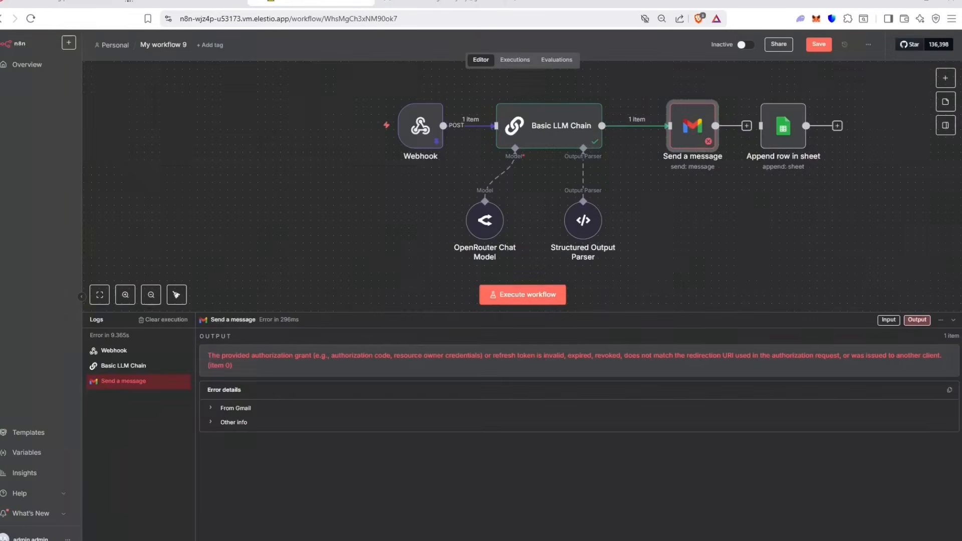
Step: Execute the full workflow so the Gmail step sends the lead email, then switch to Gmail
left_click(530, 298)
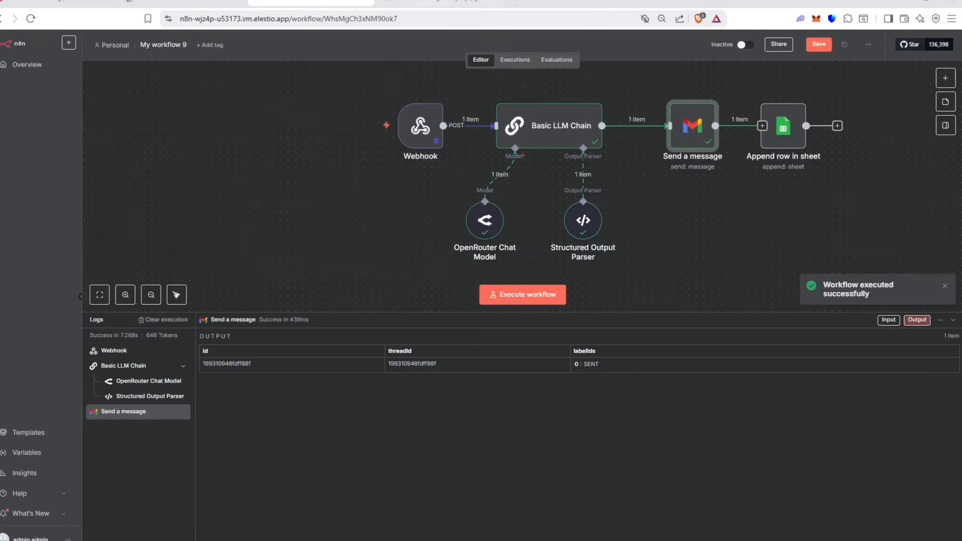
left_click(460, 2)
Step: Open the sent New Lead Alert email and review its greeting, lead details, signature and n8n footer
left_click(232, 150)
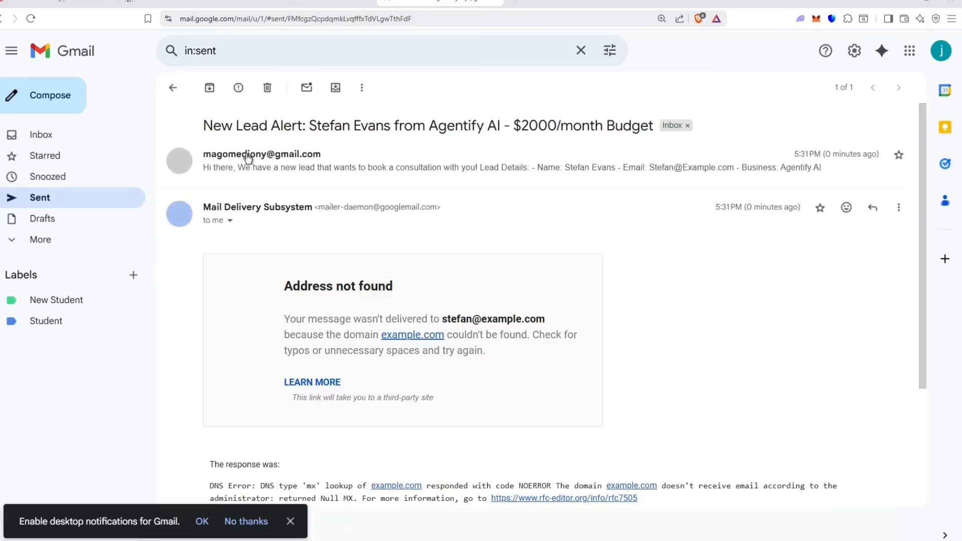
scroll(321, 183, "down", 6)
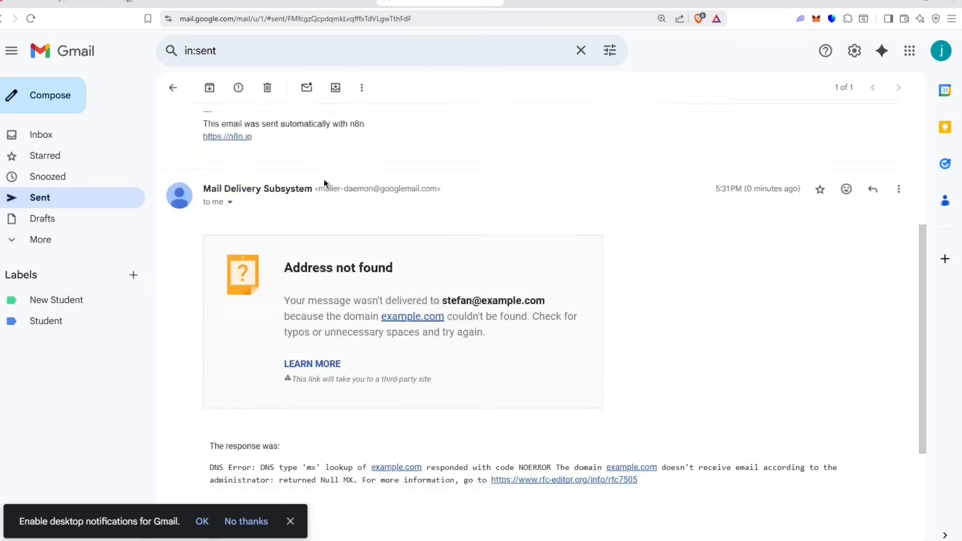
scroll(451, 326, "up", 7)
left_click_drag(204, 188, 212, 212)
left_click_drag(303, 213, 306, 211)
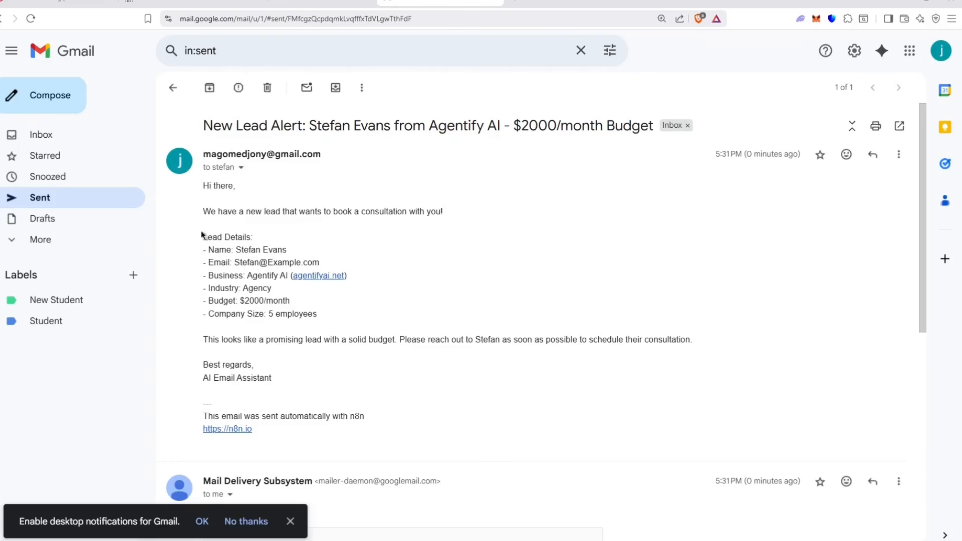
left_click_drag(202, 235, 318, 314)
left_click(214, 338)
left_click_drag(202, 383, 302, 386)
left_click(302, 386)
left_click_drag(284, 444, 187, 422)
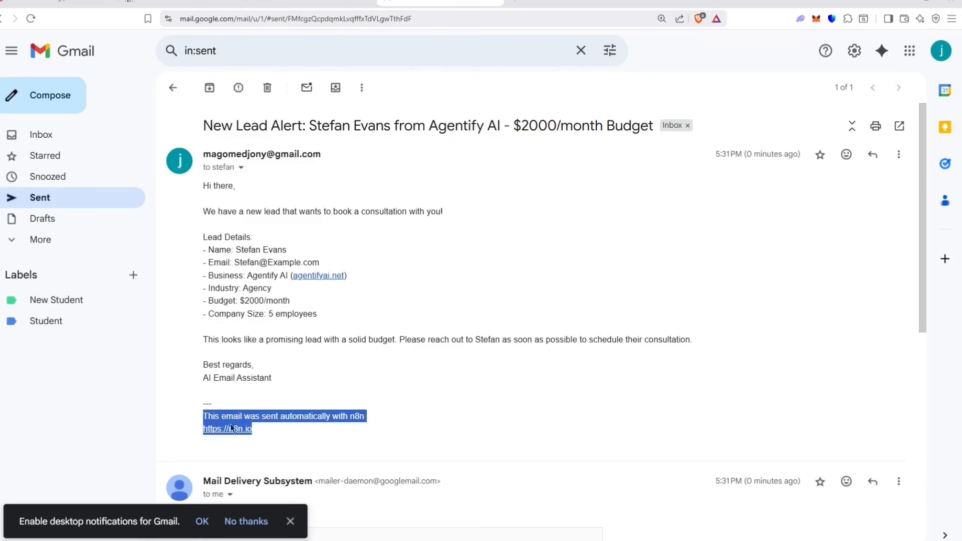
left_click(300, 4)
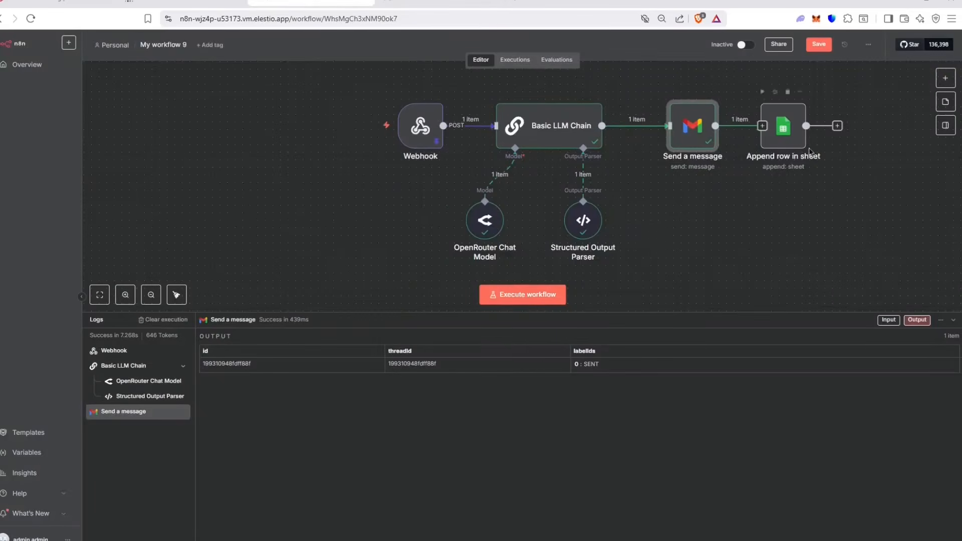
Step: Add the Append n8n Attribution option to Send a message, switched off, and realign the sheet node
double_click(709, 142)
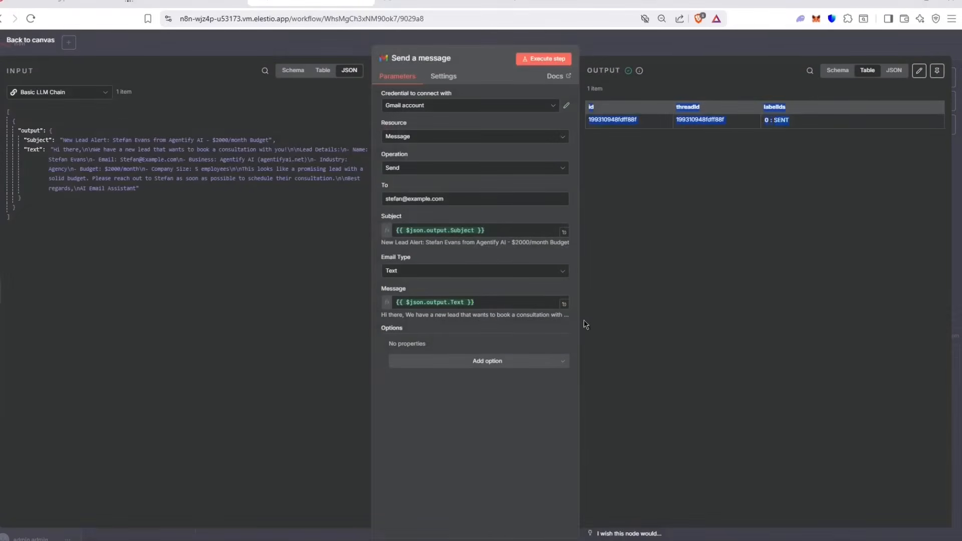
left_click(536, 362)
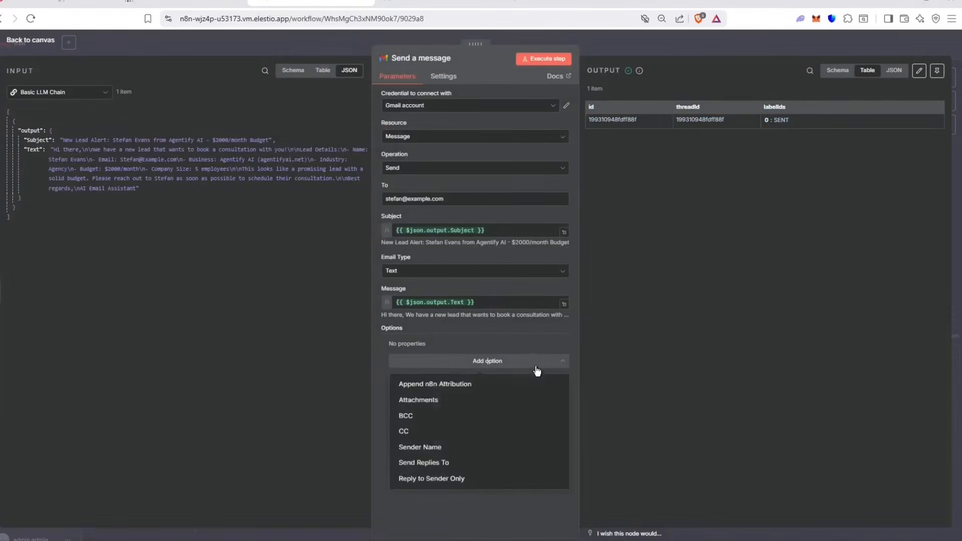
left_click(455, 385)
left_click(404, 356)
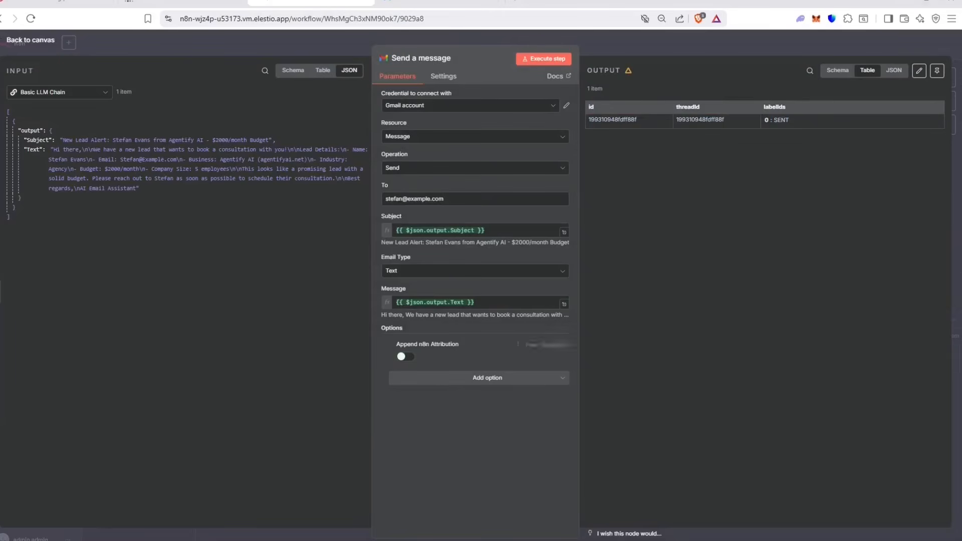
left_click(708, 44)
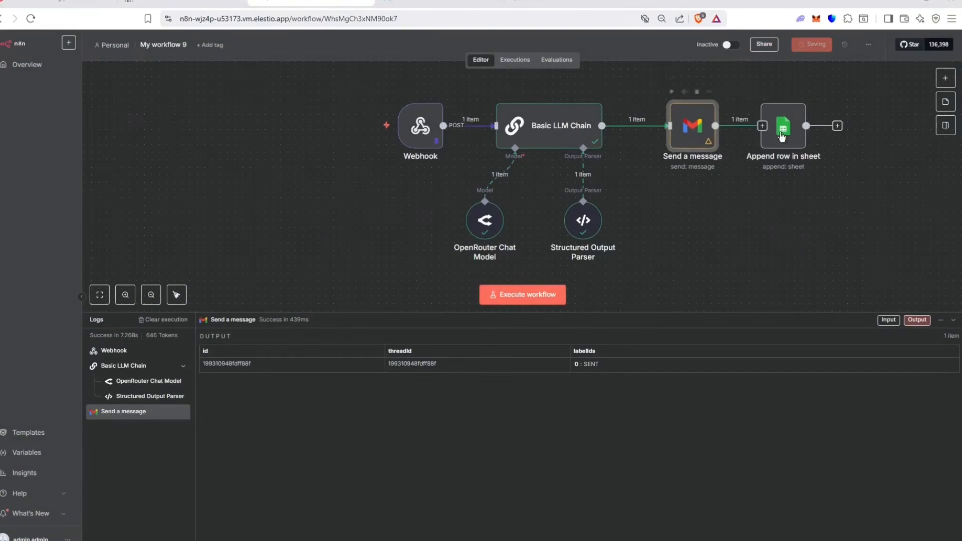
mouse_move(799, 125)
left_mouse_down()
mouse_move(784, 118)
mouse_move(778, 129)
mouse_move(789, 127)
left_mouse_up()
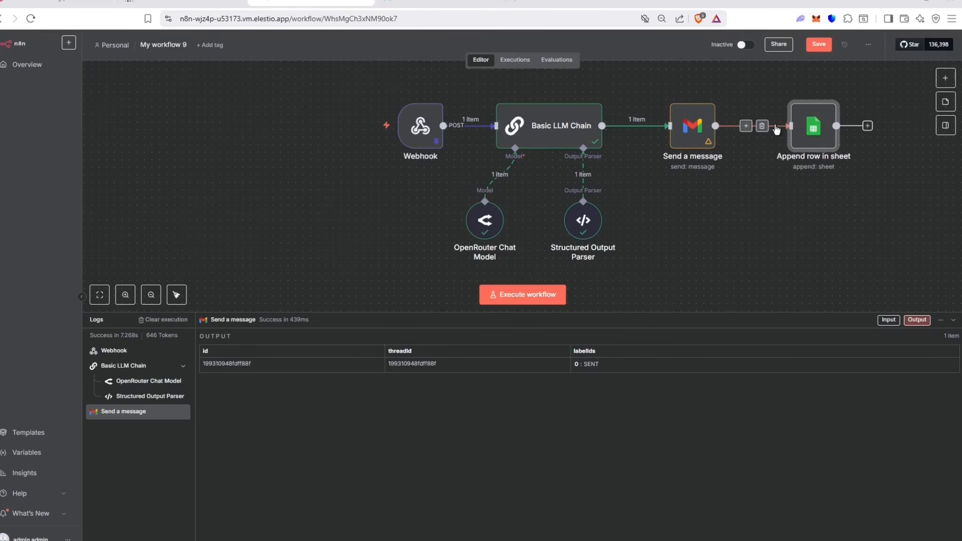
Step: Delete the old 'Append row in sheet' node from the workflow
double_click(825, 119)
key("Escape")
mouse_move(815, 120)
left_click_drag(826, 131, 791, 107)
left_click(785, 84)
Step: Add a Google Sheets 'Append or update row in sheet' node after Send a message and load its document list
left_click(945, 78)
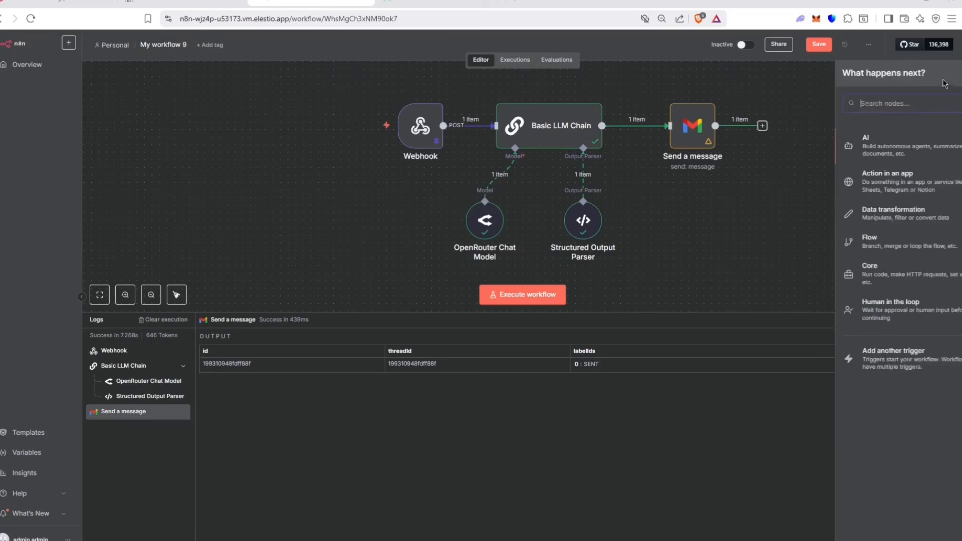
type("google shee")
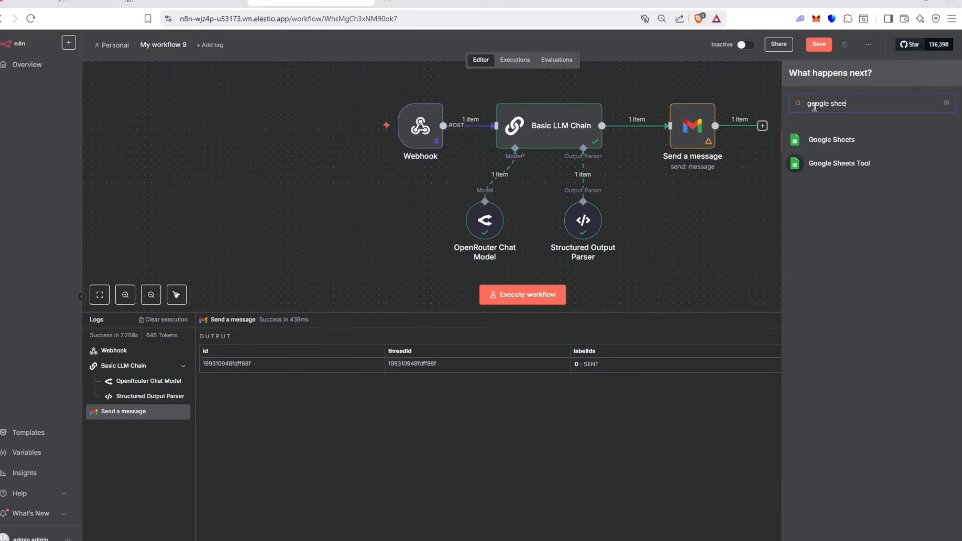
left_click(830, 146)
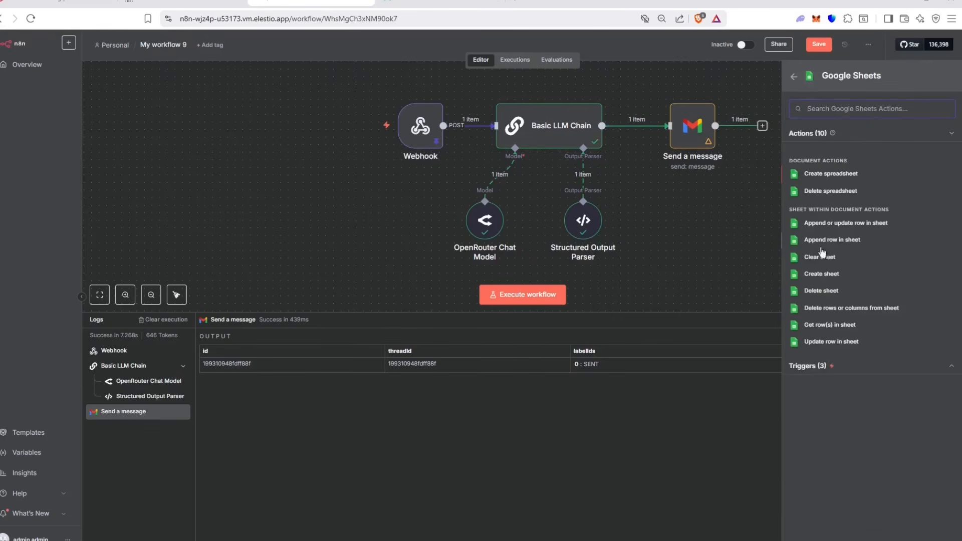
left_click(825, 223)
left_click(625, 53)
double_click(844, 156)
left_click(464, 200)
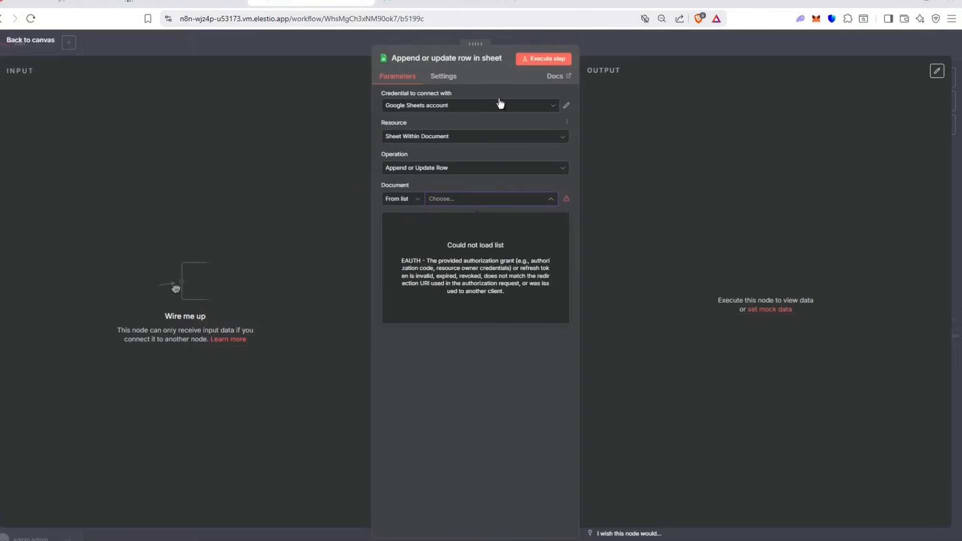
Step: Reauthorize the Google Sheets account, select 'Agentify New Leads' as the document, and open it
left_click(541, 106)
left_click(567, 106)
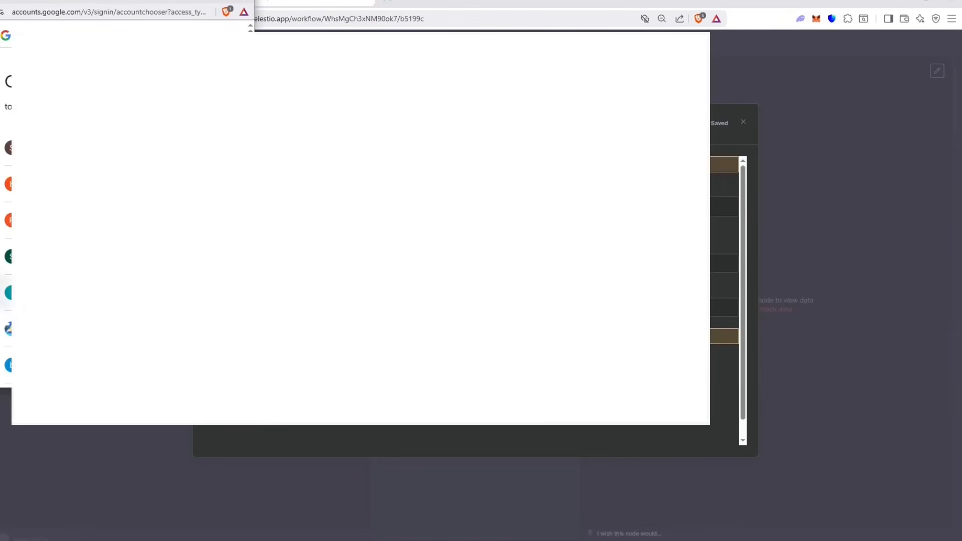
left_click(100, 292)
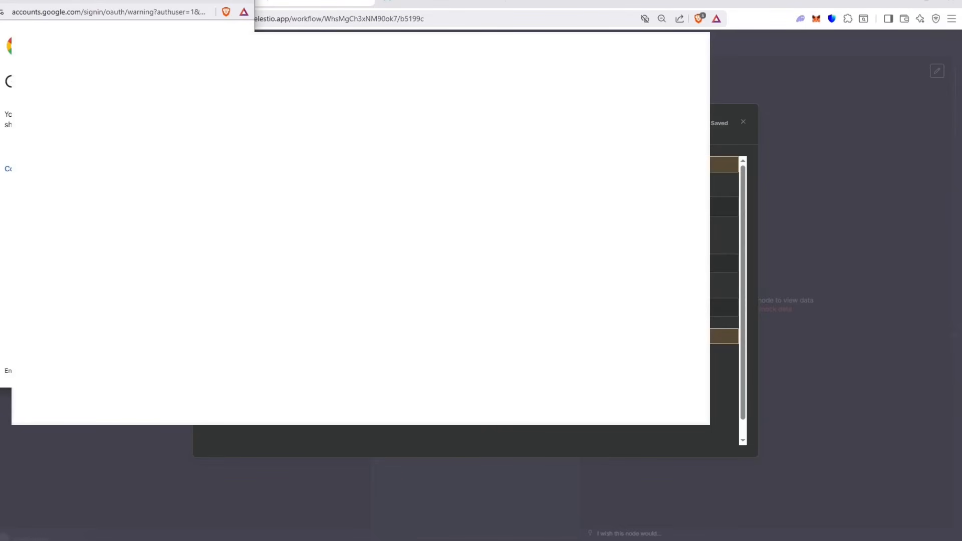
left_click(10, 169)
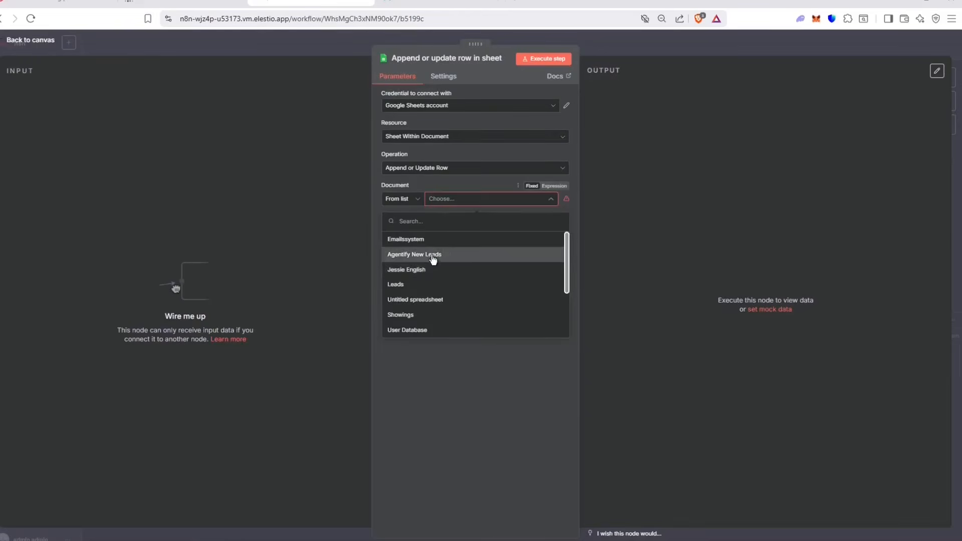
left_click(429, 254)
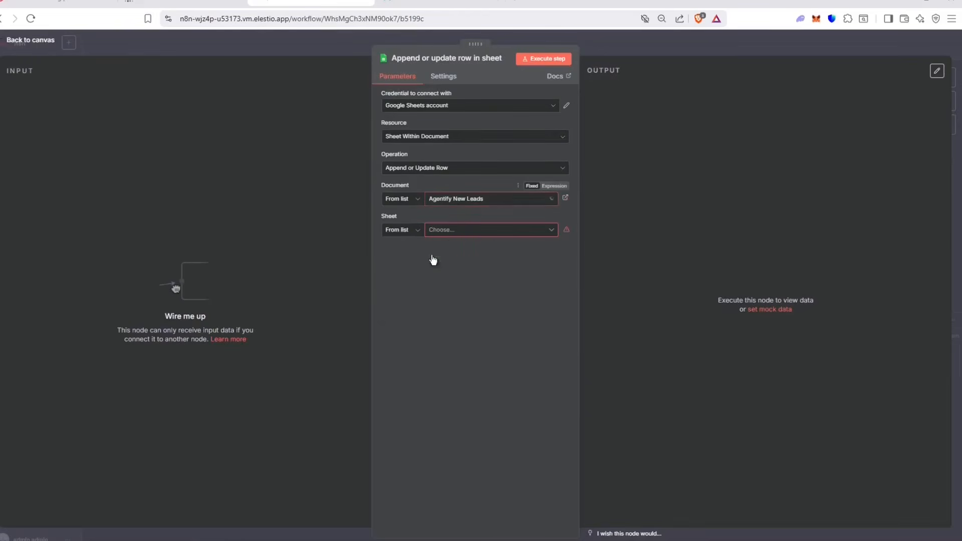
left_click(565, 197)
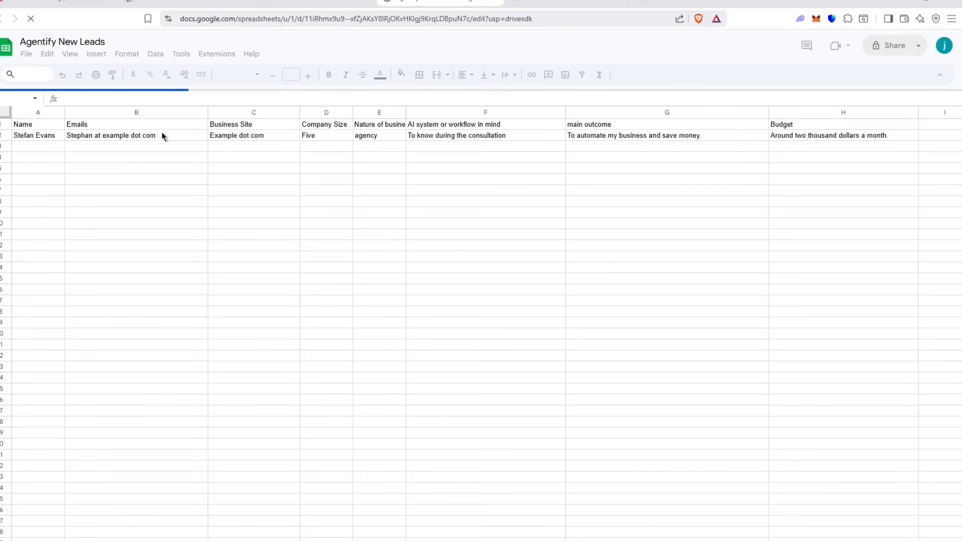
Step: Clear the sample lead in A2:H2 of Agentify New Leads, keeping only the header row
left_click_drag(22, 135, 358, 127)
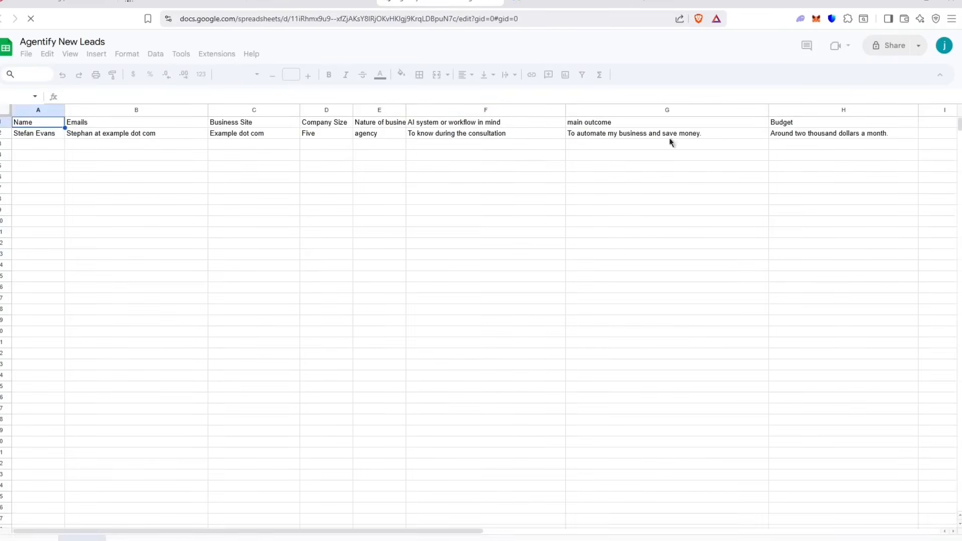
left_click_drag(802, 136, 37, 133)
key("Delete")
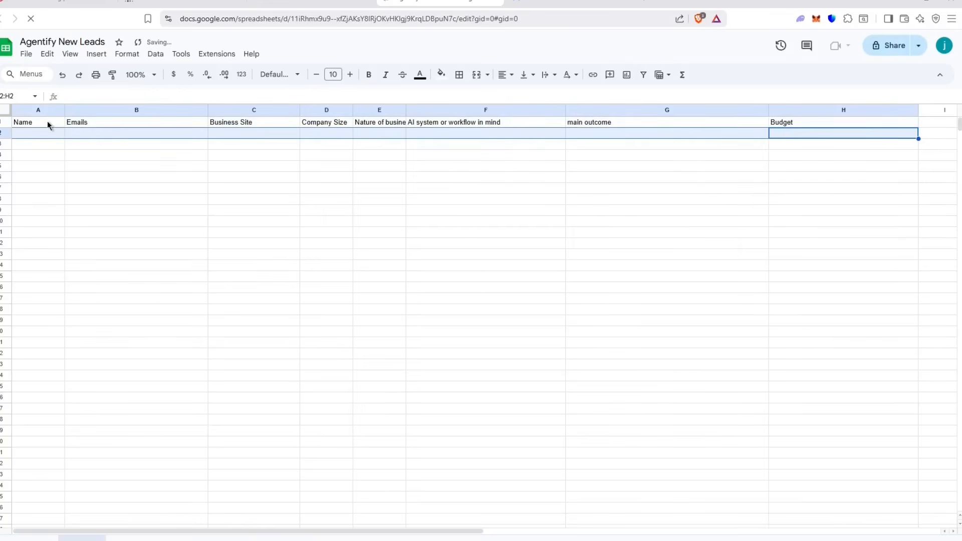
left_click(71, 144)
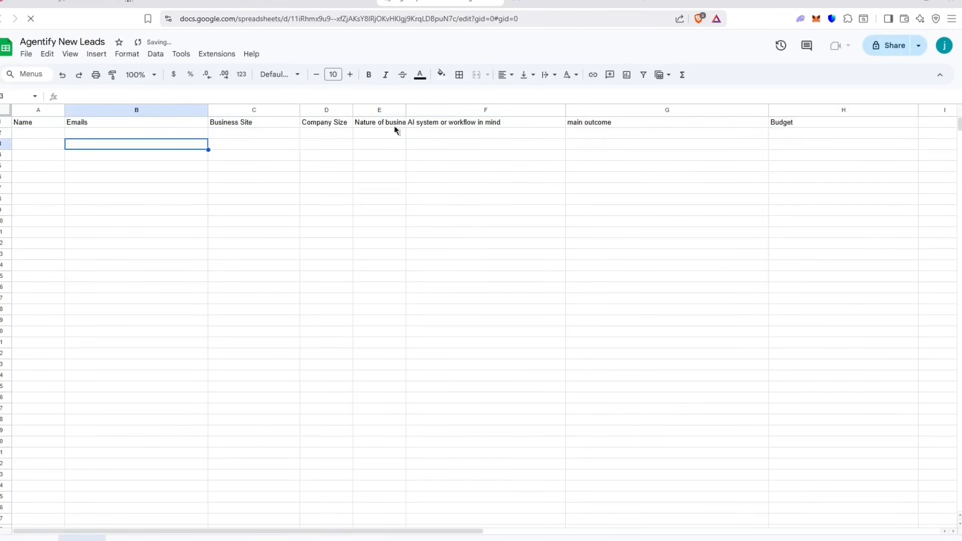
left_click_drag(25, 125, 784, 137)
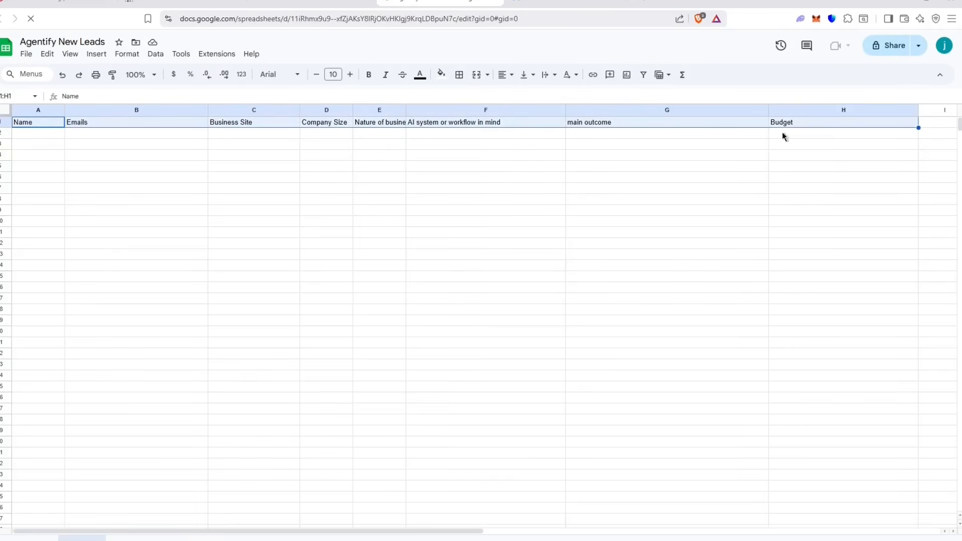
left_click(735, 152)
left_click(320, 2)
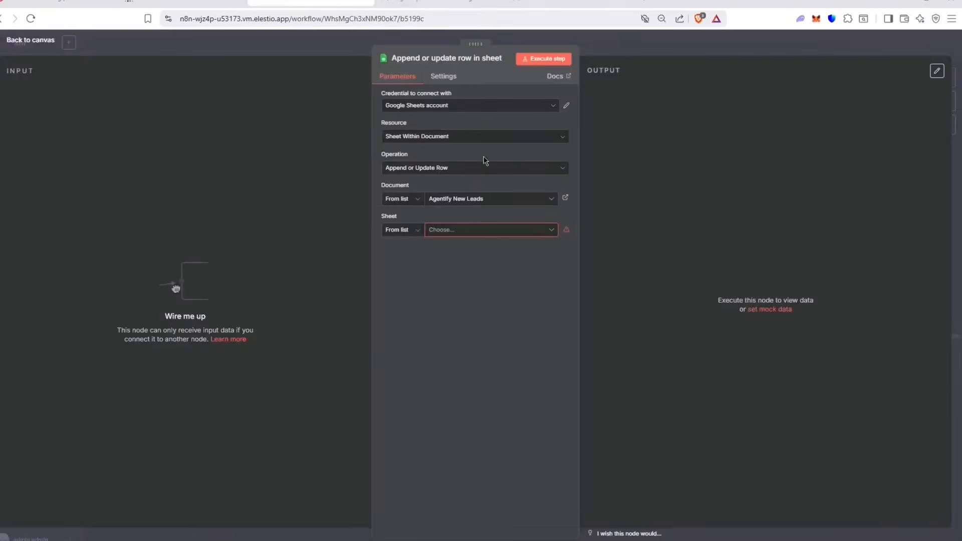
Step: Set the Sheets node's sheet to Sheet1 and map each column manually
left_click(454, 229)
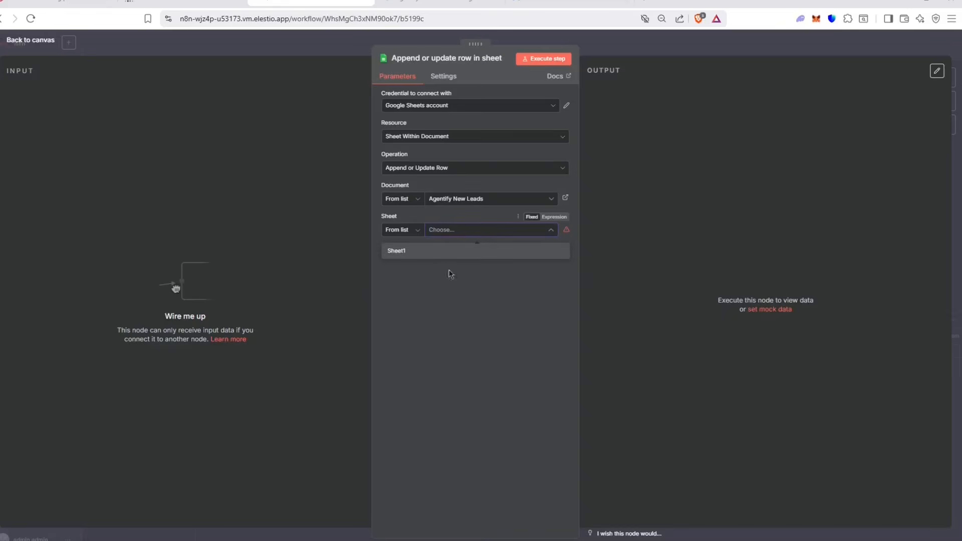
left_click(442, 251)
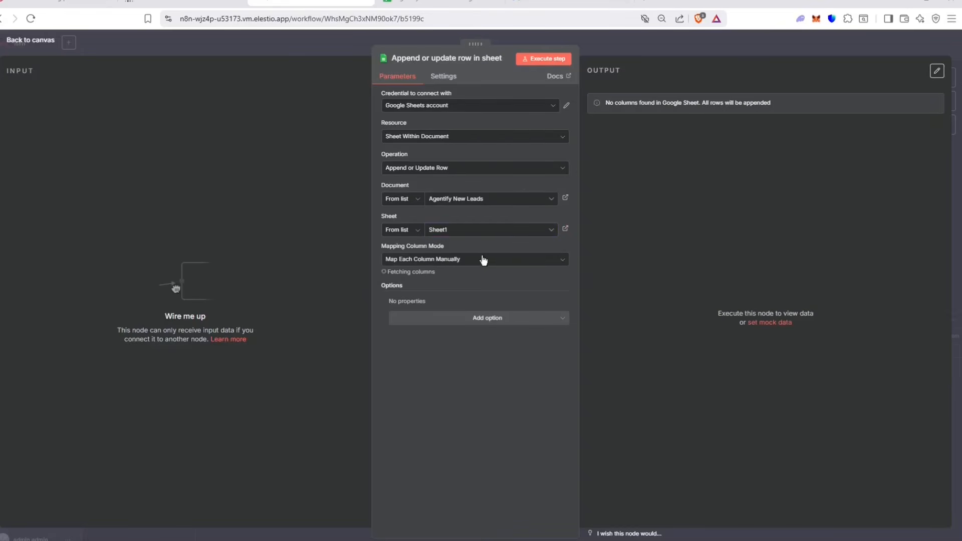
left_click(455, 4)
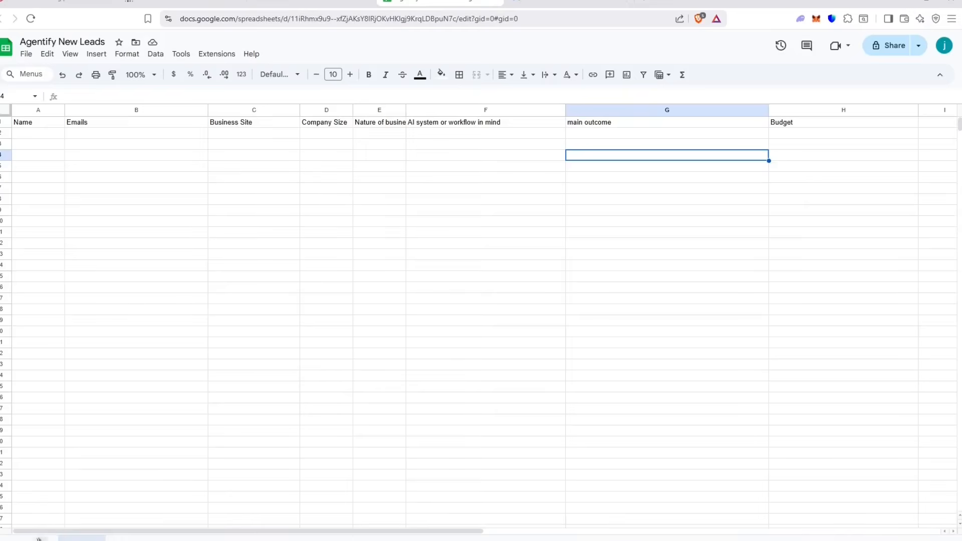
left_click(310, 3)
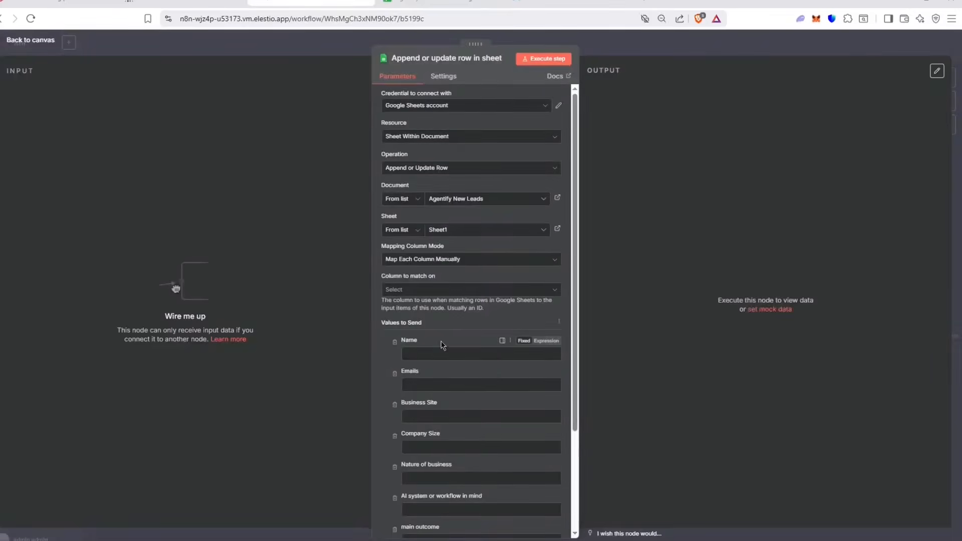
scroll(443, 340, "down", 3)
left_click(404, 126)
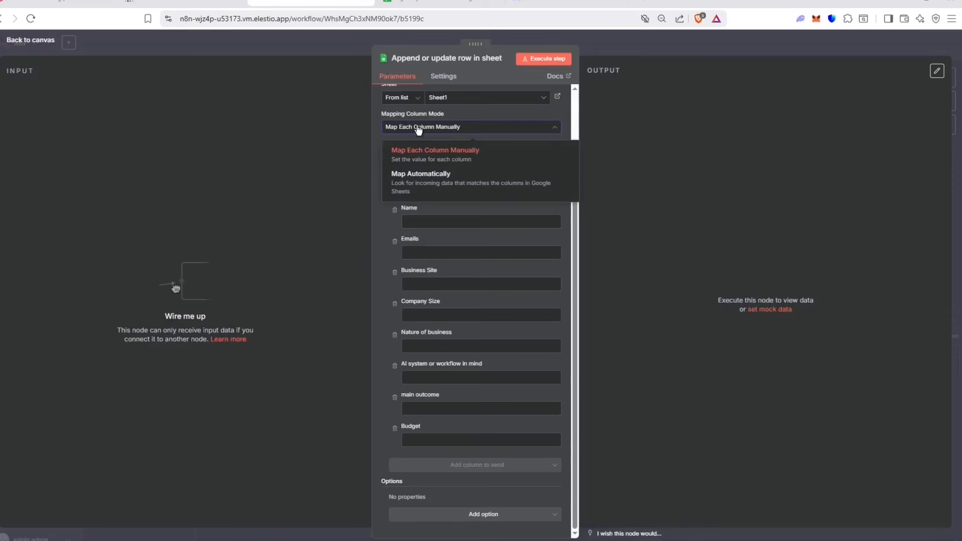
left_click(419, 128)
left_click(407, 158)
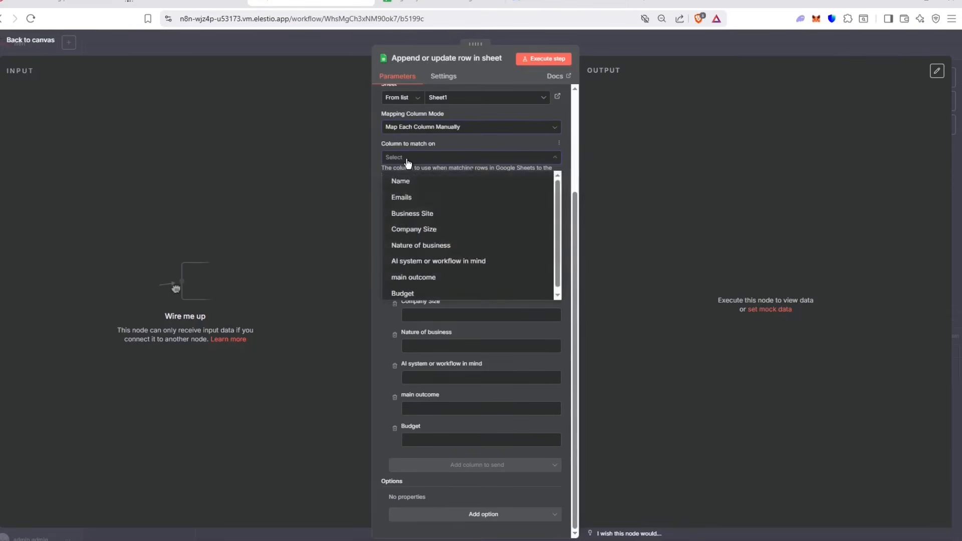
Step: Wire Send a message's output into the Google Sheets node and reopen its settings
left_click(299, 42)
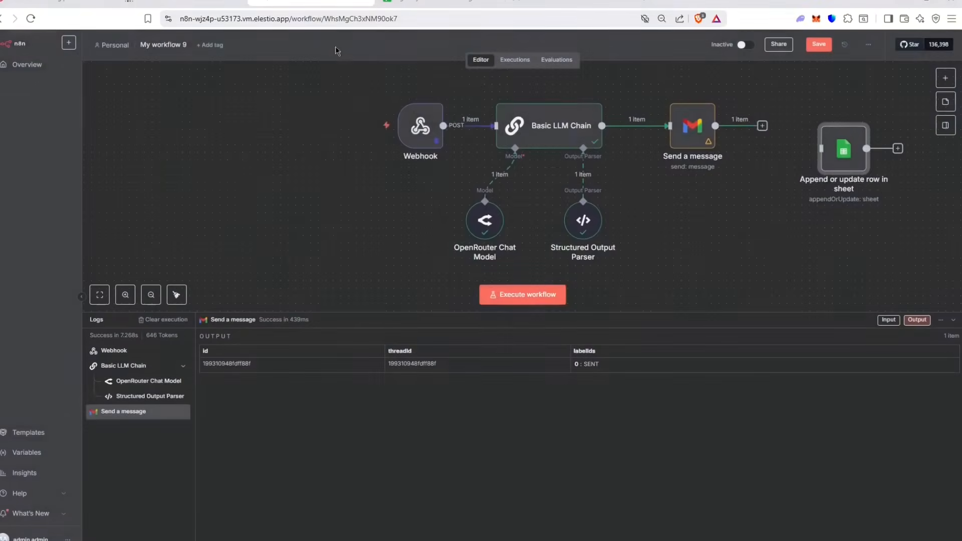
left_click_drag(762, 127, 836, 133)
double_click(835, 131)
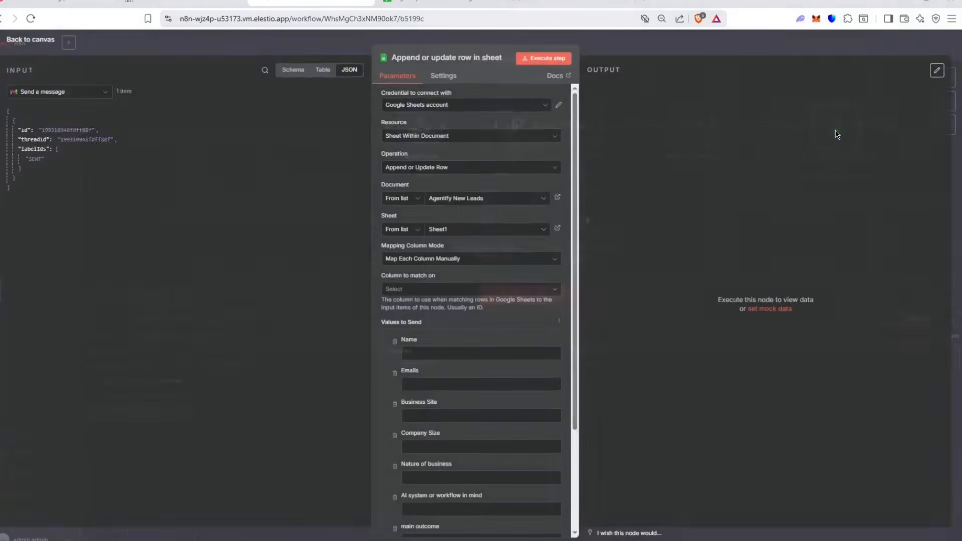
Step: Show the Webhook's data in the Sheets node's input panel
left_click(78, 95)
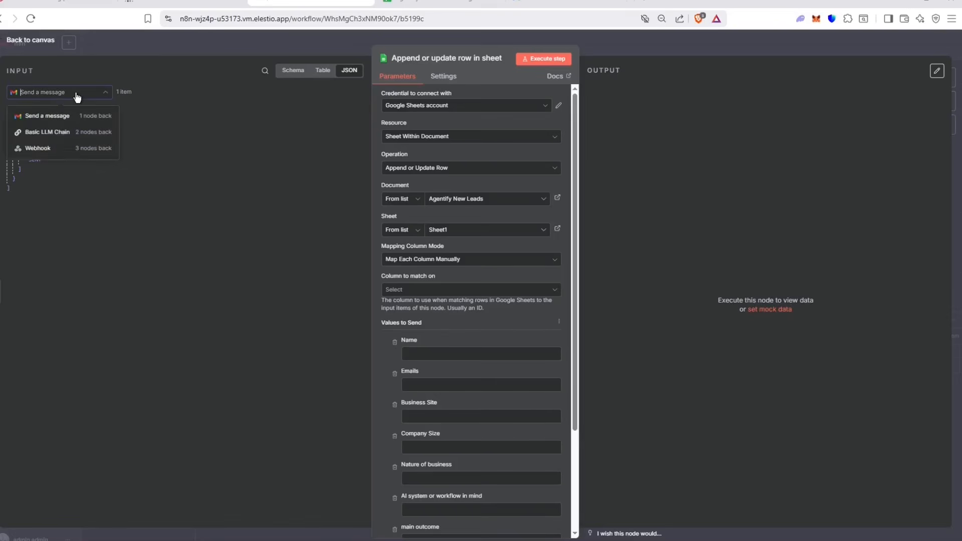
left_click(69, 132)
left_click(68, 93)
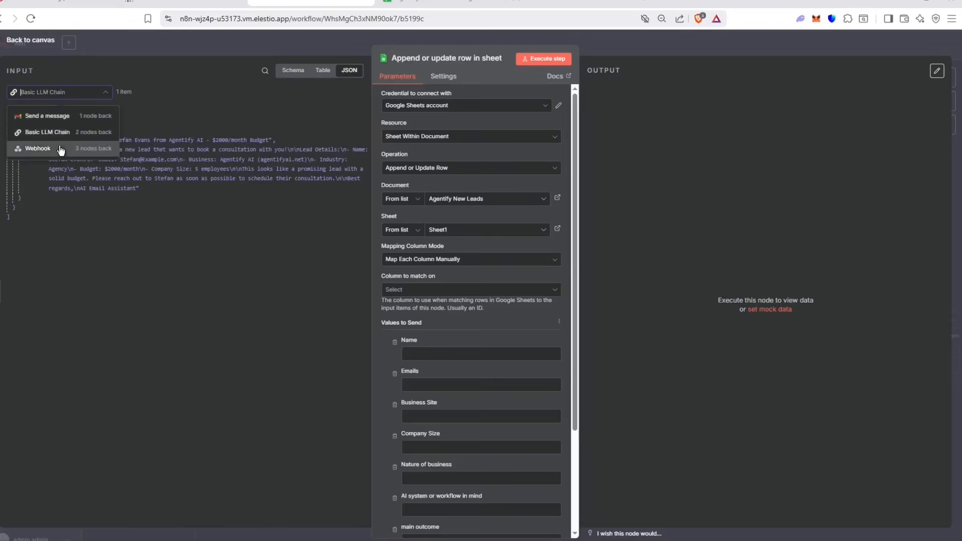
left_click(55, 150)
Step: Set the column to match on to Name
scroll(109, 343, "down", 20)
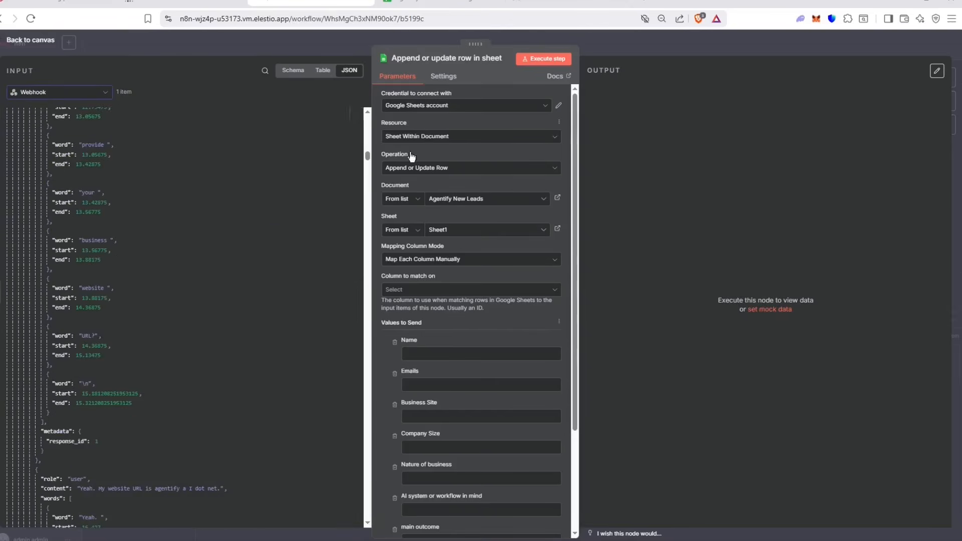
scroll(289, 493, "down", 15)
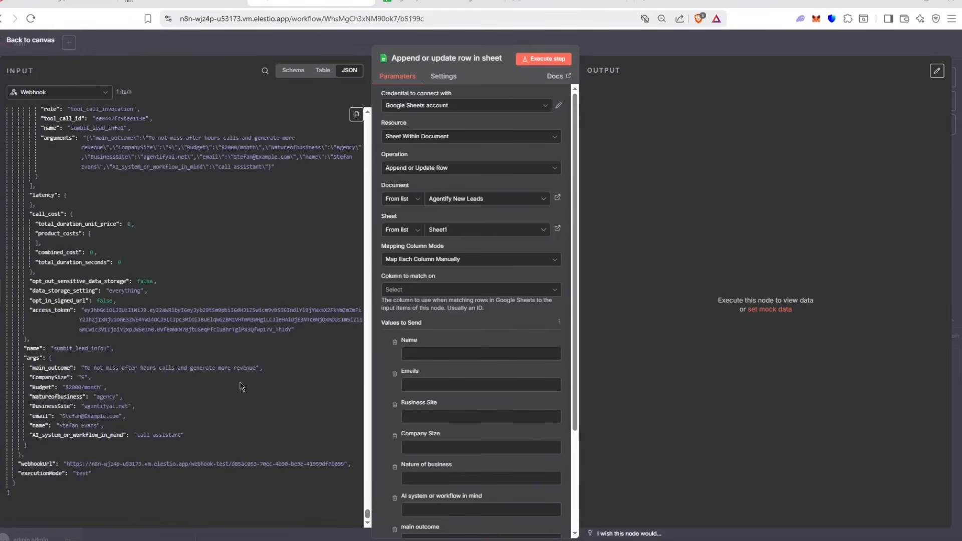
scroll(432, 271, "down", 3)
left_click(399, 156)
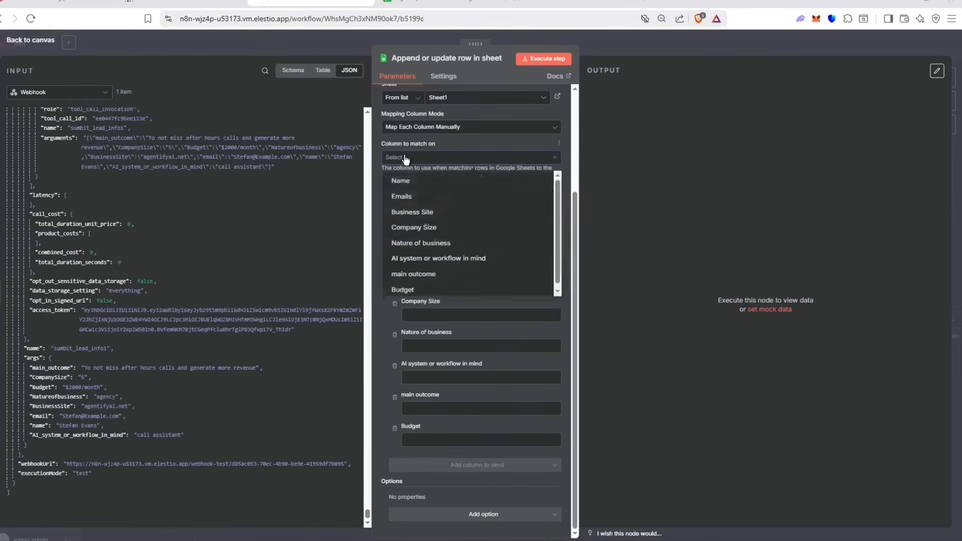
left_click(406, 181)
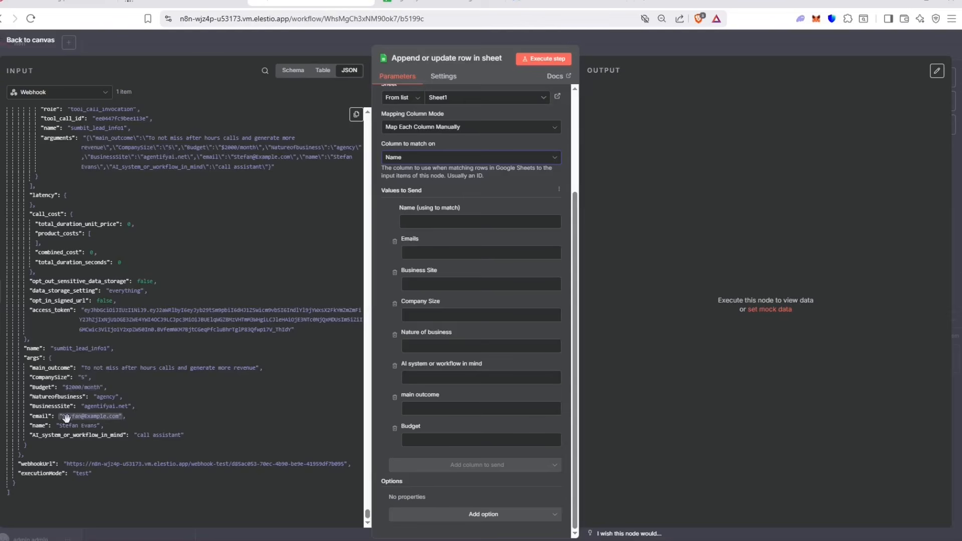
Step: Map Webhook args to Name, Emails, Business Site, Nature of business and Company Size
left_click_drag(38, 426, 410, 221)
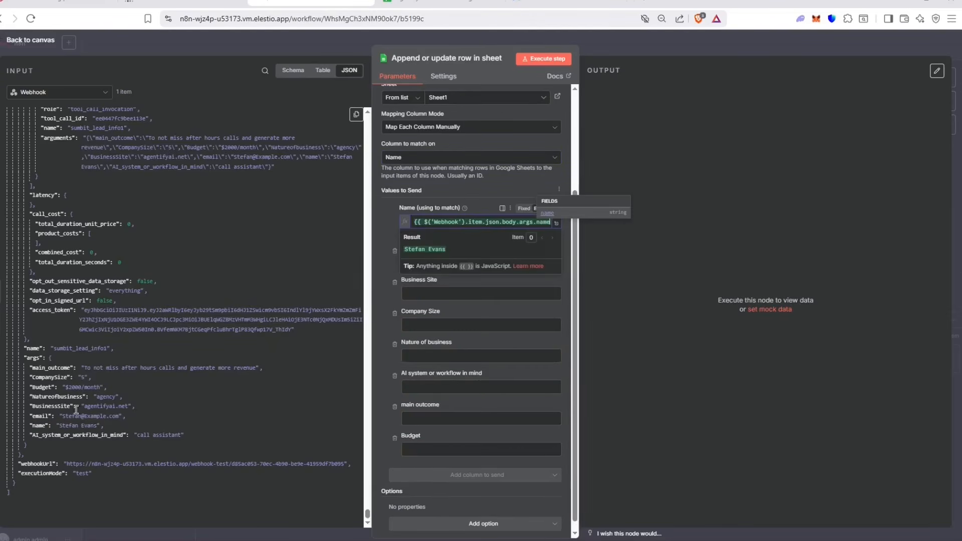
left_click_drag(38, 415, 428, 262)
left_click_drag(38, 409, 486, 301)
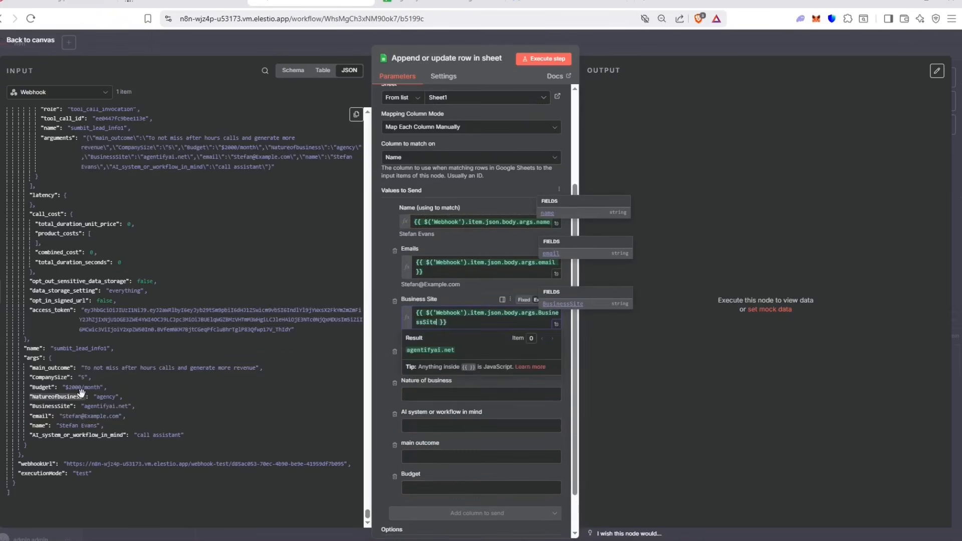
left_click_drag(45, 397, 431, 393)
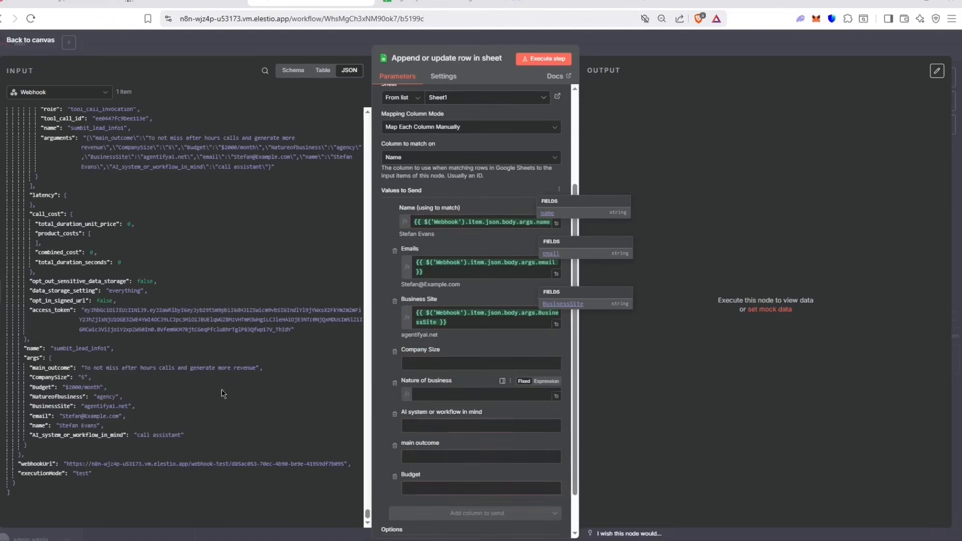
left_click_drag(50, 378, 446, 373)
Step: Map AI_system_or_workflow_in_mind, main_outcome and Budget, fixing the misplaced main_outcome mapping
scroll(446, 377, "down", 3)
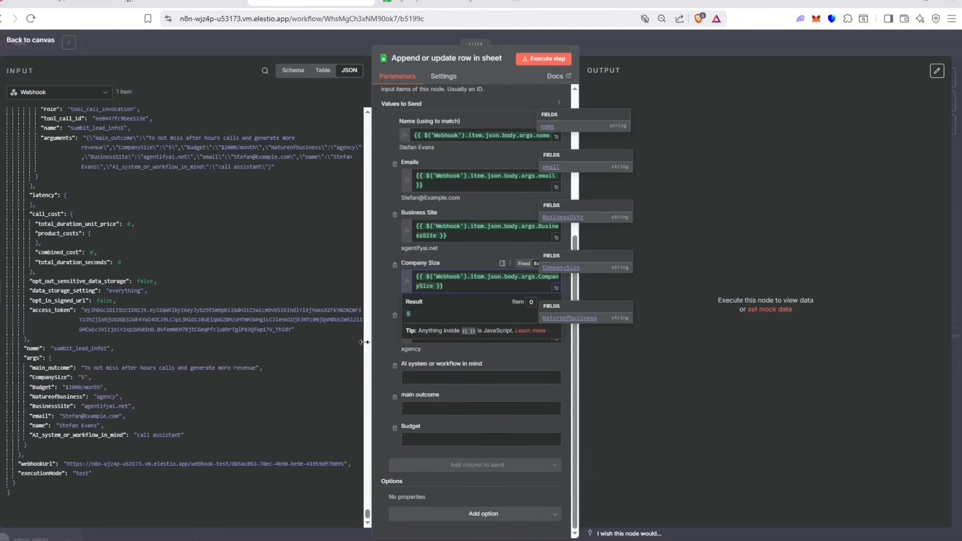
left_click_drag(46, 368, 429, 381)
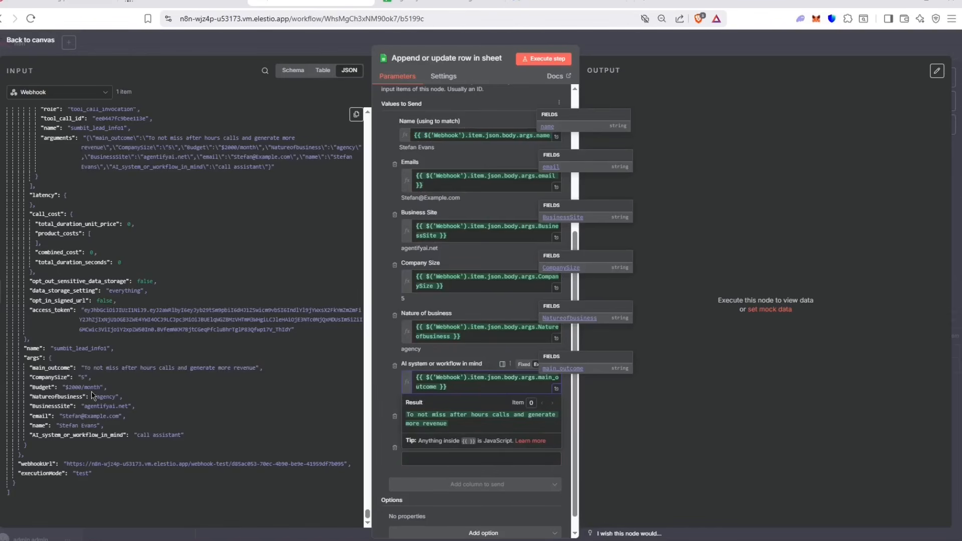
key("ctrl+a")
key("BackSpace")
left_click_drag(83, 435, 457, 376)
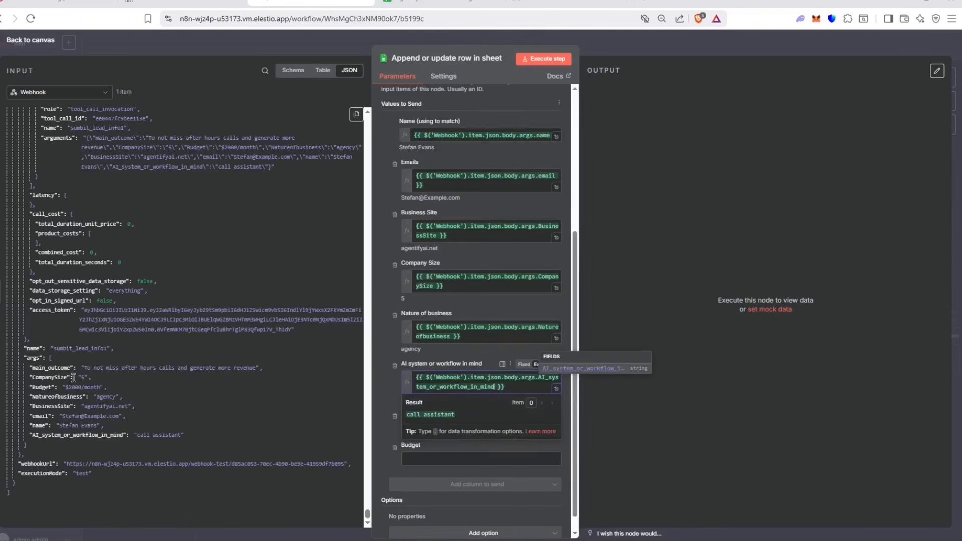
left_click_drag(59, 368, 478, 429)
left_click_drag(48, 388, 482, 478)
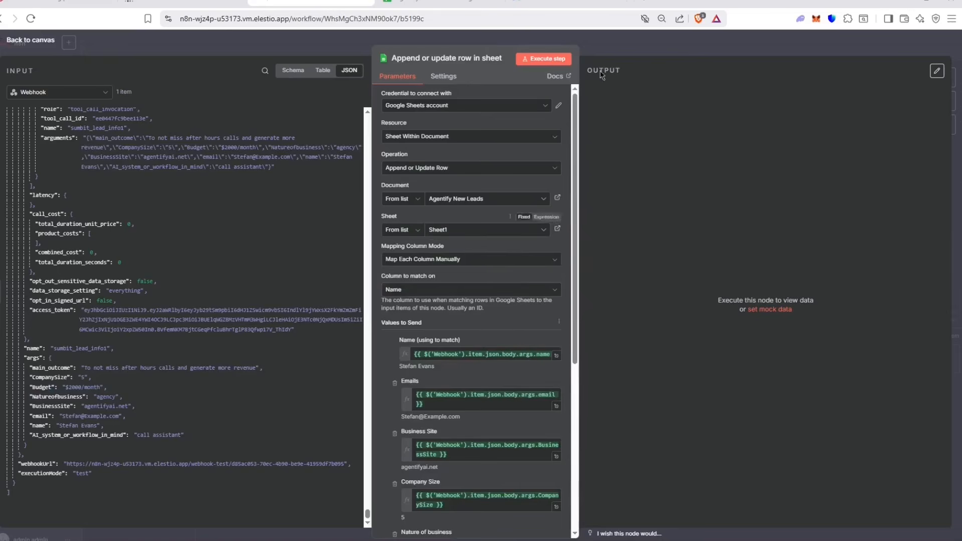
Step: Reopen the Sheets node and check the empty Agentify New Leads spreadsheet
left_click(621, 43)
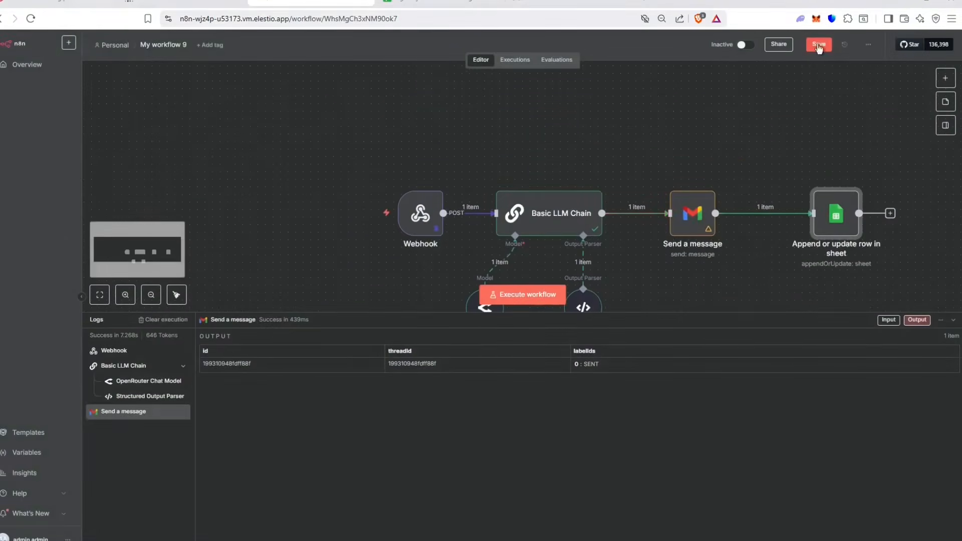
scroll(680, 146, "down", 2)
left_click_drag(678, 105, 921, 250)
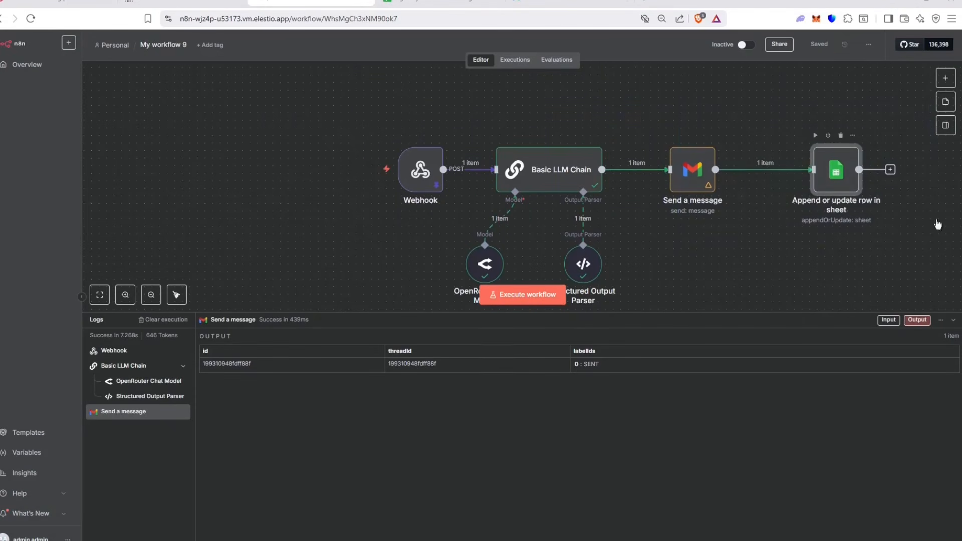
double_click(829, 177)
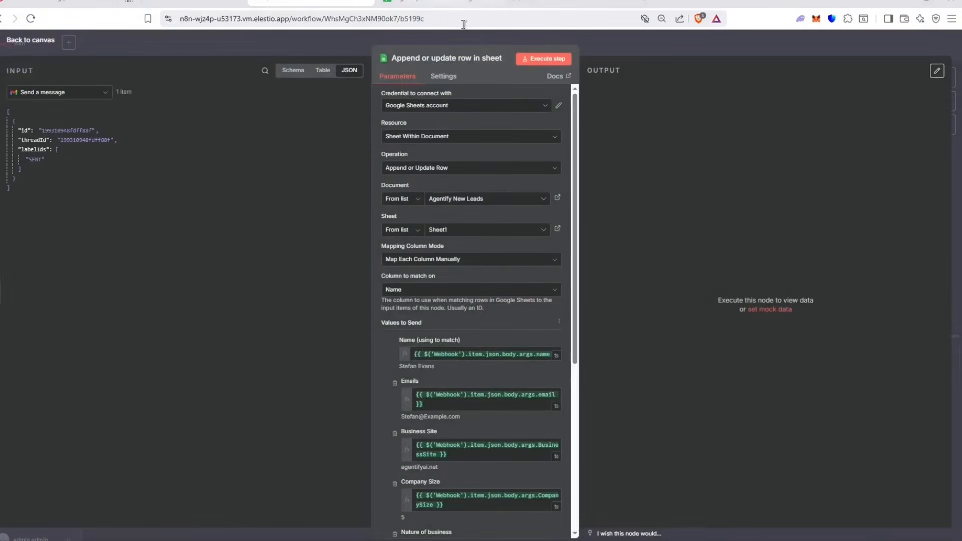
left_click(436, 2)
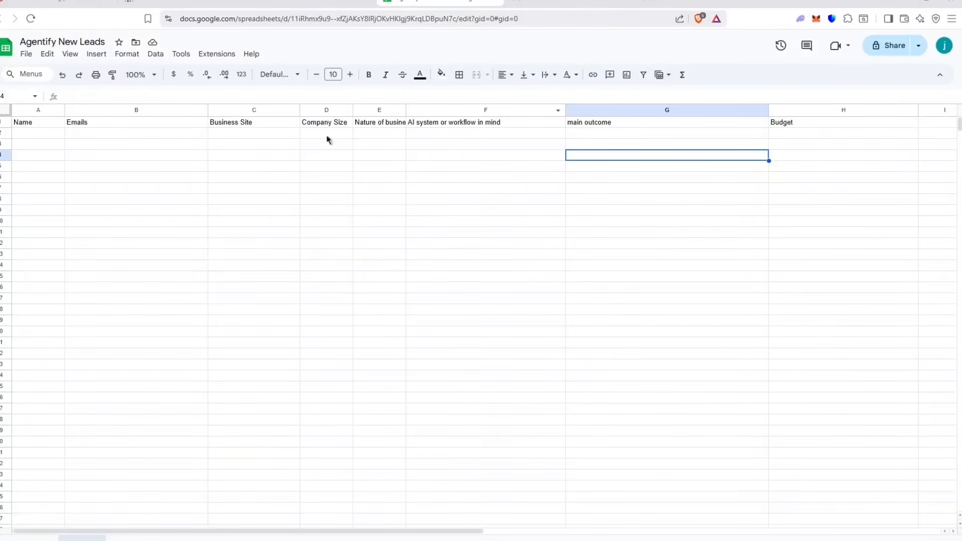
left_click(295, 2)
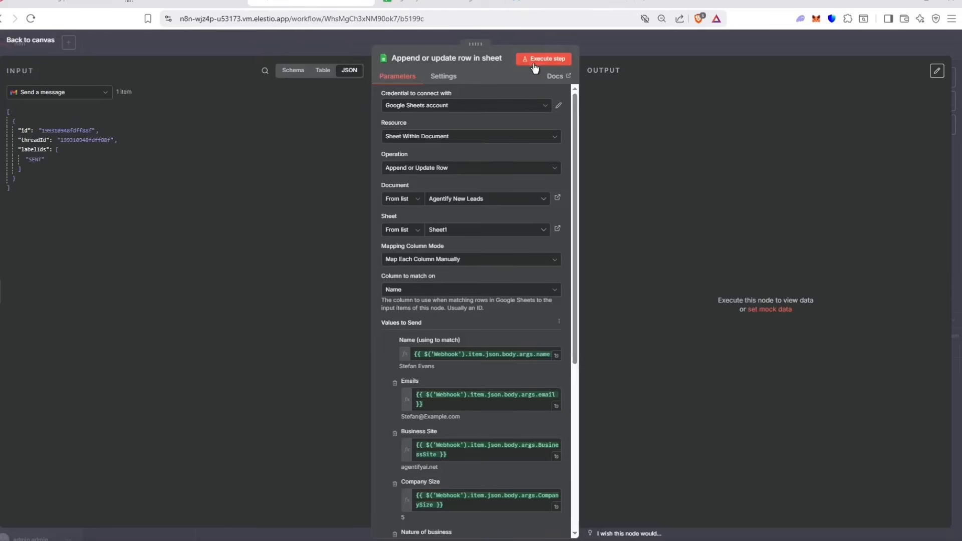
Step: Execute the Sheets step and confirm the new lead row in Agentify New Leads
left_click(557, 59)
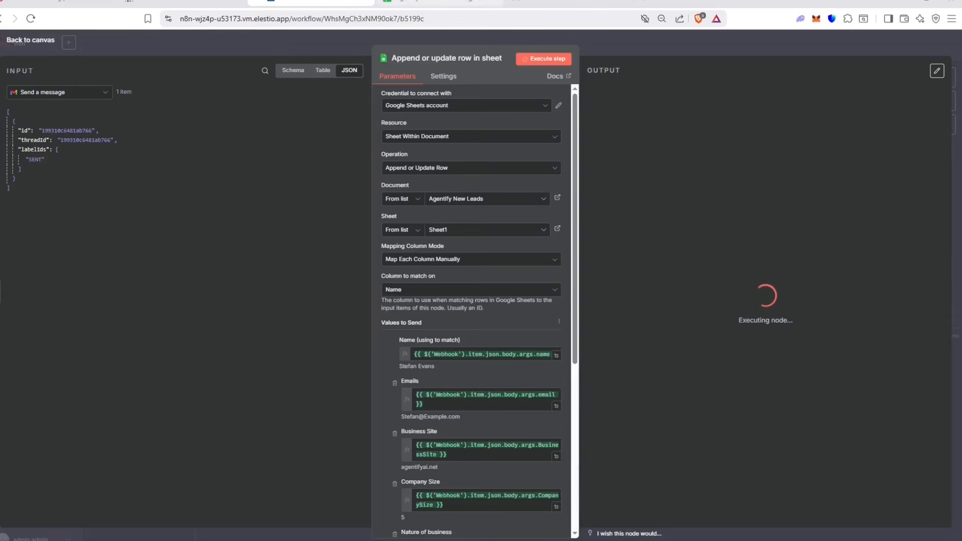
left_click(426, 2)
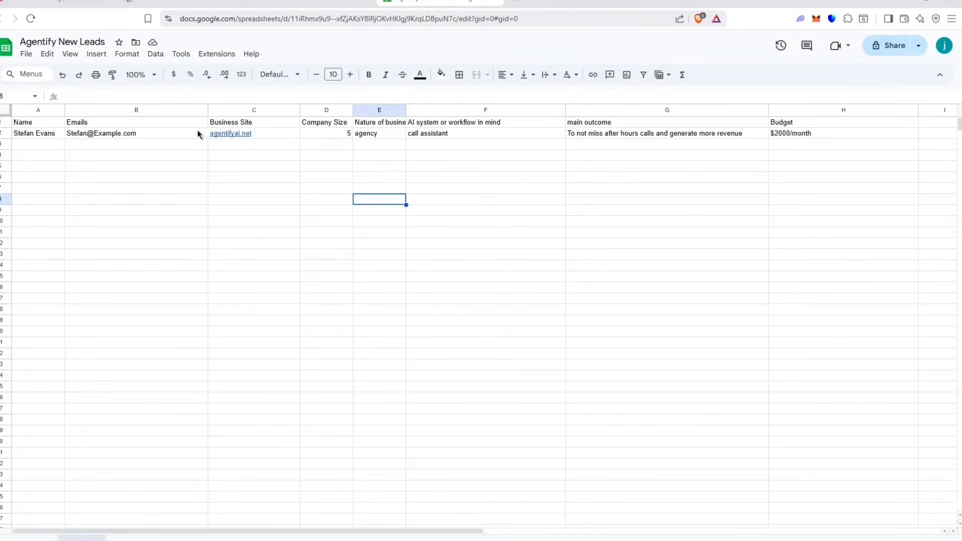
left_click_drag(47, 135, 807, 137)
left_click(312, 2)
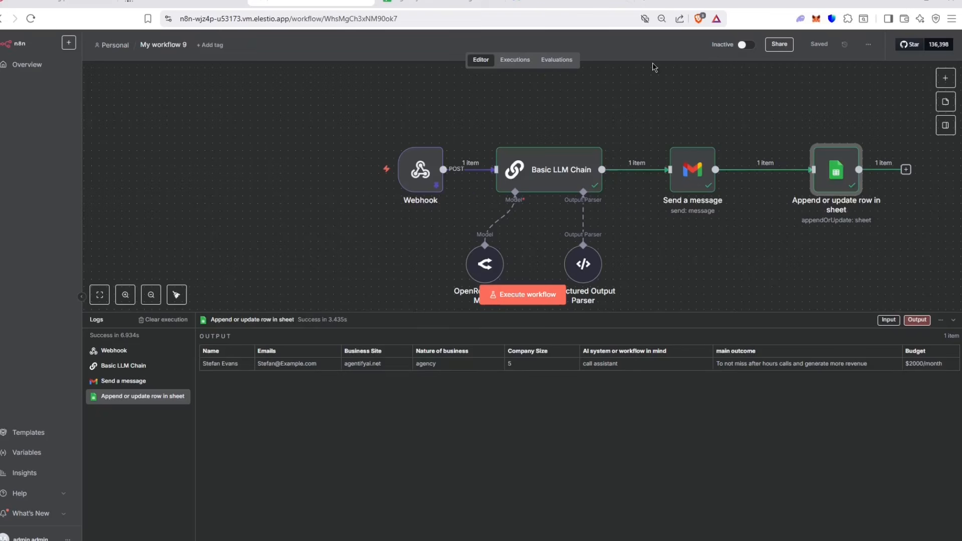